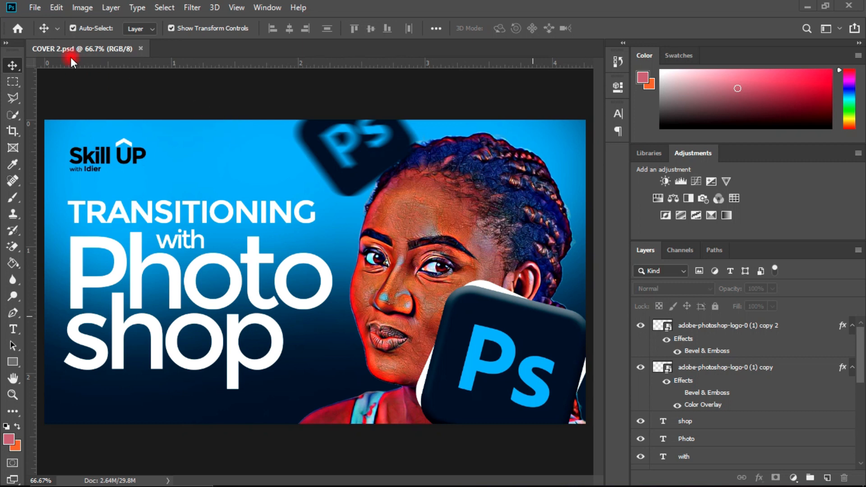
left_click(35, 8)
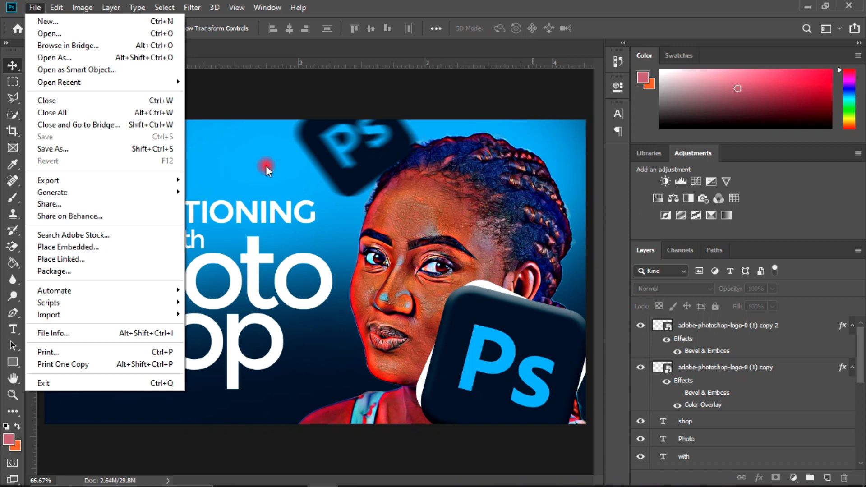
left_click(366, 85)
Step: Open the portrait with the coloured background, Untitled Project (1), from the ELEMENTS folder in Adobe Photoshop CC 2019
mouse_move(311, 471)
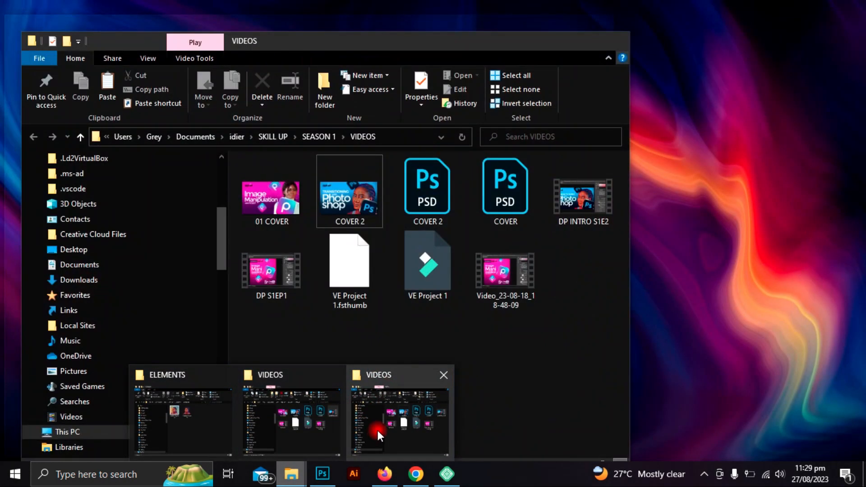
mouse_move(324, 437)
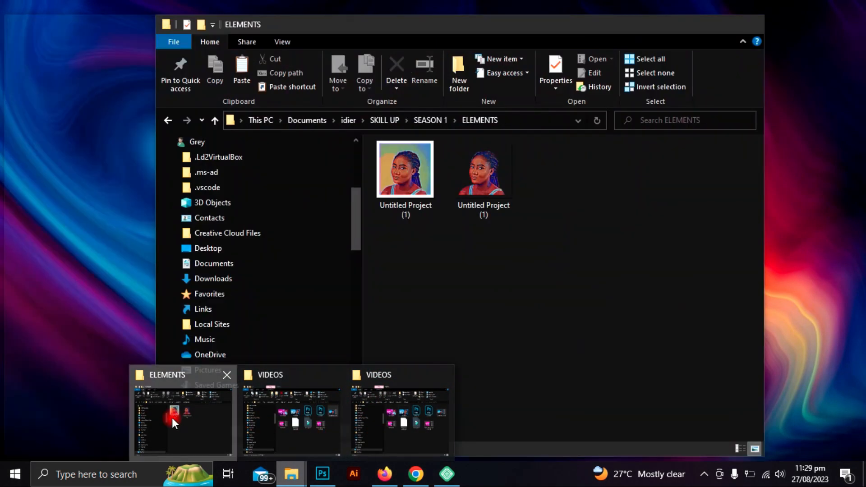
left_click(172, 418)
left_click_drag(557, 30, 480, 33)
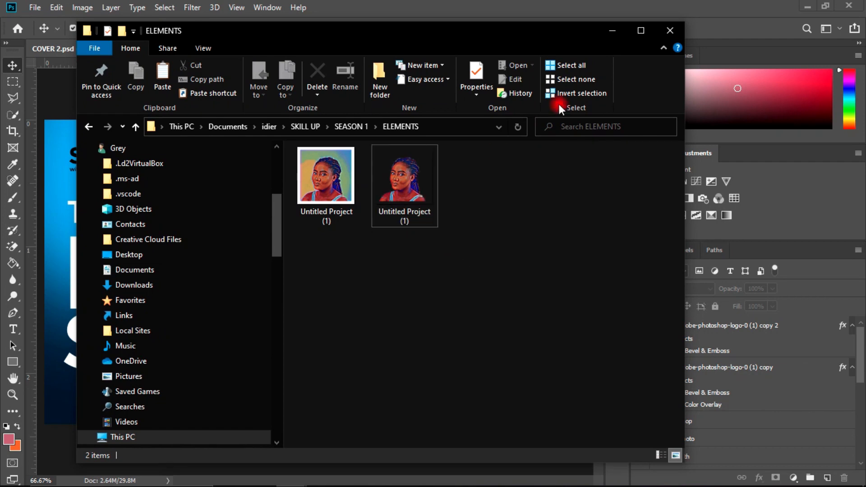
left_click_drag(518, 36, 682, 25)
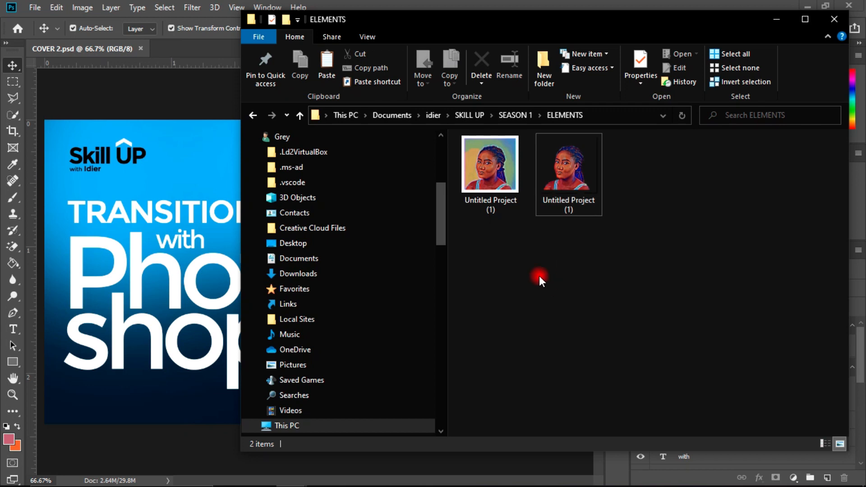
left_click(495, 174)
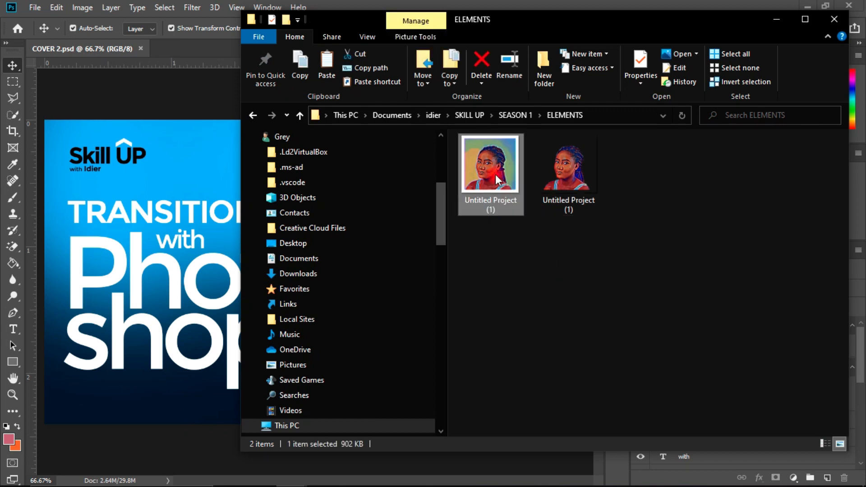
left_click(491, 170)
right_click(490, 170)
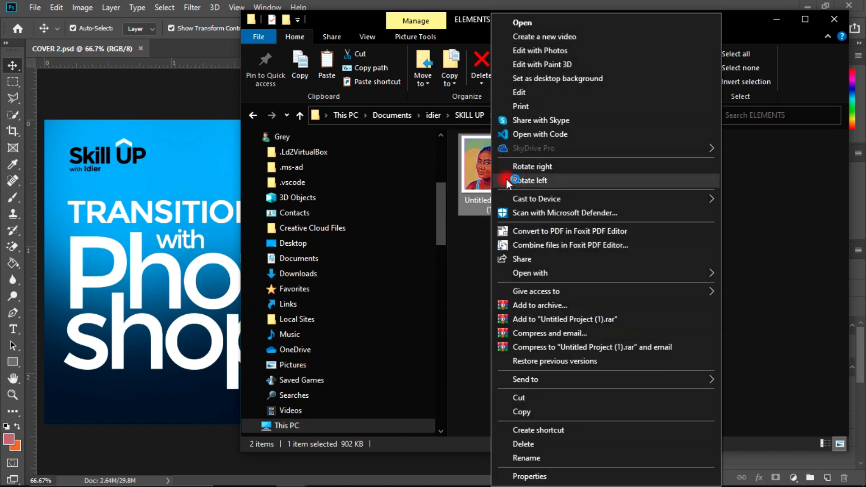
mouse_move(571, 274)
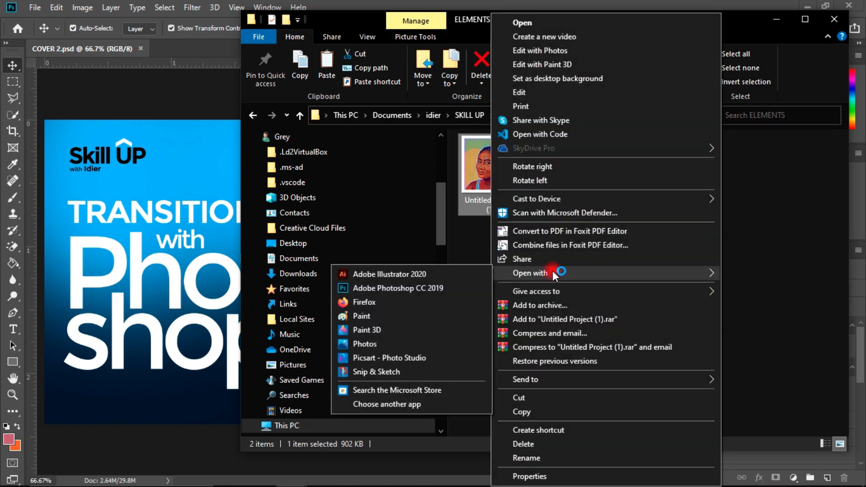
left_click(433, 288)
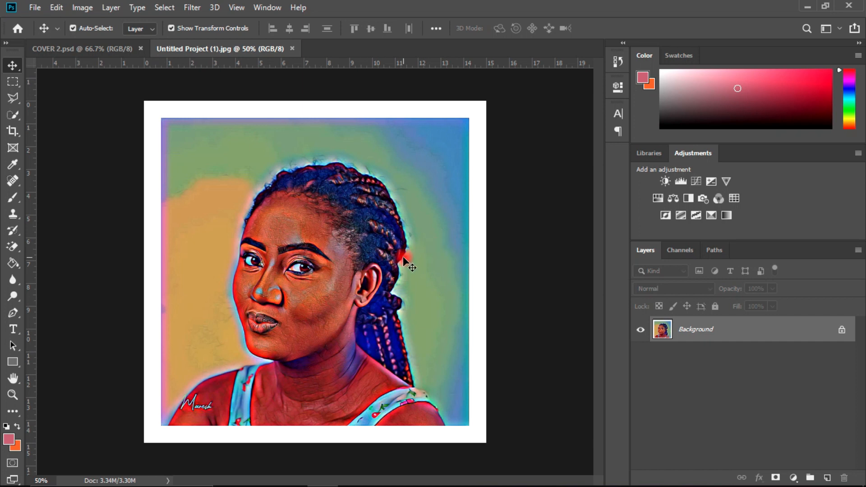
Step: Examine the portrait at 100% zoom, from the hair and face down to the shoulders
key("ctrl")
key("ctrl+plus")
key("ctrl+plus")
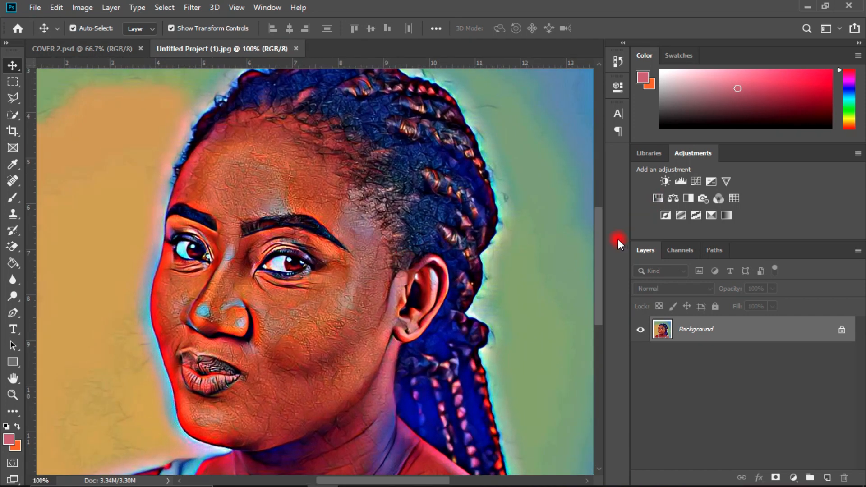
mouse_move(600, 248)
left_mouse_down()
mouse_move(602, 227)
mouse_move(591, 307)
mouse_move(603, 236)
mouse_move(599, 267)
mouse_move(590, 223)
mouse_move(604, 242)
mouse_move(600, 299)
left_mouse_up()
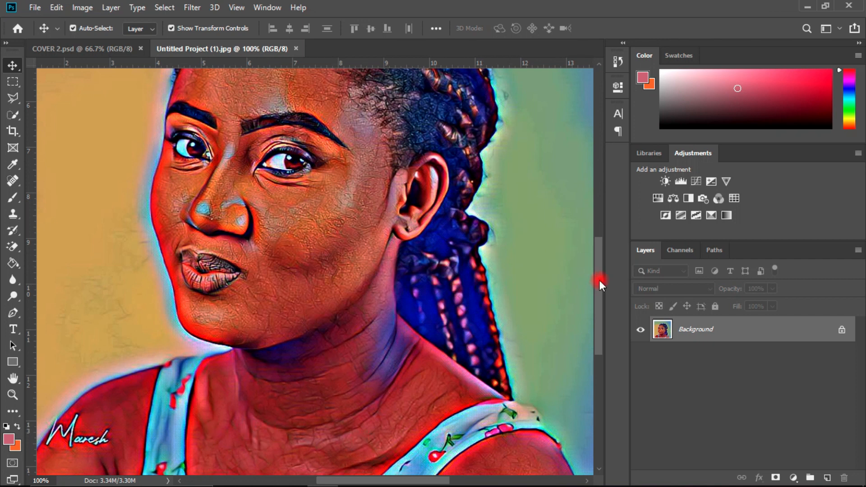
left_click_drag(599, 280, 601, 242)
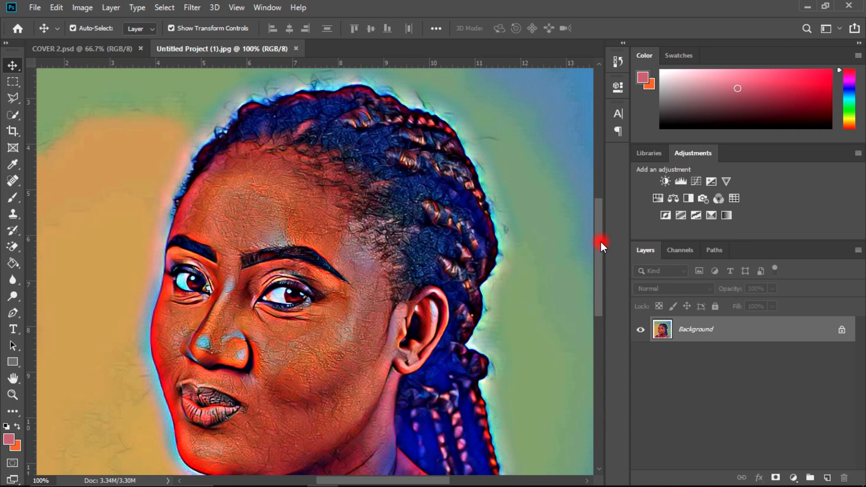
left_click_drag(600, 242, 600, 238)
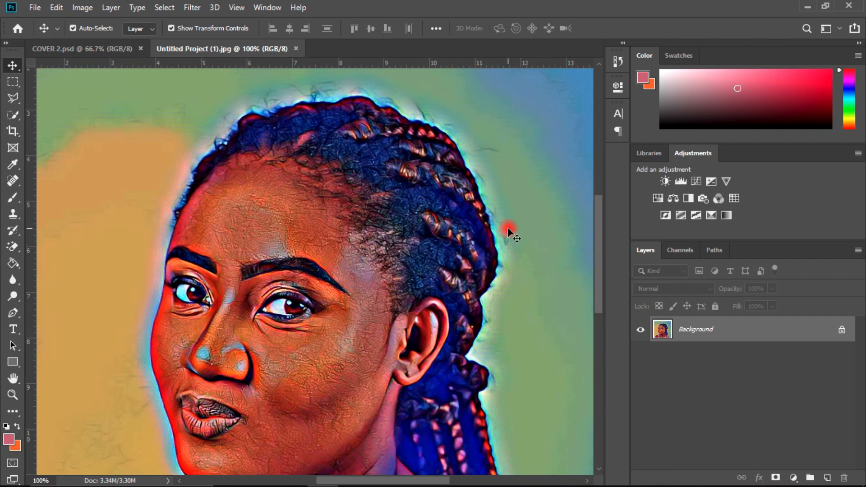
mouse_move(601, 221)
left_mouse_down()
mouse_move(600, 207)
mouse_move(607, 236)
mouse_move(593, 215)
left_mouse_up()
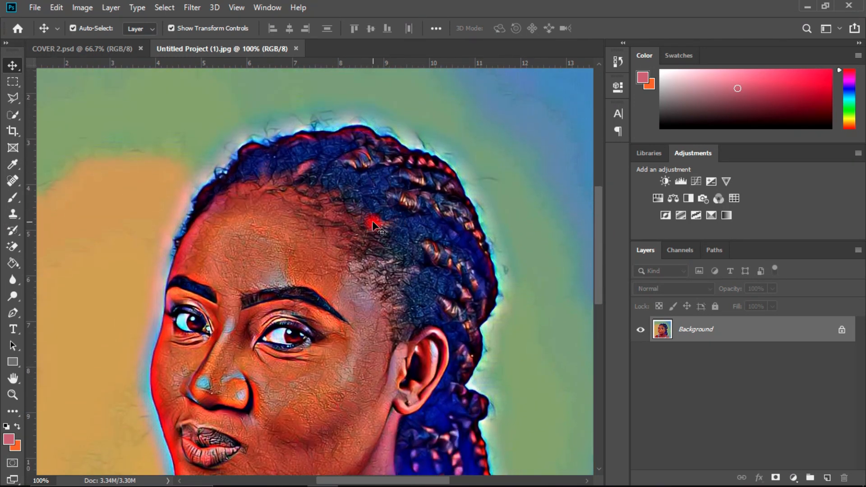
Step: Activate the Brush tool and set the foreground color to black (000000)
left_click(12, 197)
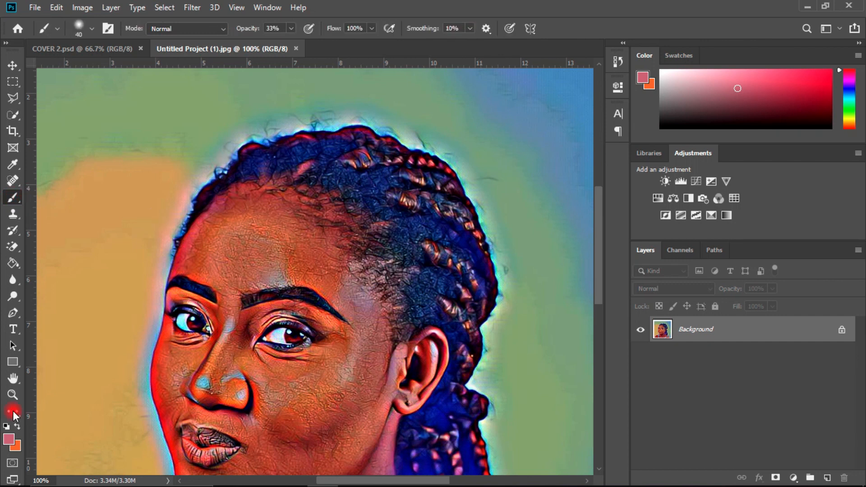
left_click(9, 439)
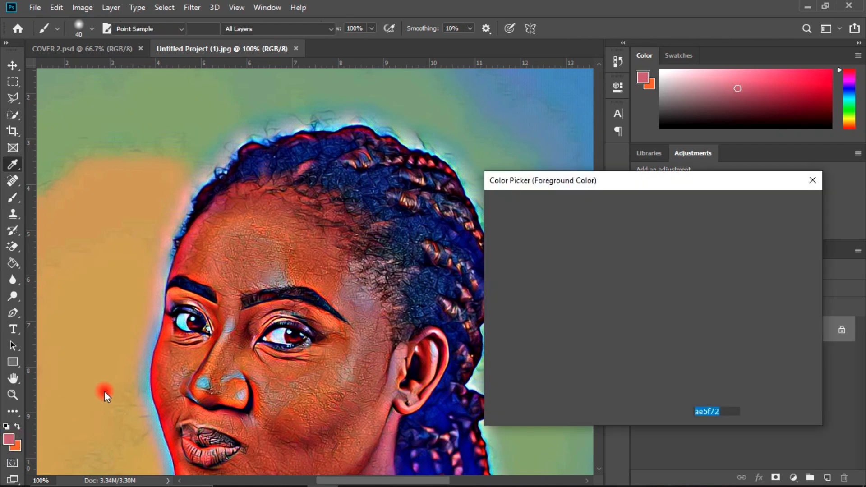
left_click_drag(597, 286, 477, 377)
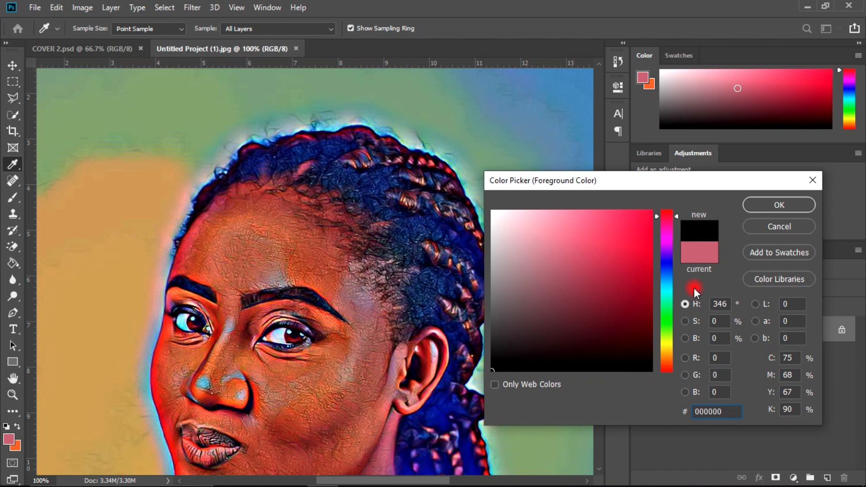
left_click(776, 201)
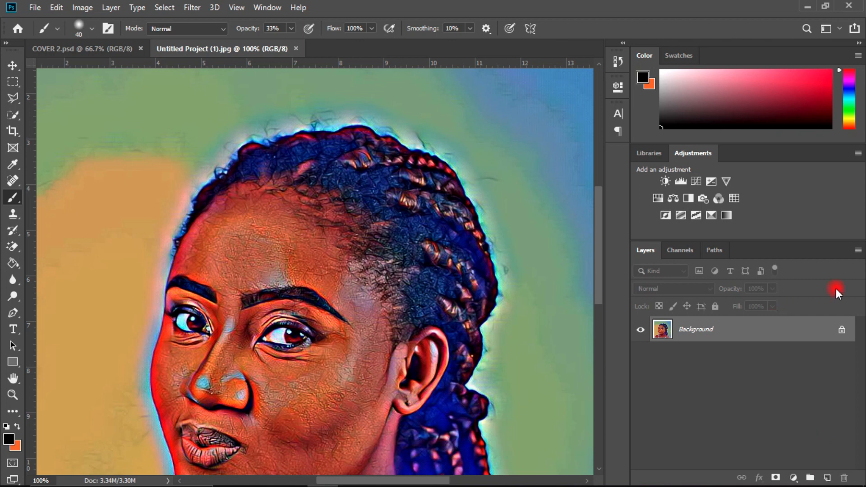
Step: Create a new empty layer above the Background layer
left_click(857, 250)
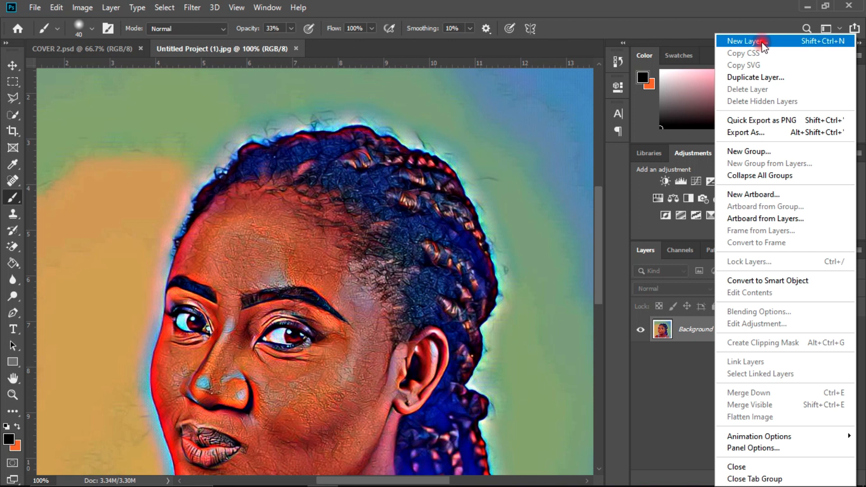
left_click(662, 395)
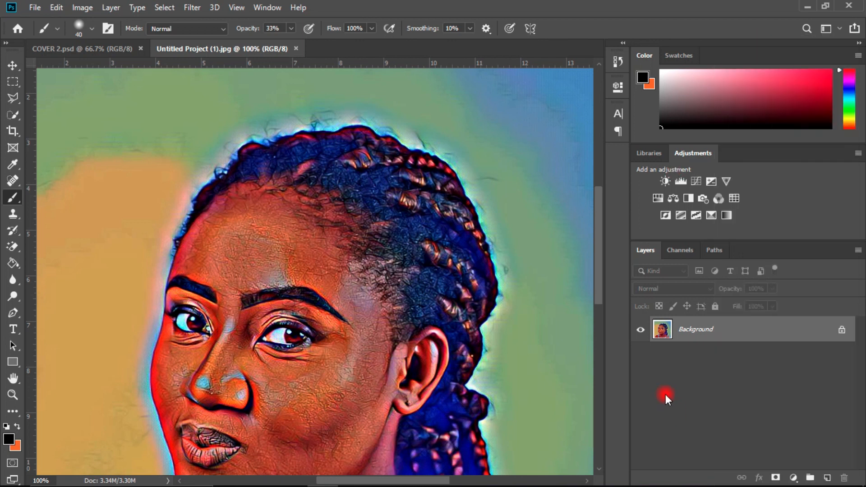
left_click(826, 478)
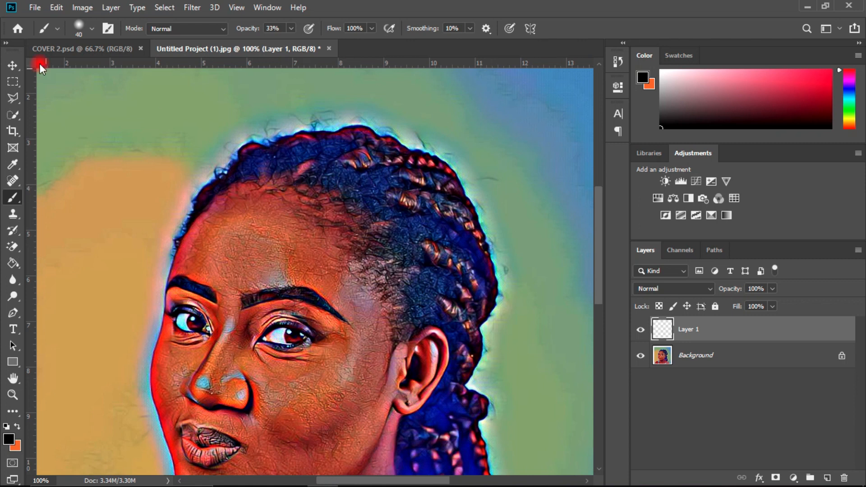
Step: Choose the Soft Round brush and set the brush opacity to 50%
left_click(91, 28)
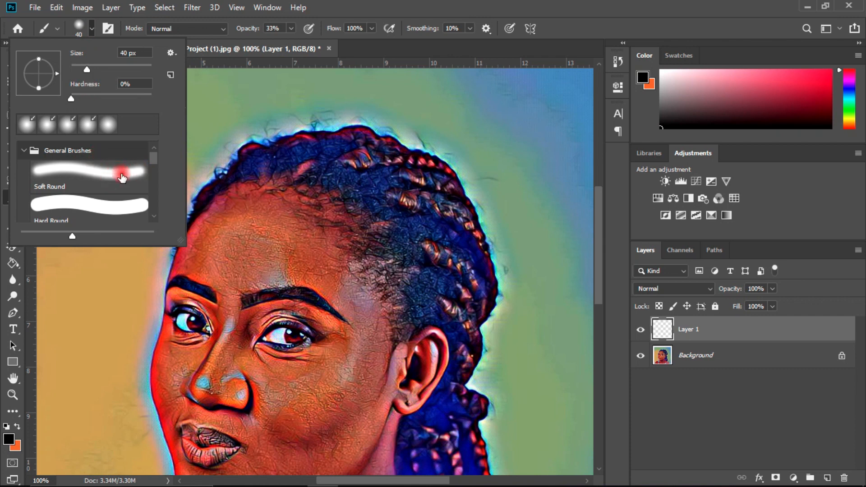
left_click(97, 171)
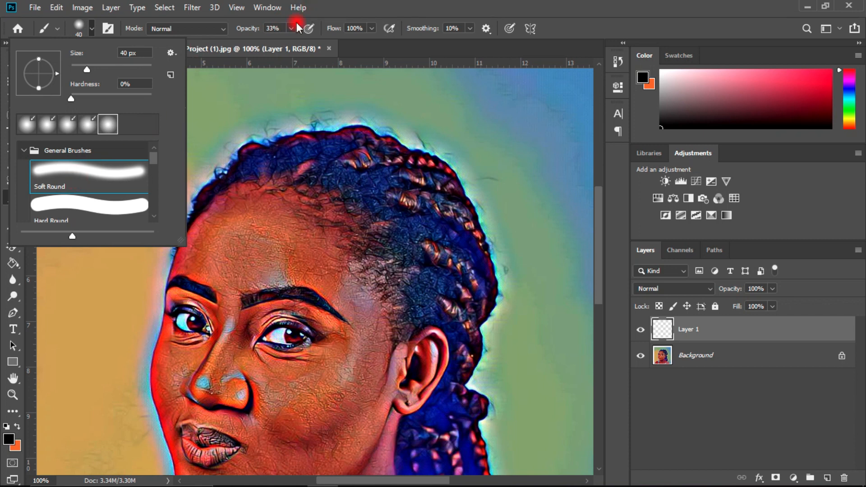
left_click(273, 28)
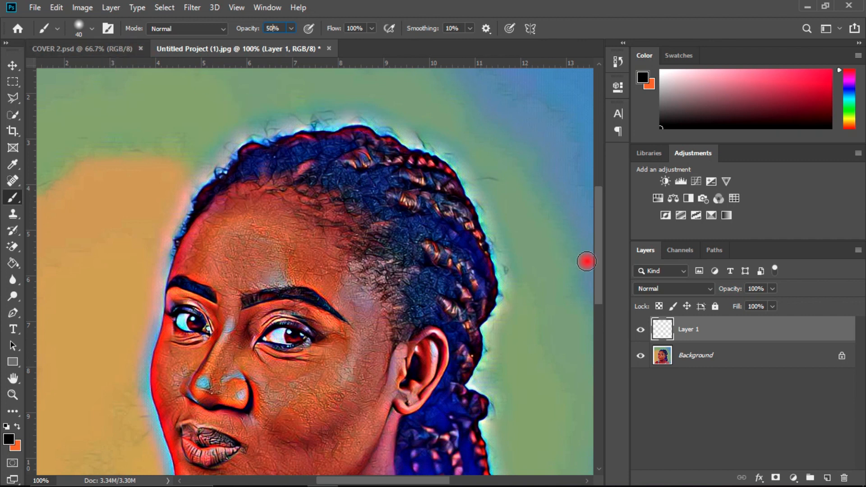
Step: Rename the new layer above the Background as Hair
left_click_drag(598, 253, 600, 248)
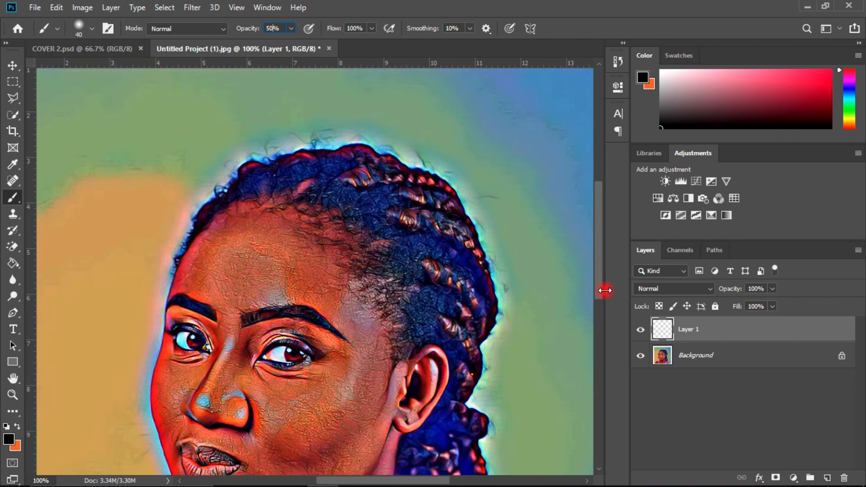
right_click(690, 330)
left_click(795, 404)
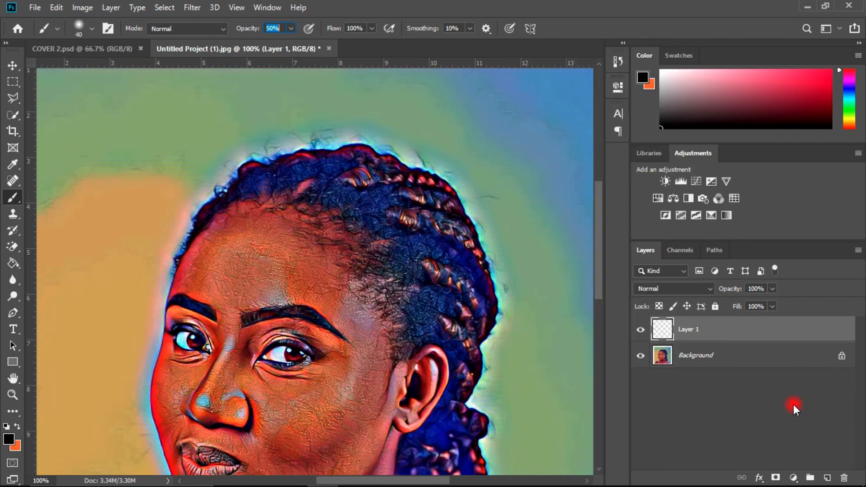
double_click(689, 330)
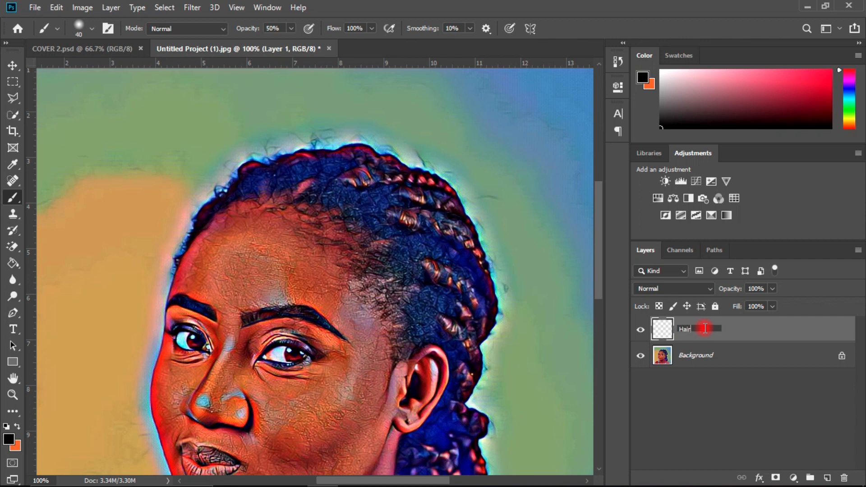
key("Return")
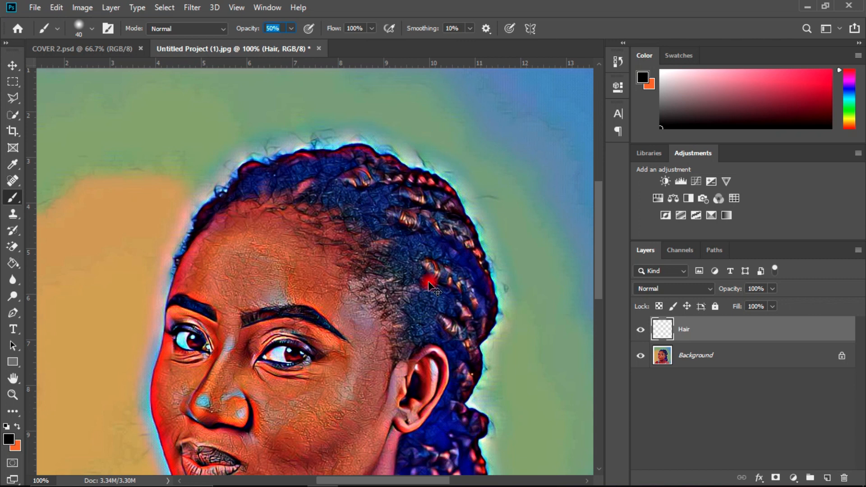
Step: Paint black over the blue hair between the braids on the crown and front of the head, on the Hair layer
scroll(429, 284, "up", 2)
scroll(429, 284, "down", 1)
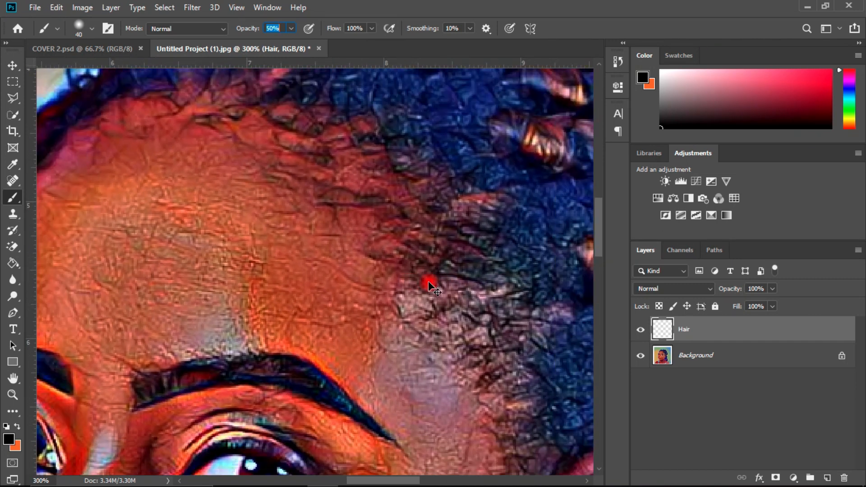
left_click_drag(599, 223, 598, 202)
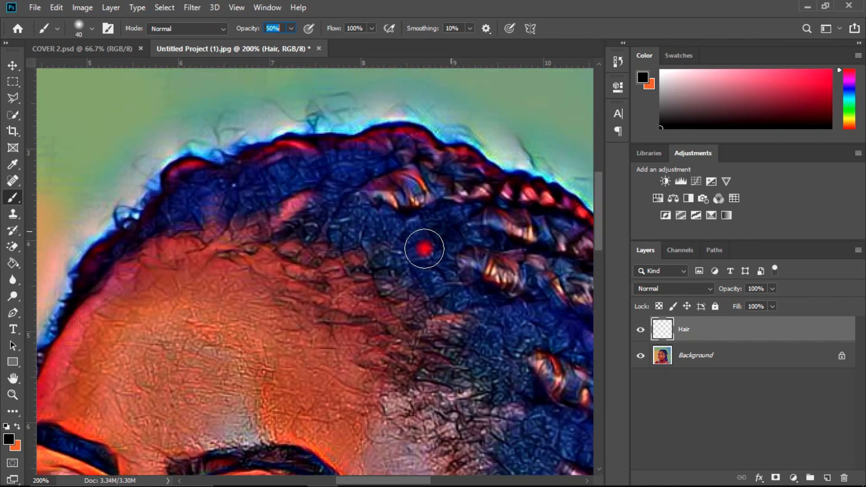
mouse_move(442, 242)
left_mouse_down()
mouse_move(439, 263)
mouse_move(460, 279)
mouse_move(448, 277)
mouse_move(464, 297)
mouse_move(388, 232)
mouse_move(389, 221)
mouse_move(408, 223)
mouse_move(358, 206)
mouse_move(346, 224)
mouse_move(375, 238)
mouse_move(340, 206)
mouse_move(344, 183)
mouse_move(360, 174)
mouse_move(333, 197)
mouse_move(391, 167)
mouse_move(285, 186)
mouse_move(324, 173)
mouse_move(267, 176)
mouse_move(217, 208)
mouse_move(187, 203)
mouse_move(204, 192)
mouse_move(152, 234)
mouse_move(341, 193)
mouse_move(218, 200)
mouse_move(317, 189)
left_mouse_up()
left_click_drag(378, 479, 413, 479)
mouse_move(371, 328)
left_mouse_down()
mouse_move(295, 323)
mouse_move(315, 315)
mouse_move(295, 311)
mouse_move(371, 332)
mouse_move(410, 356)
mouse_move(421, 397)
mouse_move(365, 349)
mouse_move(292, 344)
mouse_move(288, 330)
mouse_move(277, 363)
mouse_move(309, 349)
mouse_move(312, 380)
mouse_move(274, 333)
mouse_move(276, 313)
mouse_move(255, 303)
mouse_move(283, 359)
mouse_move(262, 377)
left_mouse_up()
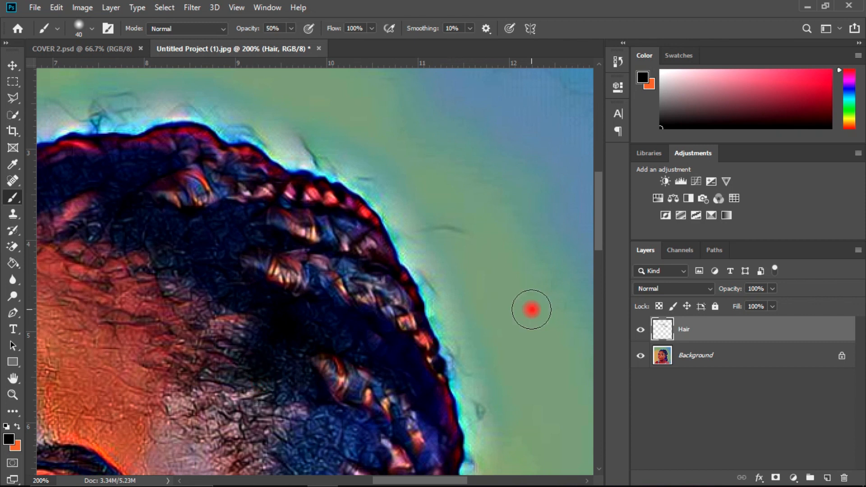
Step: Darken the blue hair between the braids above and behind the ear with black brush strokes
left_click_drag(597, 224, 610, 243)
mouse_move(351, 319)
left_mouse_down()
mouse_move(356, 349)
mouse_move(355, 327)
mouse_move(376, 357)
mouse_move(347, 319)
mouse_move(305, 308)
mouse_move(327, 329)
mouse_move(298, 384)
mouse_move(338, 400)
mouse_move(319, 375)
mouse_move(311, 405)
mouse_move(405, 398)
left_mouse_up()
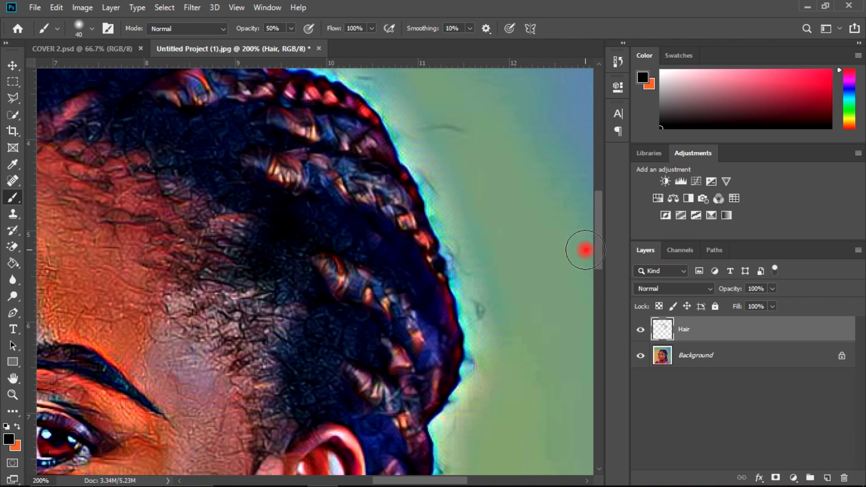
left_click_drag(596, 247, 593, 269)
mouse_move(389, 286)
left_mouse_down()
mouse_move(396, 303)
mouse_move(385, 322)
mouse_move(360, 299)
mouse_move(385, 323)
left_mouse_up()
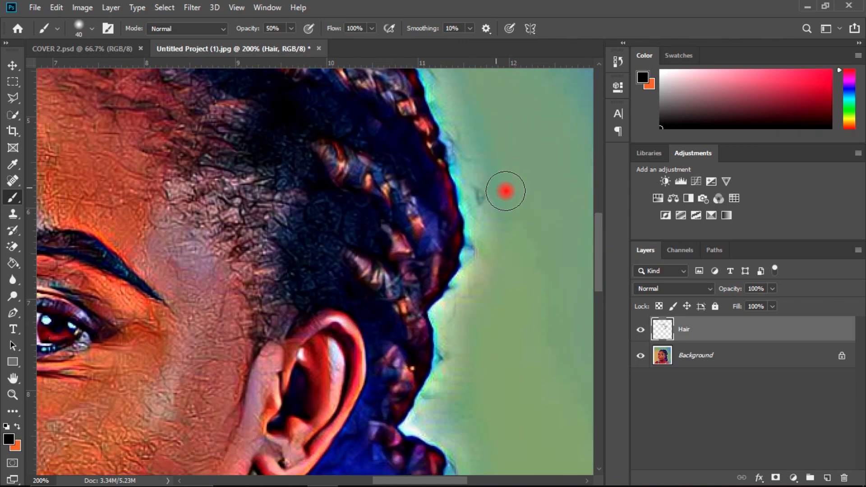
left_click_drag(593, 244, 599, 267)
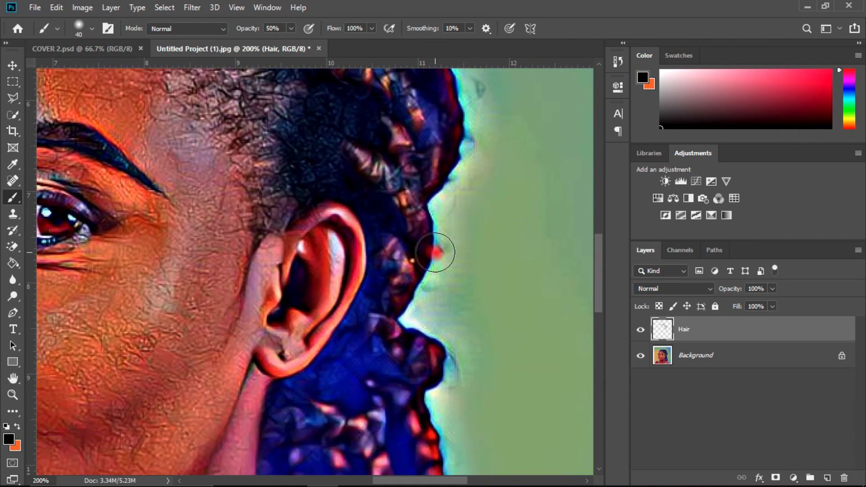
mouse_move(395, 237)
left_mouse_down()
mouse_move(378, 287)
mouse_move(365, 305)
mouse_move(367, 327)
mouse_move(390, 348)
mouse_move(369, 359)
mouse_move(388, 371)
mouse_move(356, 351)
mouse_move(355, 331)
mouse_move(336, 366)
mouse_move(350, 348)
mouse_move(346, 388)
mouse_move(362, 396)
mouse_move(332, 393)
mouse_move(373, 343)
mouse_move(387, 356)
mouse_move(316, 391)
left_mouse_up()
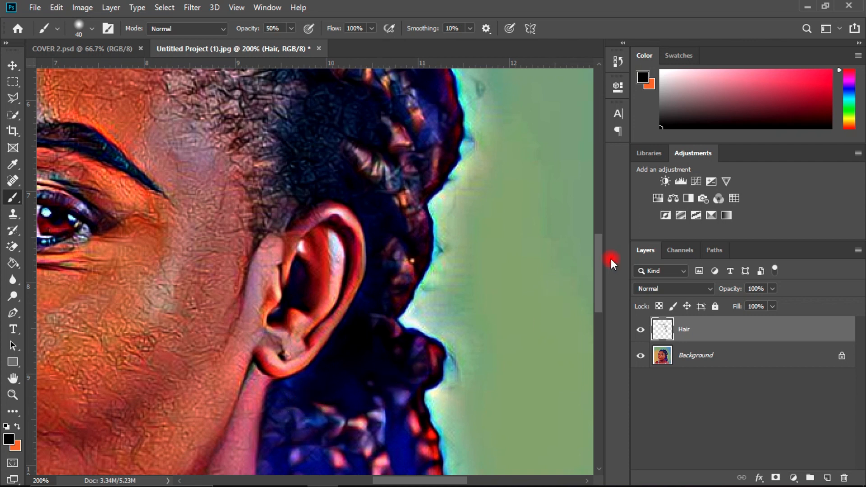
Step: Darken the blue hair behind the ear and earlobe and the strand beside the outermost hanging braid with black brush strokes
left_click_drag(595, 282, 599, 271)
mouse_move(362, 350)
left_mouse_down()
mouse_move(411, 261)
mouse_move(383, 316)
mouse_move(393, 247)
mouse_move(379, 263)
mouse_move(347, 223)
mouse_move(346, 170)
mouse_move(361, 167)
mouse_move(346, 166)
mouse_move(340, 194)
mouse_move(394, 181)
left_mouse_up()
left_click_drag(600, 255, 595, 223)
mouse_move(427, 342)
left_mouse_down()
mouse_move(423, 312)
mouse_move(432, 337)
mouse_move(411, 248)
mouse_move(362, 214)
mouse_move(305, 215)
mouse_move(507, 232)
mouse_move(620, 252)
mouse_move(579, 271)
mouse_move(597, 252)
mouse_move(600, 278)
mouse_move(586, 325)
mouse_move(615, 345)
mouse_move(598, 335)
left_mouse_up()
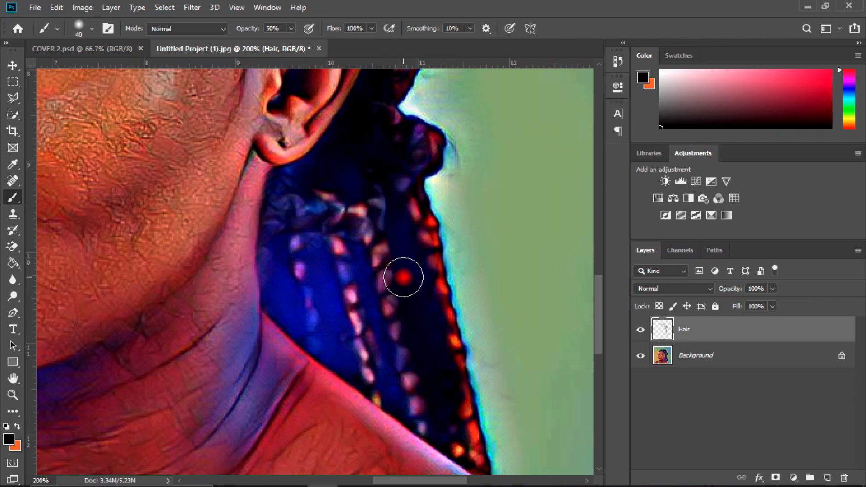
Step: Paint black over the remaining blue hair between the hanging braids beside the neck, on the Hair layer
left_click_drag(393, 222, 394, 218)
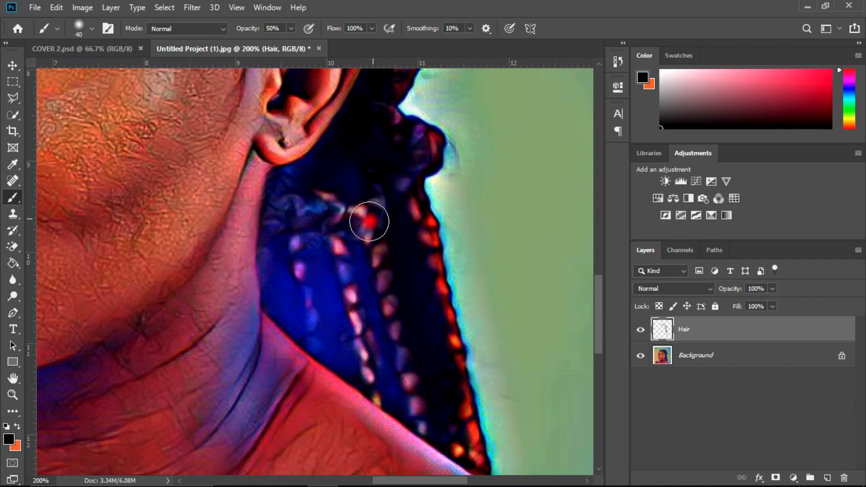
mouse_move(350, 235)
left_mouse_down()
mouse_move(395, 393)
mouse_move(354, 243)
mouse_move(395, 372)
mouse_move(391, 405)
mouse_move(373, 312)
mouse_move(348, 256)
mouse_move(356, 243)
mouse_move(393, 406)
left_mouse_up()
mouse_move(336, 319)
left_mouse_down()
mouse_move(309, 251)
mouse_move(325, 206)
mouse_move(307, 213)
mouse_move(333, 278)
mouse_move(335, 354)
mouse_move(329, 282)
mouse_move(309, 215)
mouse_move(351, 267)
mouse_move(295, 288)
mouse_move(618, 276)
left_mouse_up()
left_click_drag(595, 312, 596, 302)
mouse_move(297, 376)
left_mouse_down()
mouse_move(274, 325)
mouse_move(283, 302)
mouse_move(280, 332)
mouse_move(282, 316)
mouse_move(296, 369)
mouse_move(312, 386)
mouse_move(280, 344)
mouse_move(317, 406)
mouse_move(292, 381)
mouse_move(390, 420)
mouse_move(284, 391)
mouse_move(350, 410)
mouse_move(330, 416)
mouse_move(351, 409)
mouse_move(368, 418)
mouse_move(327, 411)
mouse_move(347, 416)
mouse_move(275, 340)
mouse_move(280, 244)
mouse_move(295, 231)
mouse_move(367, 221)
left_mouse_up()
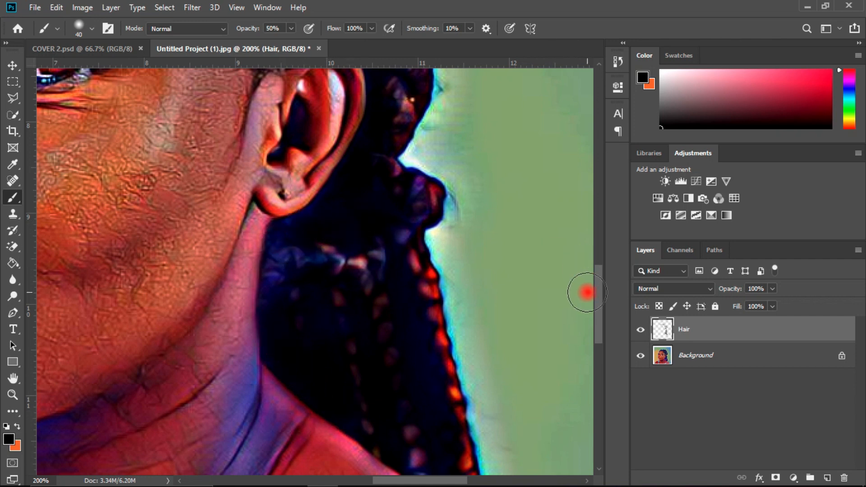
Step: Try a black brush dab on the flyaway hairs above the forehead hairline, and undo it
left_click_drag(602, 295, 591, 195)
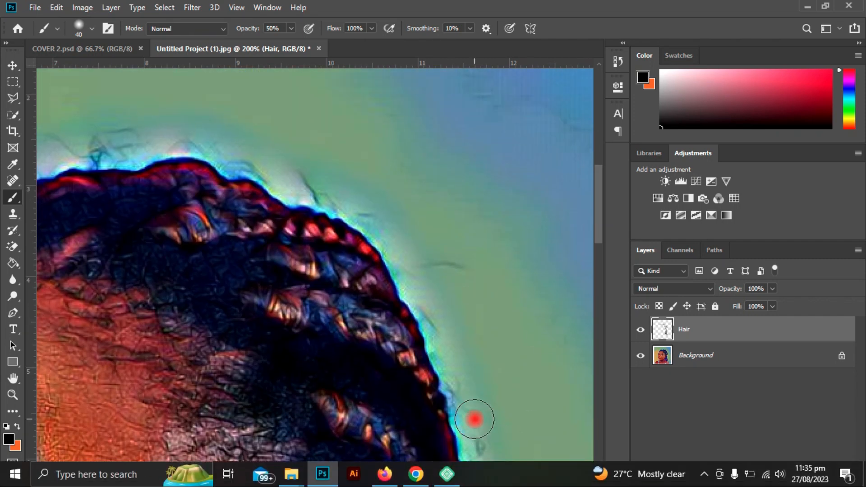
left_click_drag(597, 222, 596, 232)
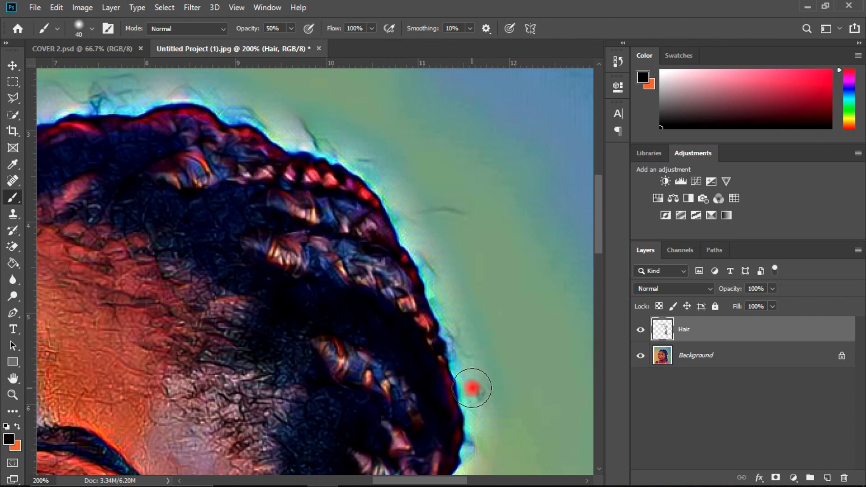
left_click_drag(408, 479, 410, 450)
left_click_drag(599, 210, 586, 290)
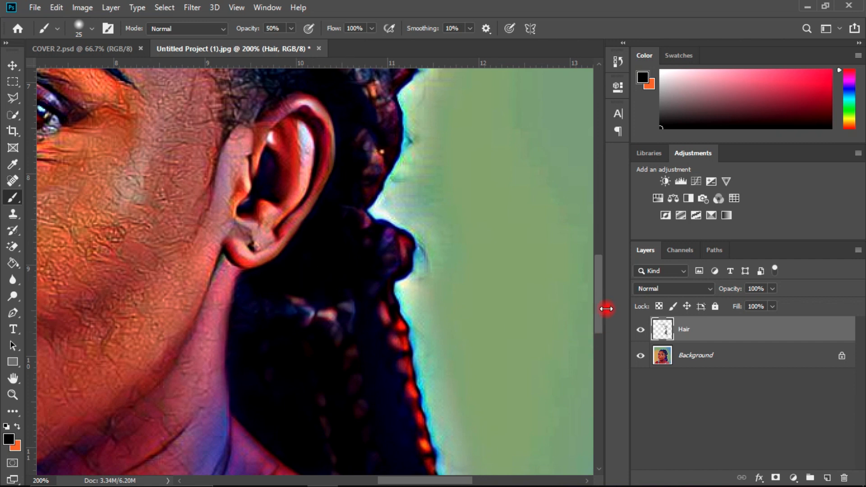
left_click_drag(600, 306, 593, 217)
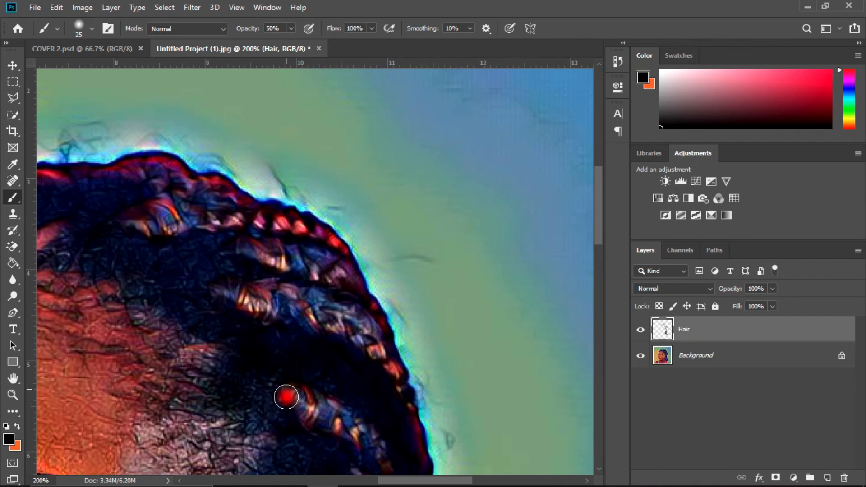
left_click_drag(393, 483, 336, 483)
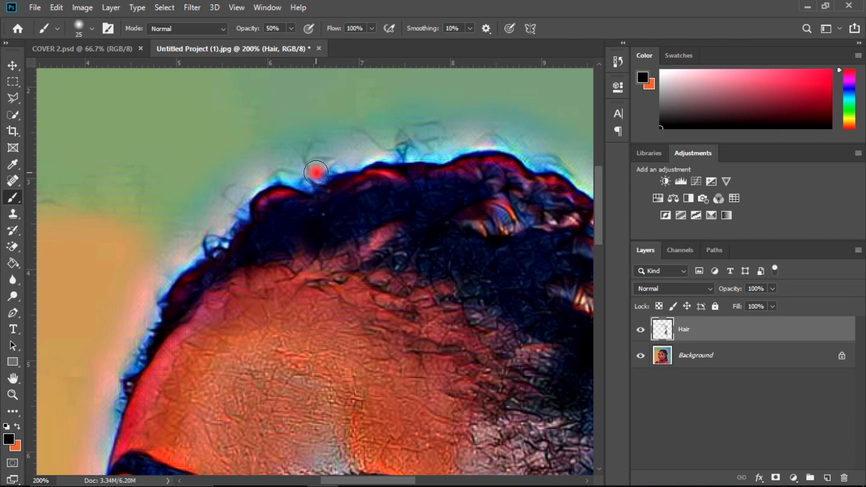
left_click(325, 172)
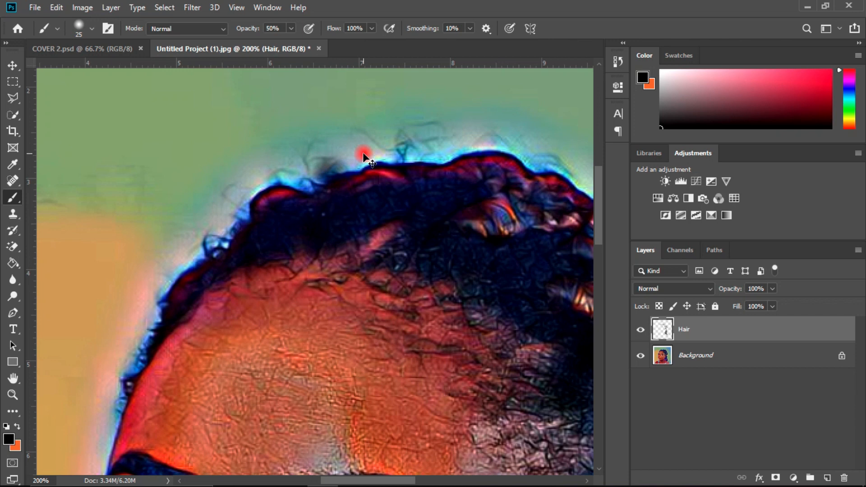
key("ctrl+z")
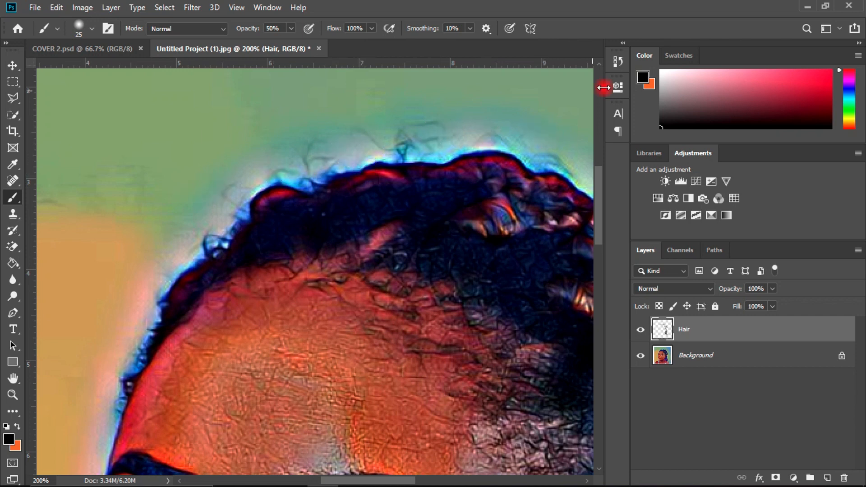
Step: Examine the darkened hair in the whole portrait and at closer magnification for areas still needing paint
key("ctrl+minus")
key("ctrl+minus")
key("ctrl+minus")
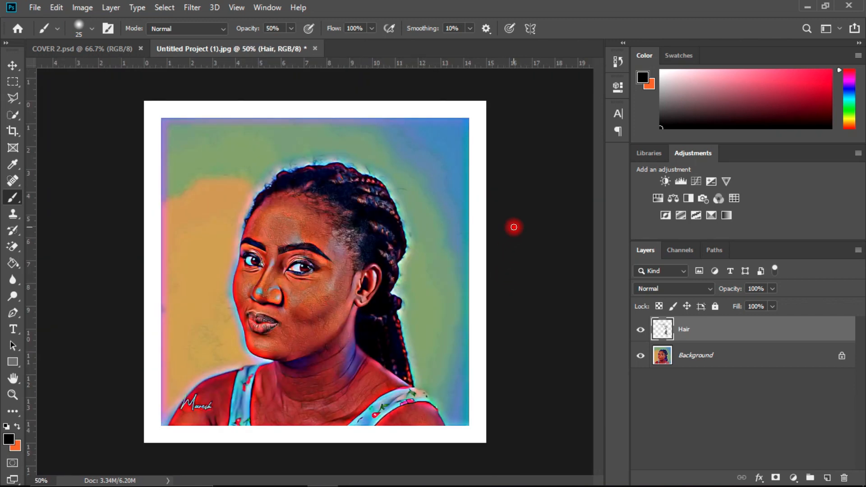
key("ctrl+plus")
key("ctrl+plus")
key("ctrl+plus")
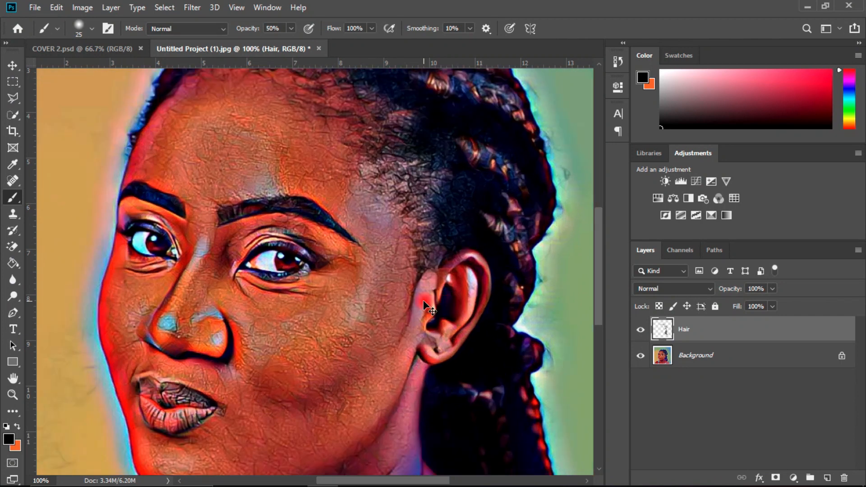
key("ctrl+minus")
key("ctrl+minus")
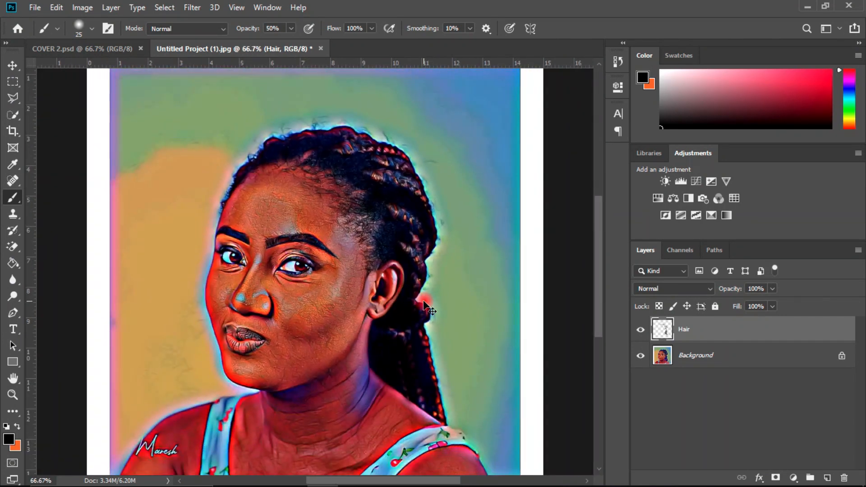
key("ctrl+plus")
Step: Darken the remaining lighter spots in the hanging braids beside the neck with the 25 px black brush
left_click_drag(598, 294, 597, 331)
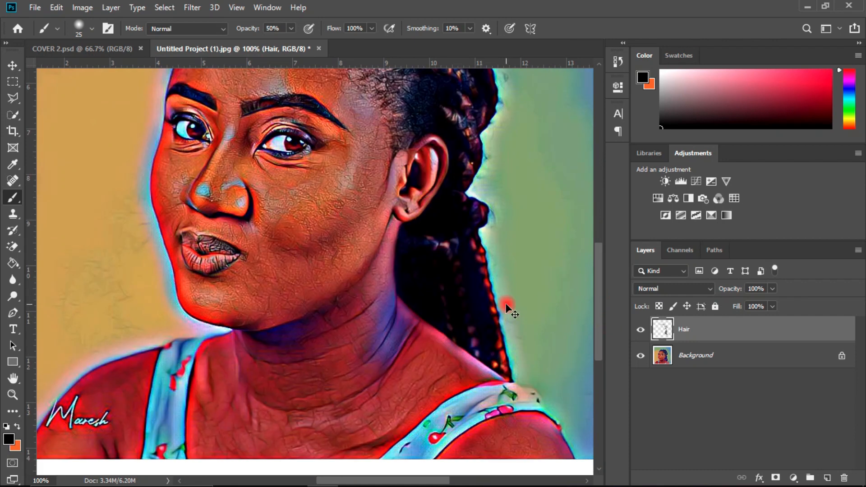
key("ctrl+plus")
key("ctrl+plus")
left_click_drag(376, 482, 435, 482)
left_click_drag(602, 290, 601, 309)
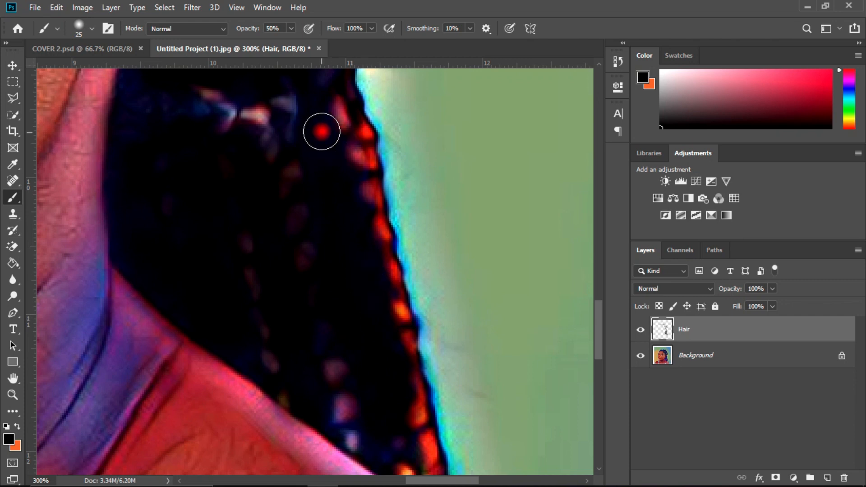
left_click_drag(594, 337, 596, 310)
mouse_move(299, 292)
left_mouse_down()
mouse_move(294, 317)
mouse_move(267, 330)
mouse_move(272, 337)
mouse_move(212, 301)
mouse_move(219, 307)
mouse_move(244, 288)
mouse_move(235, 294)
mouse_move(339, 256)
mouse_move(370, 224)
mouse_move(343, 192)
mouse_move(348, 213)
mouse_move(265, 336)
mouse_move(121, 355)
mouse_move(142, 264)
mouse_move(125, 320)
mouse_move(138, 332)
mouse_move(125, 403)
mouse_move(133, 427)
mouse_move(156, 405)
mouse_move(131, 423)
mouse_move(153, 356)
mouse_move(148, 289)
mouse_move(139, 344)
mouse_move(178, 377)
mouse_move(256, 396)
mouse_move(199, 438)
mouse_move(193, 429)
mouse_move(175, 437)
mouse_move(178, 429)
mouse_move(155, 442)
left_mouse_up()
Step: Compare the blackened hair with the rest of the portrait at several magnifications
key("ctrl+minus")
key("ctrl+minus")
key("ctrl+minus")
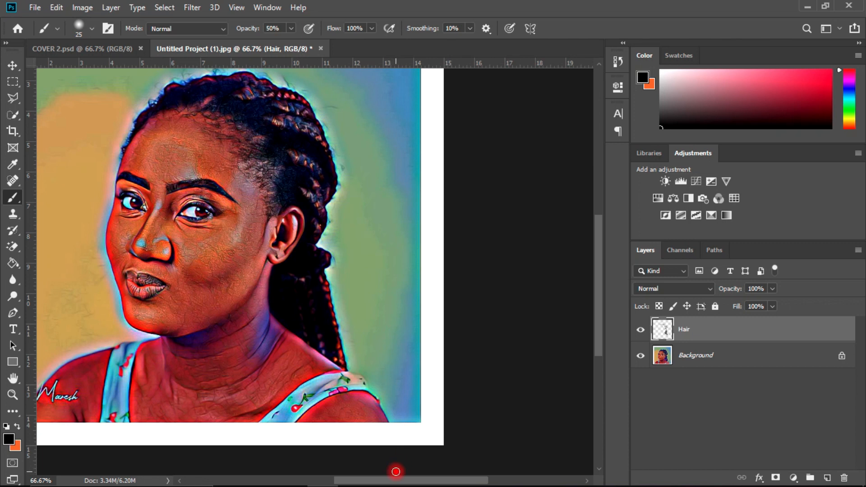
left_click_drag(390, 481, 364, 480)
left_click_drag(599, 292, 587, 270)
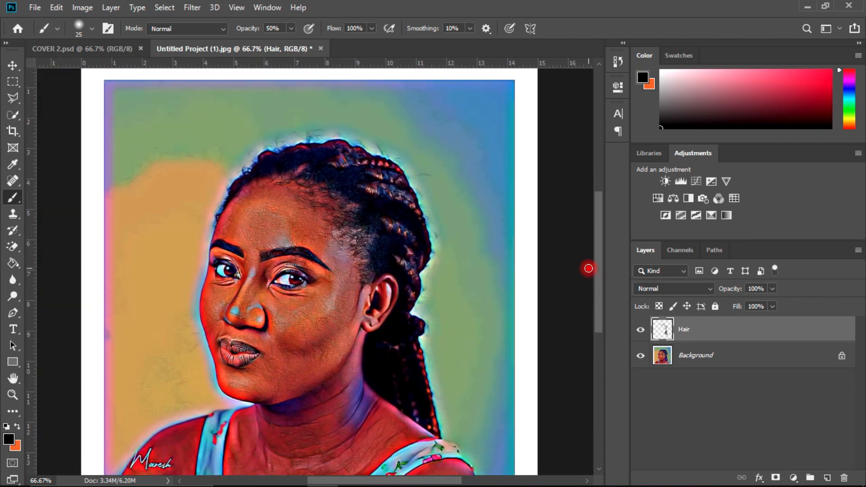
key("ctrl+plus")
key("ctrl+plus")
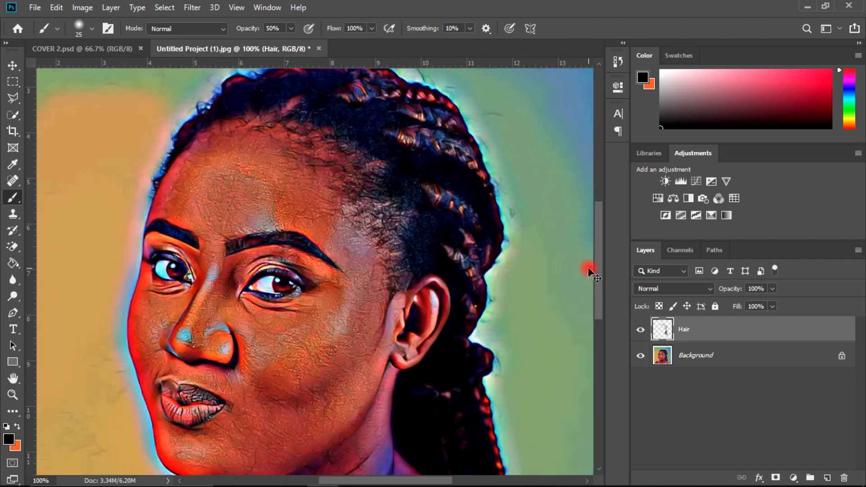
key("ctrl+0")
key("ctrl+minus")
key("ctrl+plus")
key("ctrl+plus")
key("ctrl+plus")
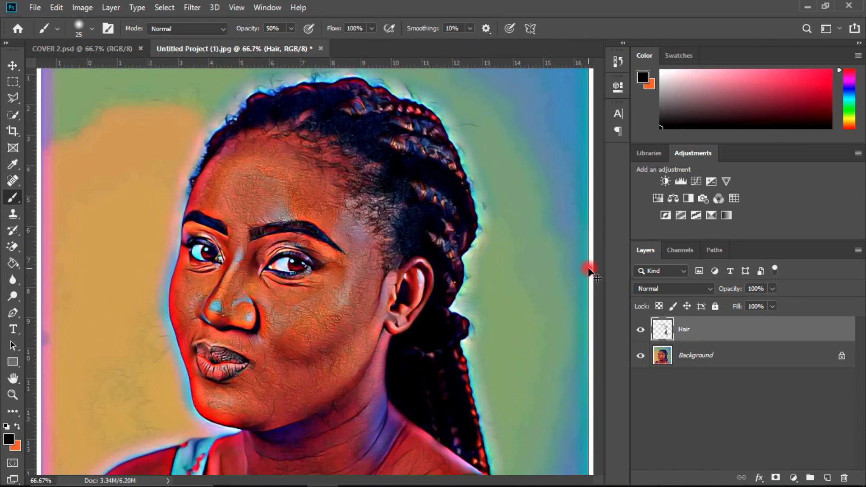
key("ctrl+minus")
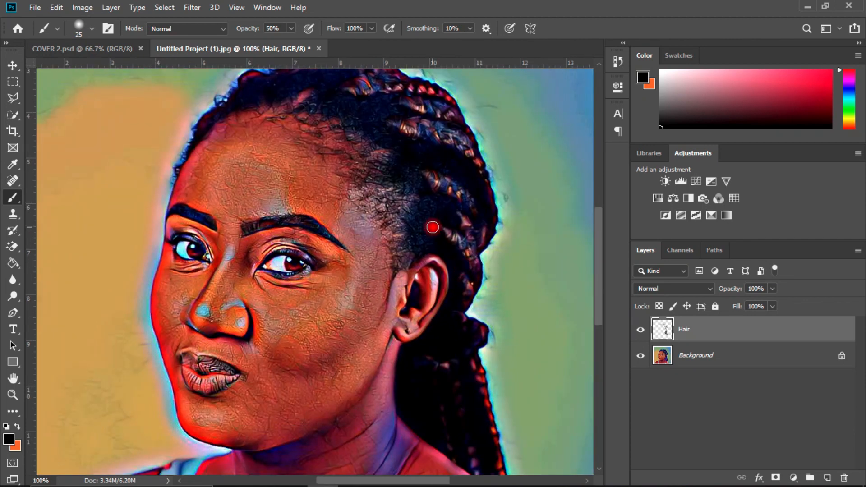
scroll(602, 266, "up", 2)
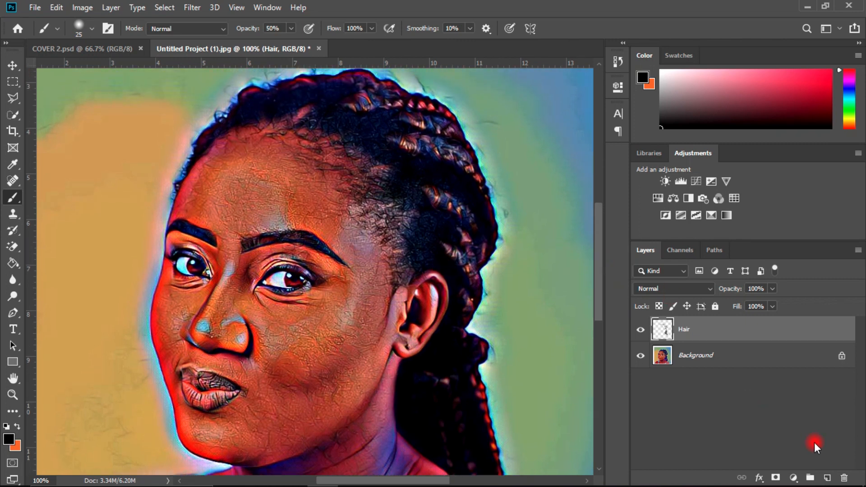
Step: Add a new layer named Brows above Hair and set the Soft Round brush size to 20 px
left_click(826, 477)
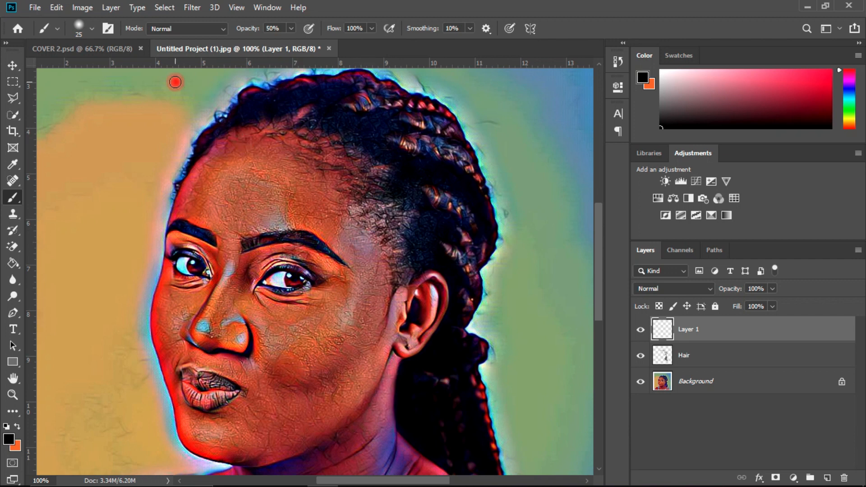
left_click(94, 27)
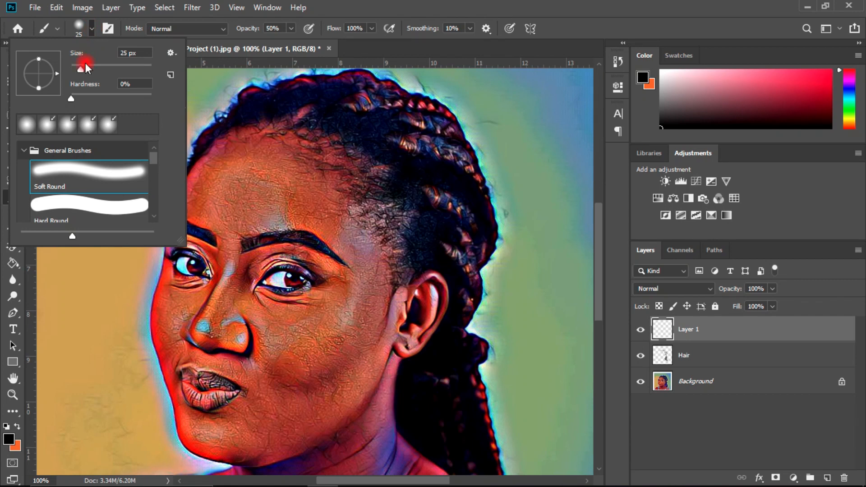
left_click_drag(80, 67, 78, 68)
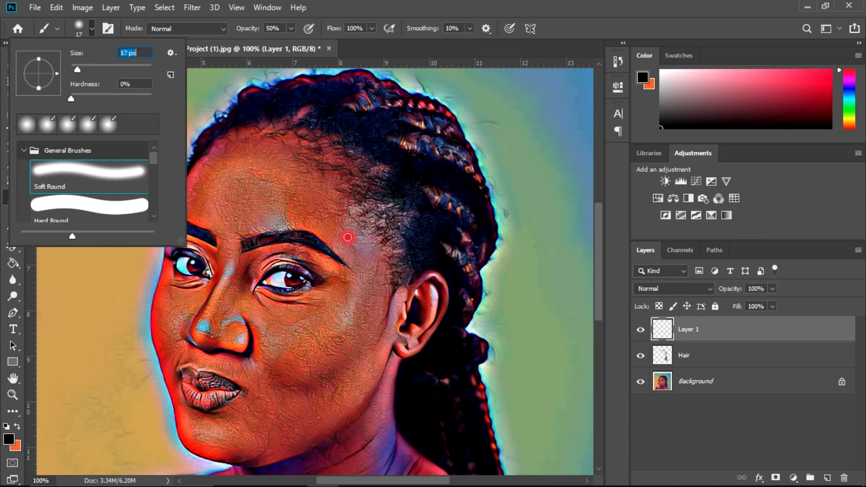
left_click(372, 9)
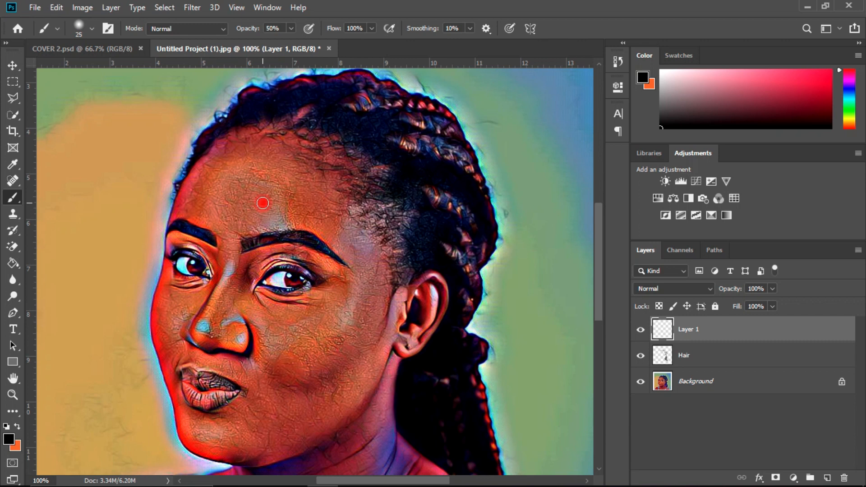
left_click(91, 28)
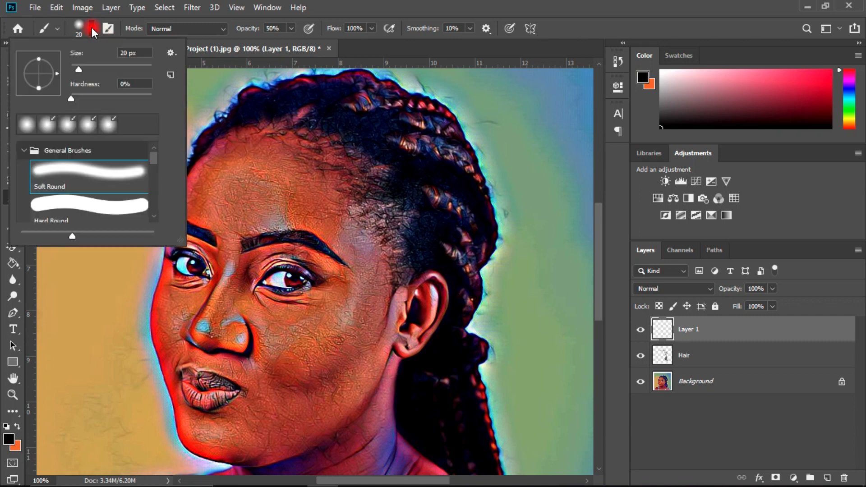
left_click(462, 6)
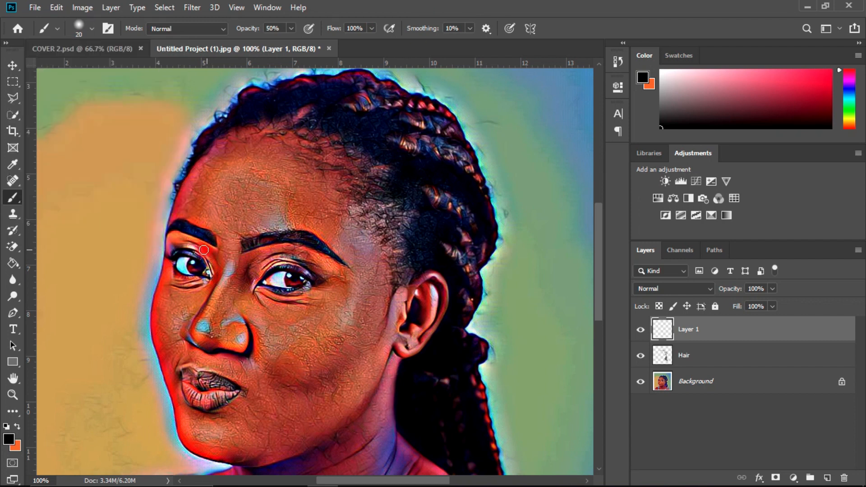
double_click(684, 334)
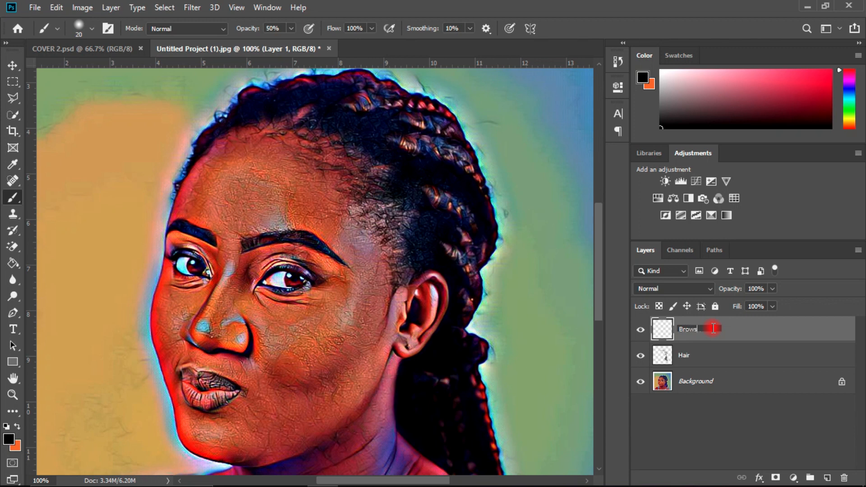
left_click(717, 336)
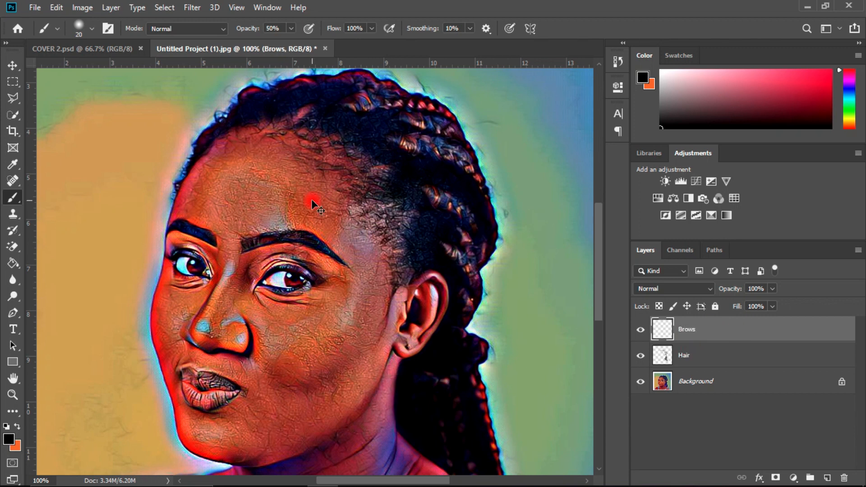
Step: Reduce the brush to 15 px and paint black over the outer tail of the eyebrow nearer the ear, on the Brows layer
key("ctrl+plus")
scroll(314, 205, "up", 1)
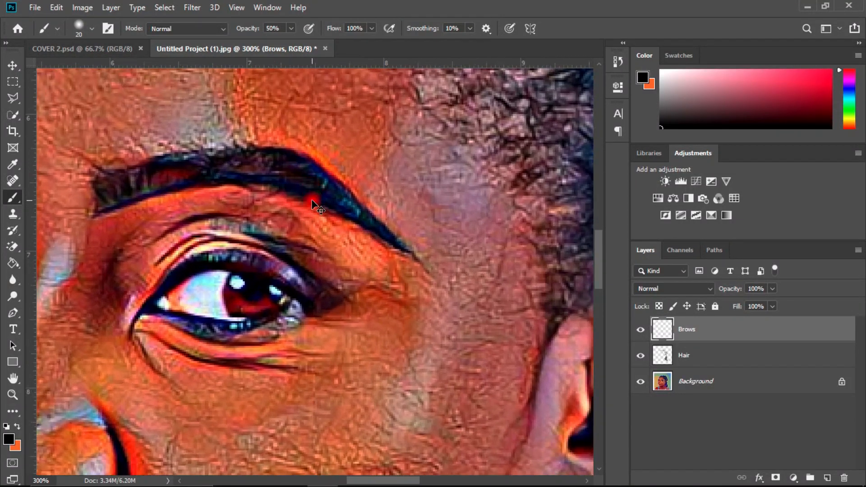
key("[")
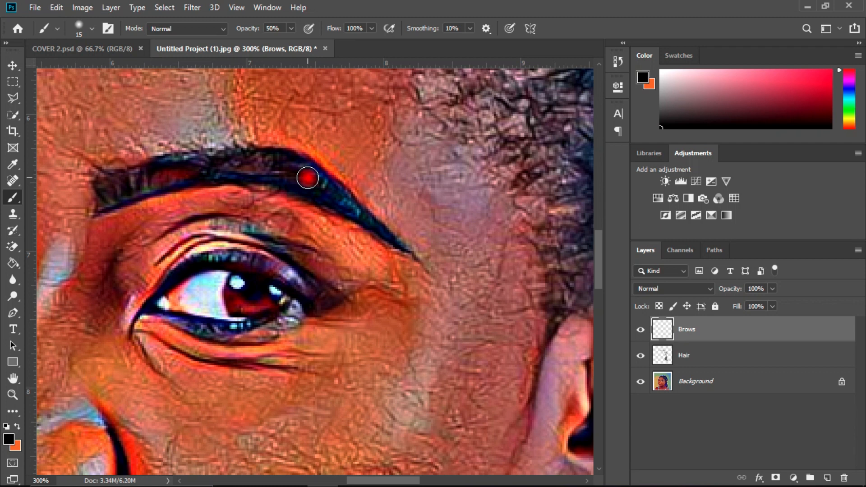
scroll(314, 183, "up", 1)
mouse_move(307, 178)
left_mouse_down()
mouse_move(331, 156)
mouse_move(301, 138)
mouse_move(360, 183)
mouse_move(287, 154)
mouse_move(306, 152)
mouse_move(318, 135)
mouse_move(303, 131)
mouse_move(370, 183)
mouse_move(362, 193)
mouse_move(374, 190)
mouse_move(368, 195)
mouse_move(361, 171)
mouse_move(372, 193)
mouse_move(414, 223)
left_mouse_up()
Step: Reduce the brush to 7 px and paint black over the middle and inner end of the eyebrow nearer the ear
key("bracketleft")
key("bracketleft")
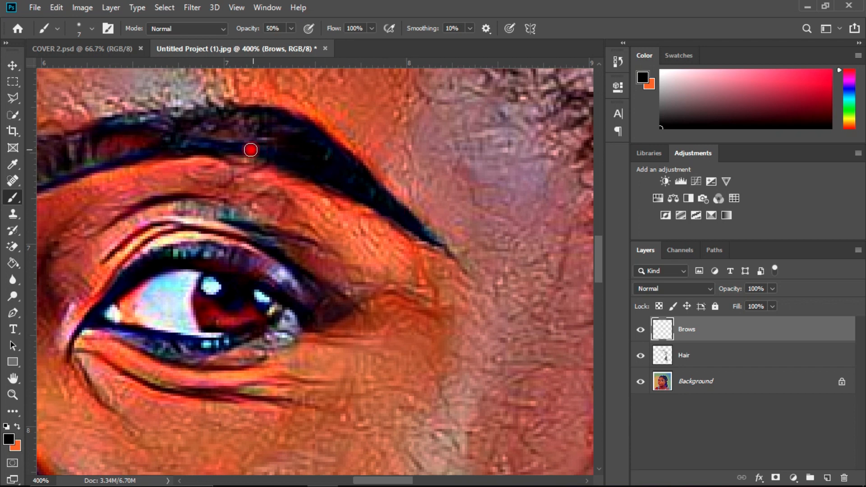
left_click_drag(271, 152, 239, 149)
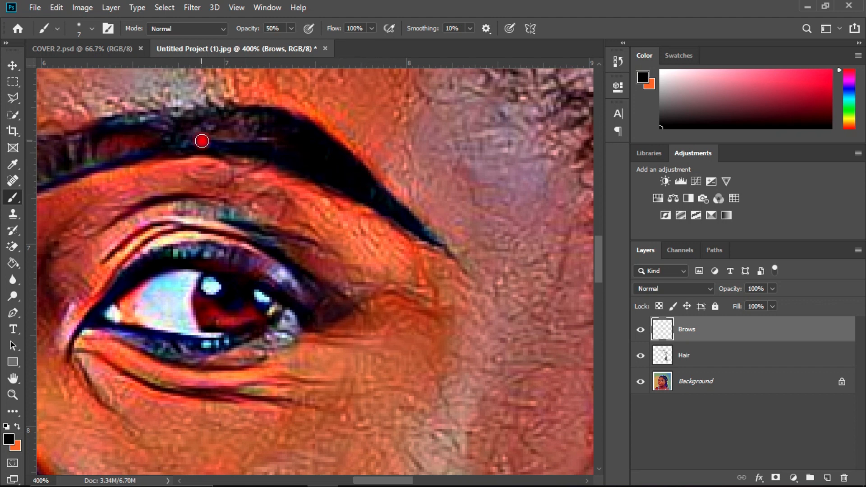
mouse_move(231, 118)
left_mouse_down()
mouse_move(205, 122)
mouse_move(199, 134)
mouse_move(144, 116)
mouse_move(118, 122)
mouse_move(149, 126)
left_mouse_up()
mouse_move(197, 145)
left_mouse_down()
mouse_move(165, 141)
mouse_move(122, 152)
mouse_move(184, 135)
mouse_move(147, 120)
mouse_move(190, 137)
mouse_move(154, 153)
mouse_move(178, 143)
mouse_move(133, 122)
mouse_move(114, 127)
mouse_move(125, 127)
left_mouse_up()
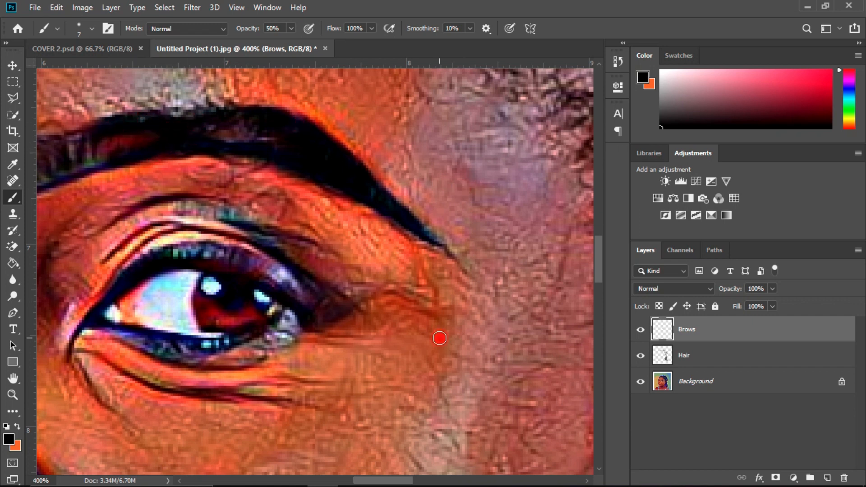
mouse_move(397, 210)
left_mouse_down()
mouse_move(412, 223)
mouse_move(386, 205)
left_mouse_up()
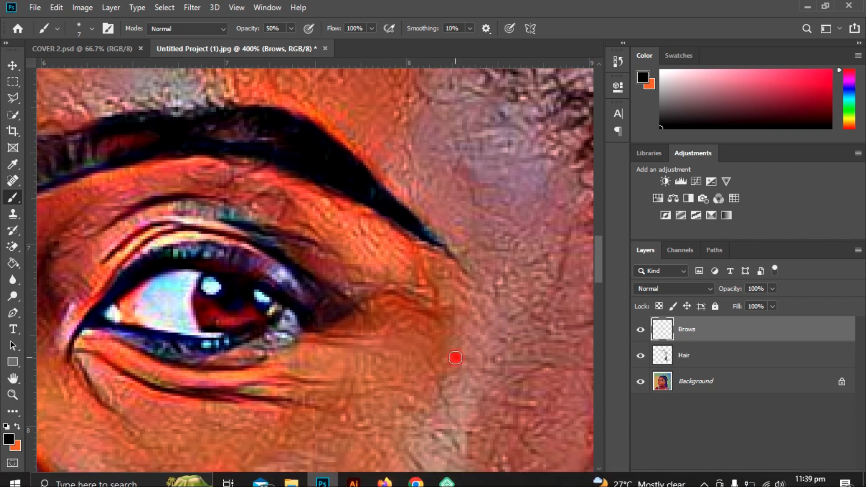
left_click_drag(365, 480, 344, 481)
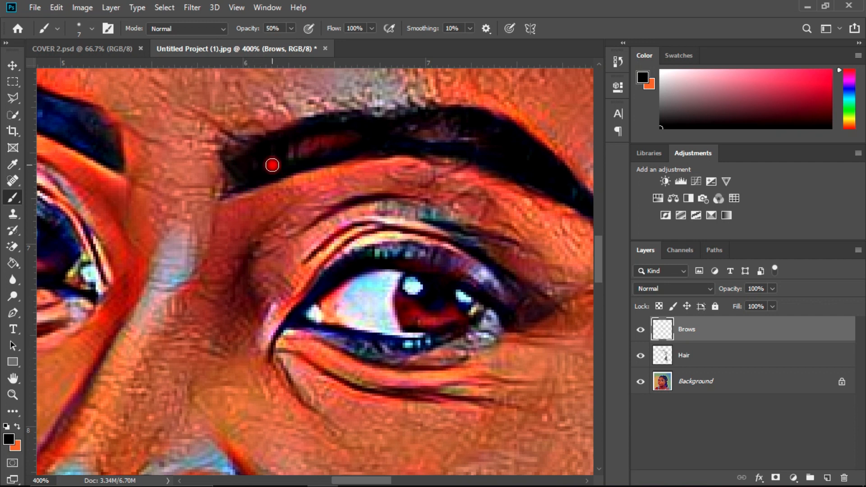
left_click_drag(286, 141, 362, 121)
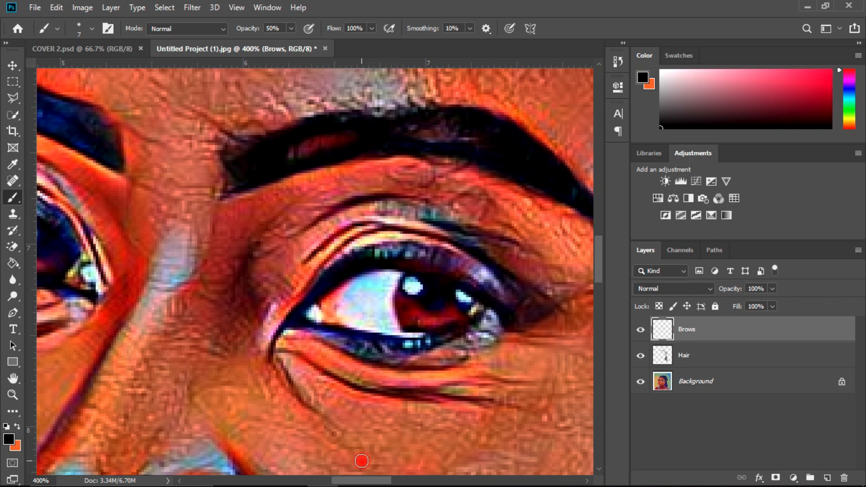
Step: Paint the eyebrow on the far side of the face black and touch up the inner end of the nearer eyebrow
left_click_drag(356, 481, 332, 481)
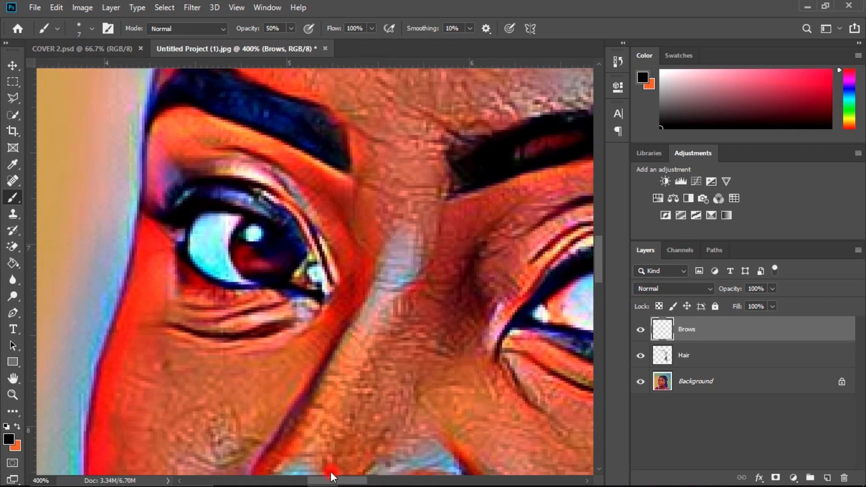
left_click_drag(600, 257, 599, 241)
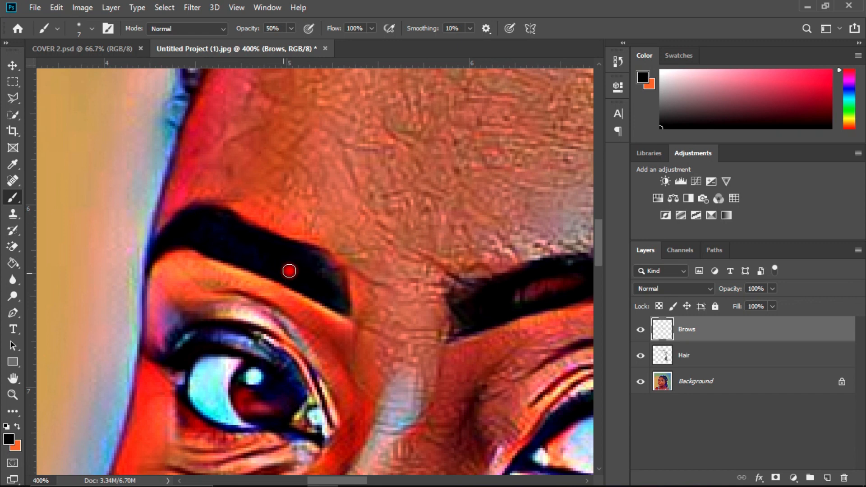
mouse_move(321, 261)
left_mouse_down()
mouse_move(311, 257)
mouse_move(319, 283)
mouse_move(339, 296)
mouse_move(338, 284)
mouse_move(247, 255)
mouse_move(280, 272)
mouse_move(256, 266)
mouse_move(198, 224)
mouse_move(221, 227)
mouse_move(210, 231)
mouse_move(257, 264)
mouse_move(237, 257)
mouse_move(209, 240)
mouse_move(258, 253)
left_mouse_up()
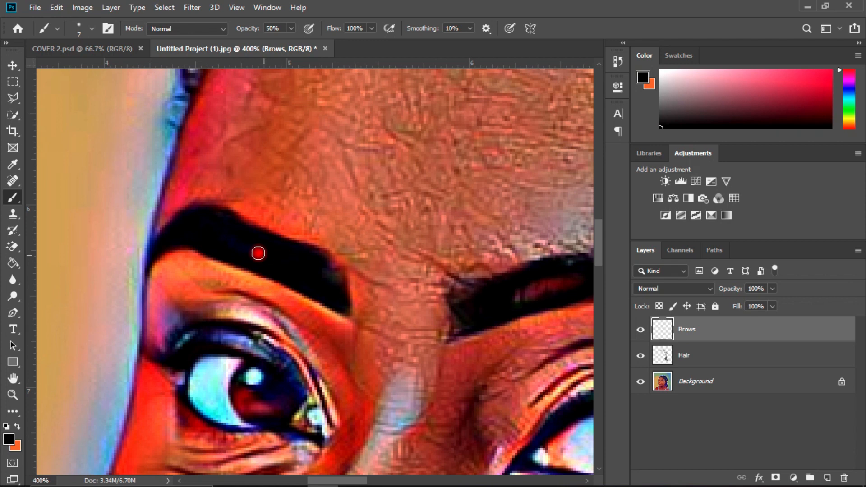
mouse_move(229, 218)
left_mouse_down()
mouse_move(210, 214)
mouse_move(176, 232)
left_mouse_up()
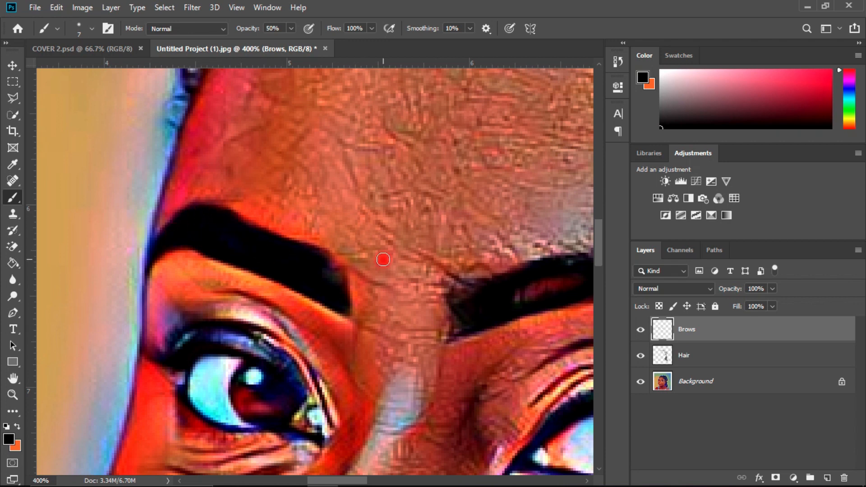
mouse_move(476, 315)
left_mouse_down()
mouse_move(467, 318)
mouse_move(476, 290)
left_mouse_up()
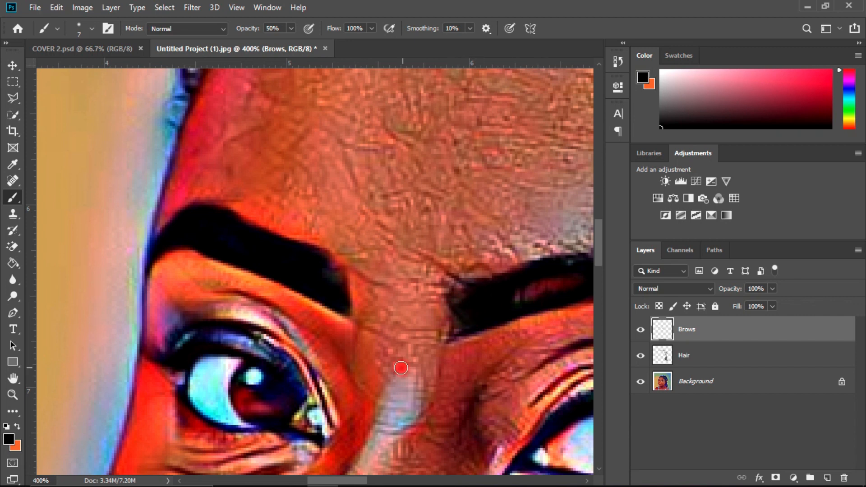
Step: Set the Brows layer's blend mode to Color and compare the portrait with the layer hidden and shown
key("ctrl+0")
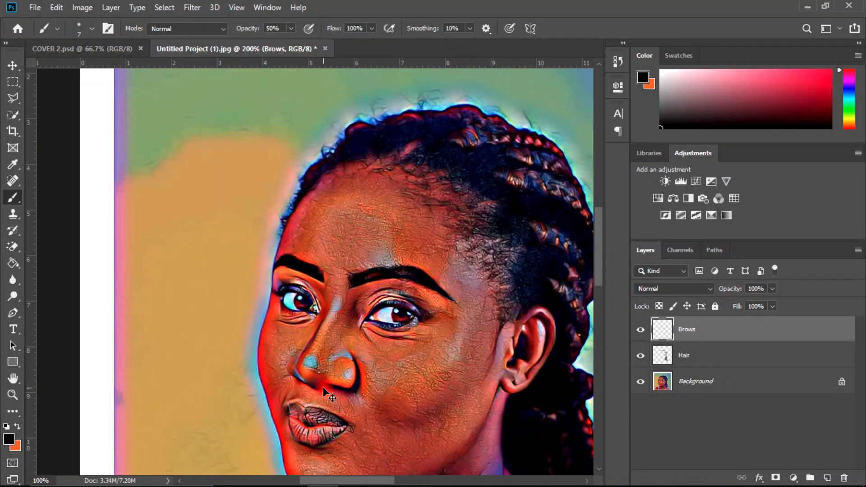
key("ctrl+plus")
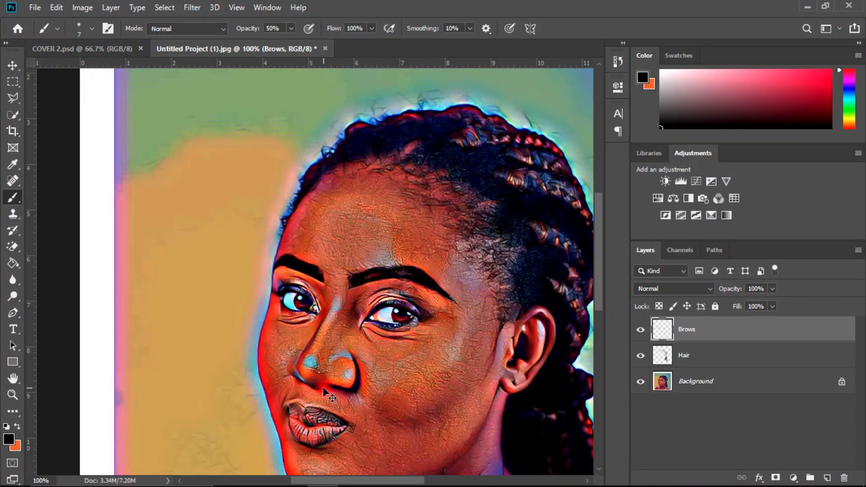
key("ctrl+plus")
key("ctrl+minus")
key("ctrl+minus")
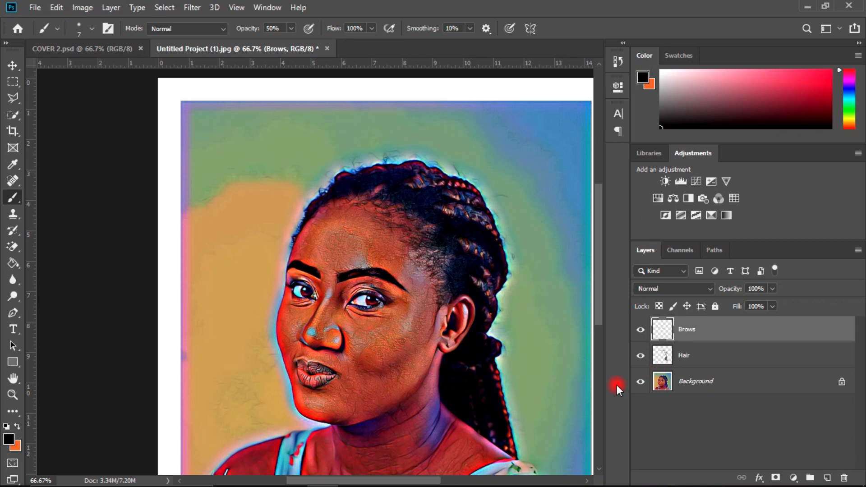
left_click(647, 357)
left_click(706, 289)
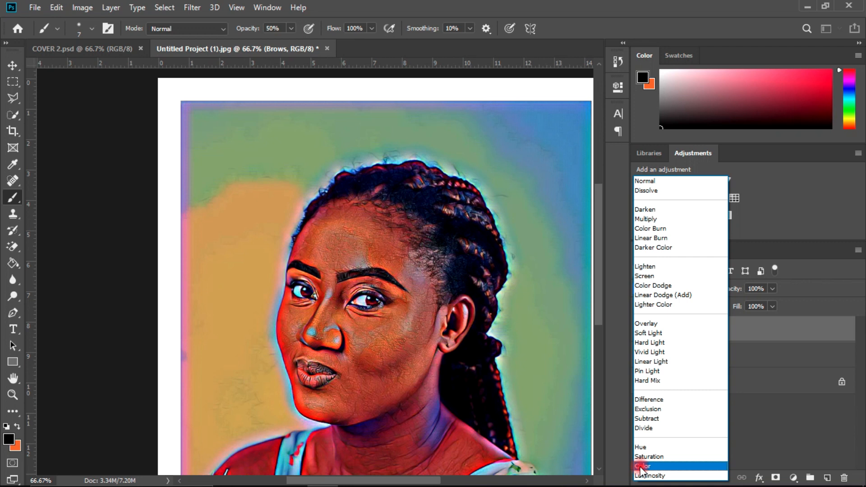
left_click(641, 467)
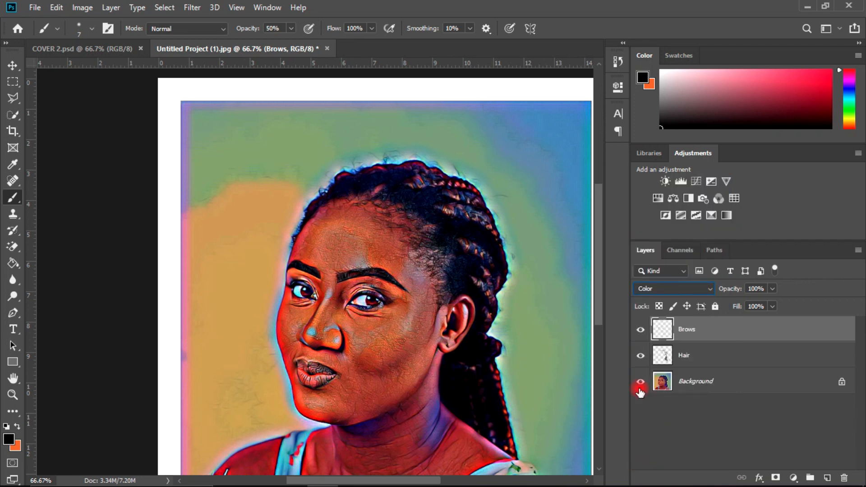
left_click(640, 329)
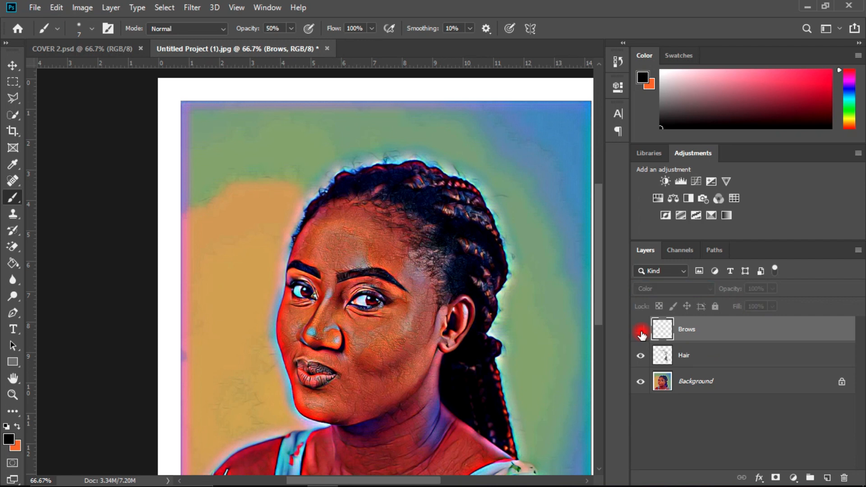
left_click(641, 331)
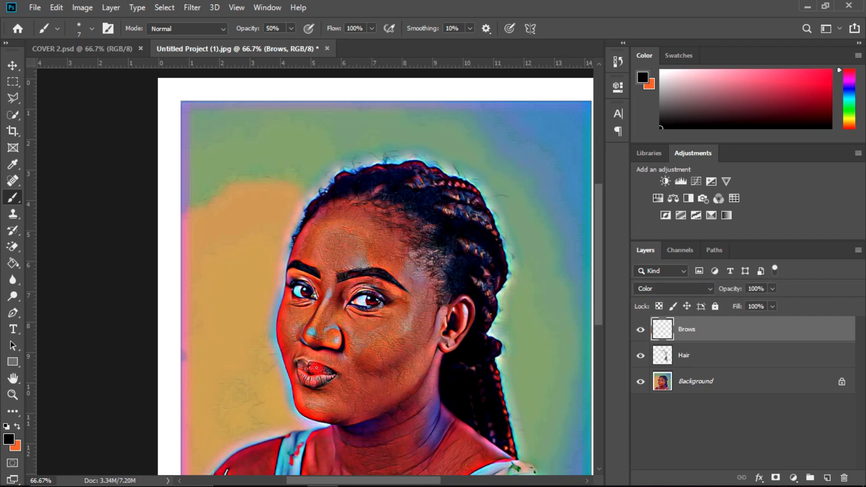
Step: Add a new layer above Brows and name it Lashes
key("ctrl+plus")
key("ctrl+plus")
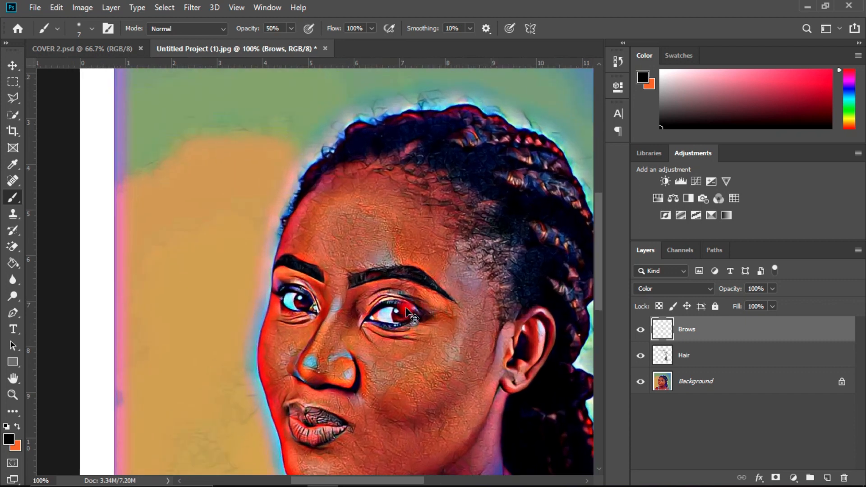
mouse_move(599, 249)
left_mouse_down()
mouse_move(594, 263)
mouse_move(591, 256)
left_mouse_up()
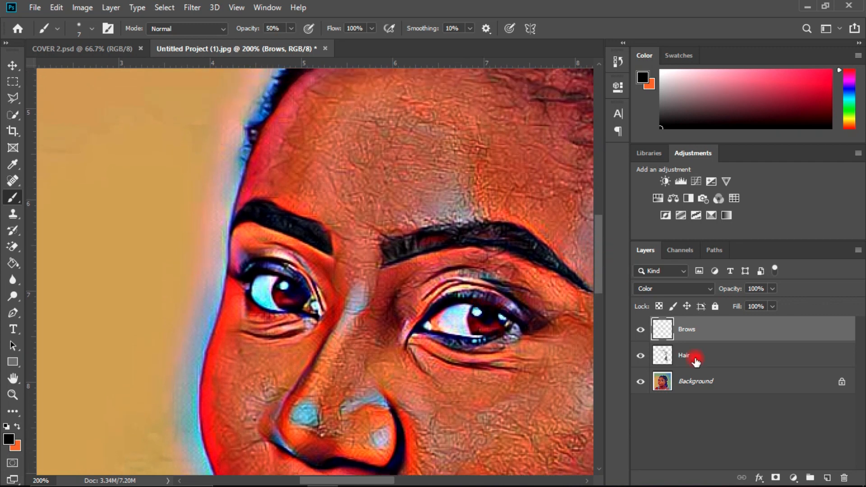
left_click(826, 474)
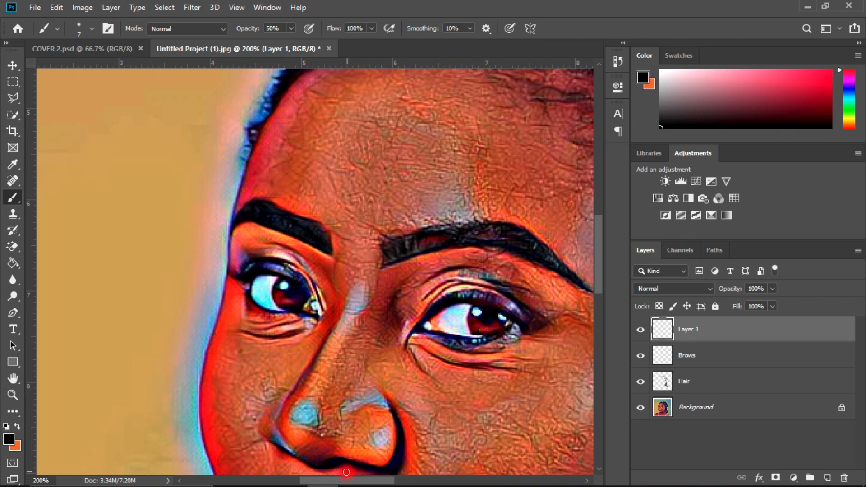
left_click_drag(339, 481, 356, 483)
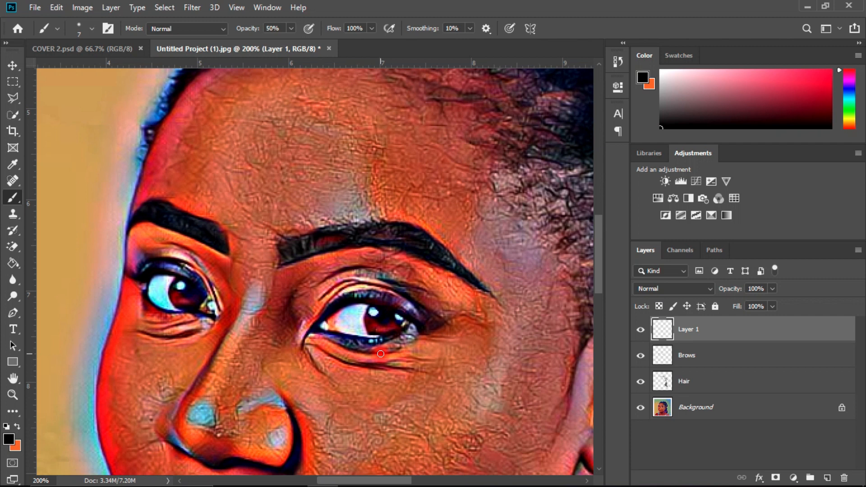
double_click(686, 330)
type("shes")
key("Return")
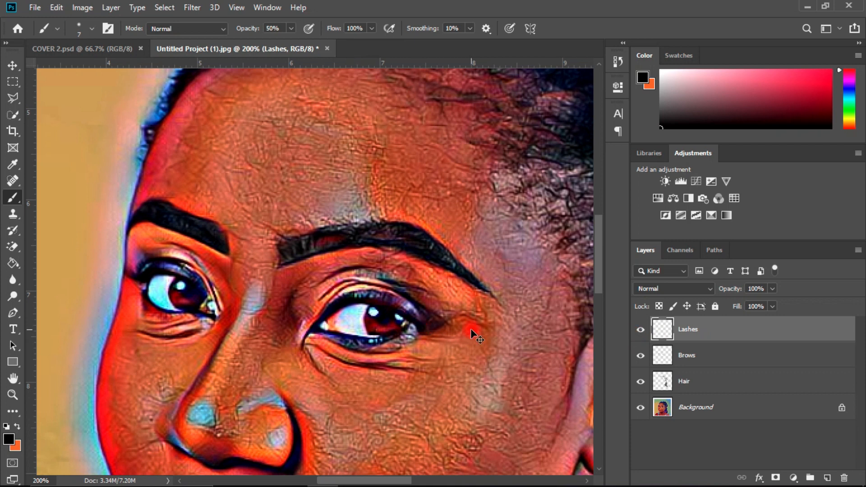
Step: Reduce the brush to 5 px and paint the lower and upper lash lines of the eye nearer the ear black
key("ctrl+plus")
key("ctrl+plus")
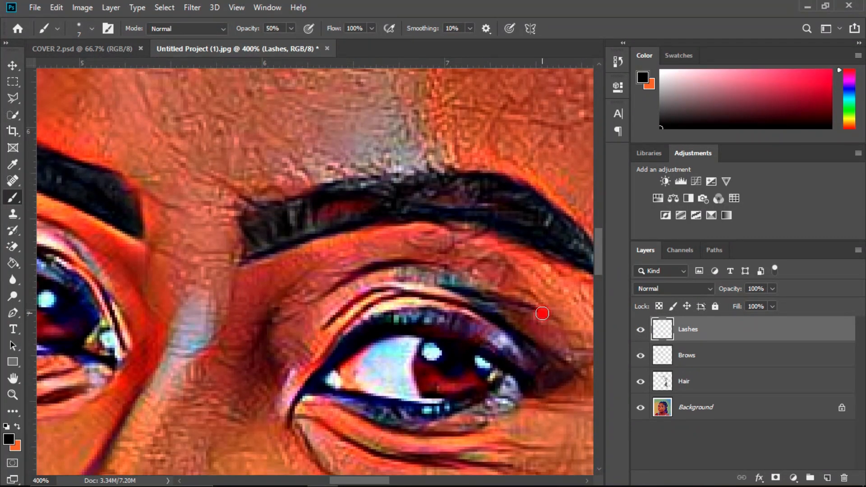
scroll(602, 254, "down", 3)
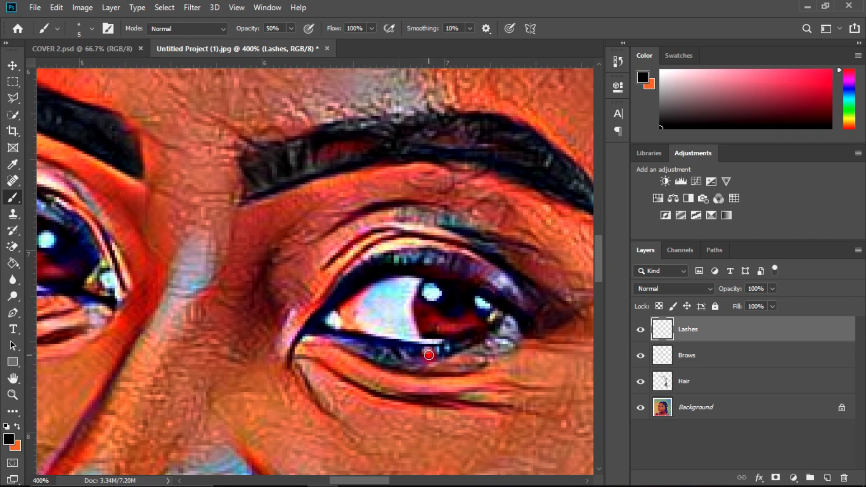
mouse_move(429, 355)
left_mouse_down()
mouse_move(361, 340)
mouse_move(384, 355)
mouse_move(407, 352)
mouse_move(363, 348)
left_mouse_up()
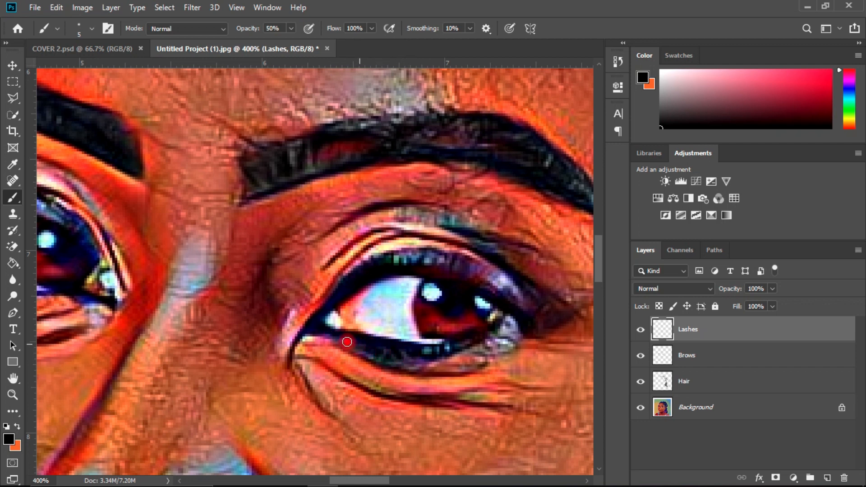
left_click_drag(313, 325, 343, 290)
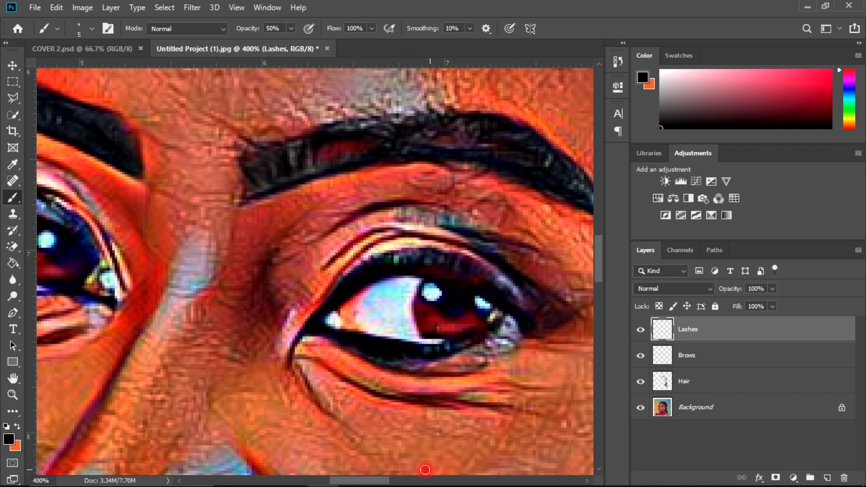
Step: Paint the lash lines of the far eye black on the Lashes layer, reducing the brush to 3 px for the finer parts
left_click_drag(376, 481, 344, 482)
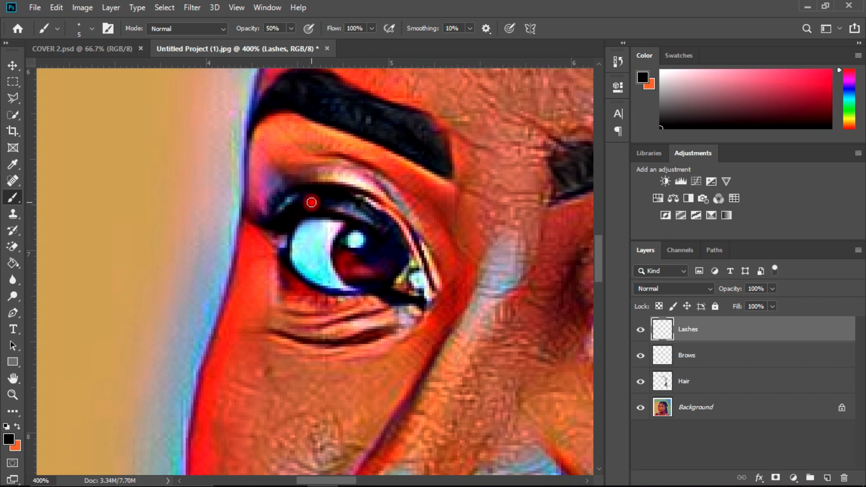
left_click_drag(326, 199, 331, 200)
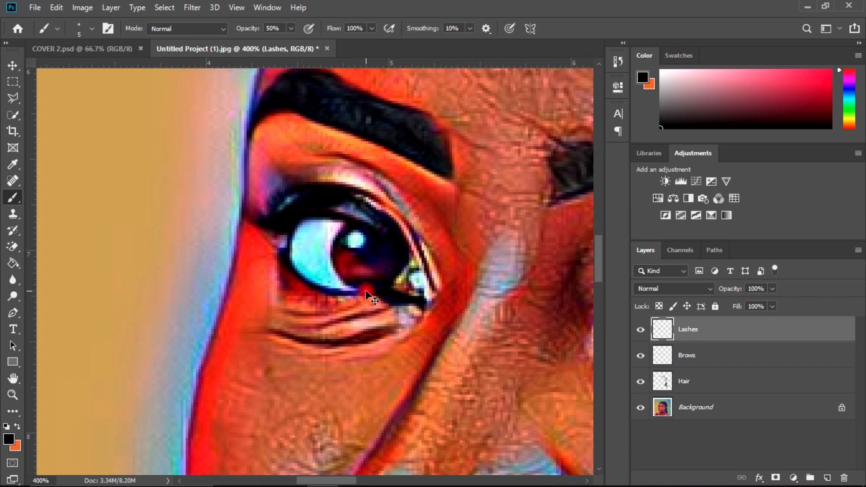
scroll(365, 290, "up", 3)
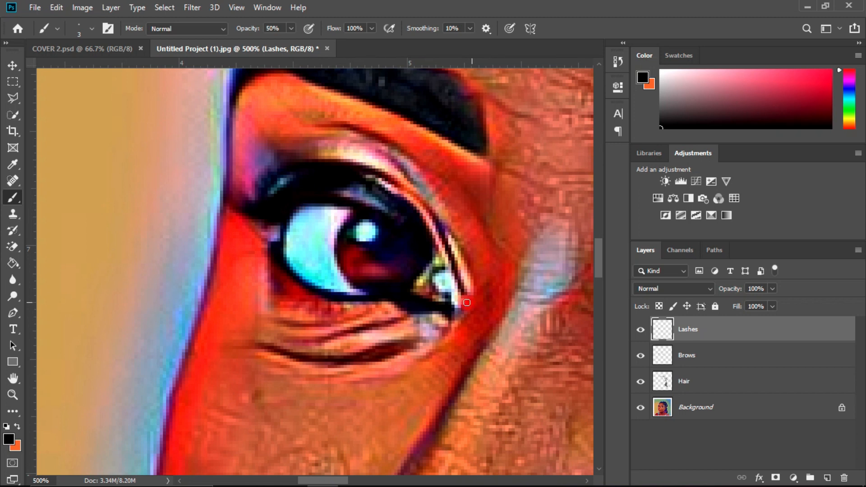
Step: Set the Lashes layer's blend mode to Color
key("ctrl+minus")
key("ctrl+minus")
key("ctrl+minus")
key("ctrl+minus")
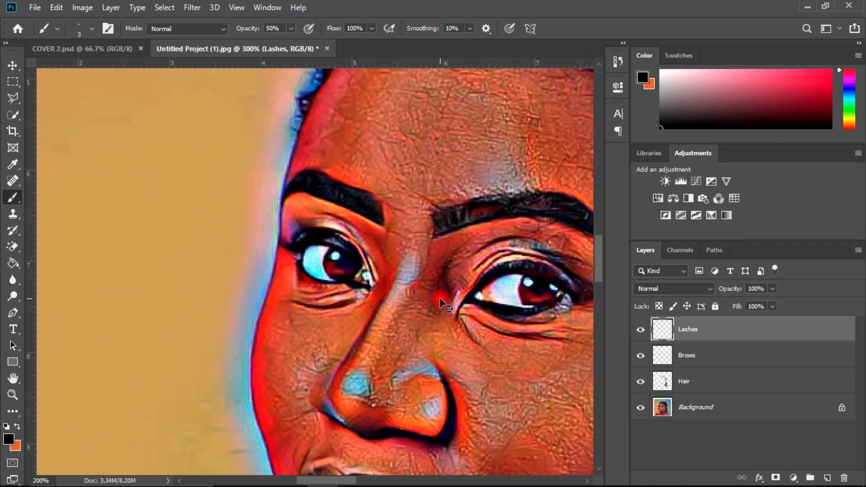
key("ctrl+minus")
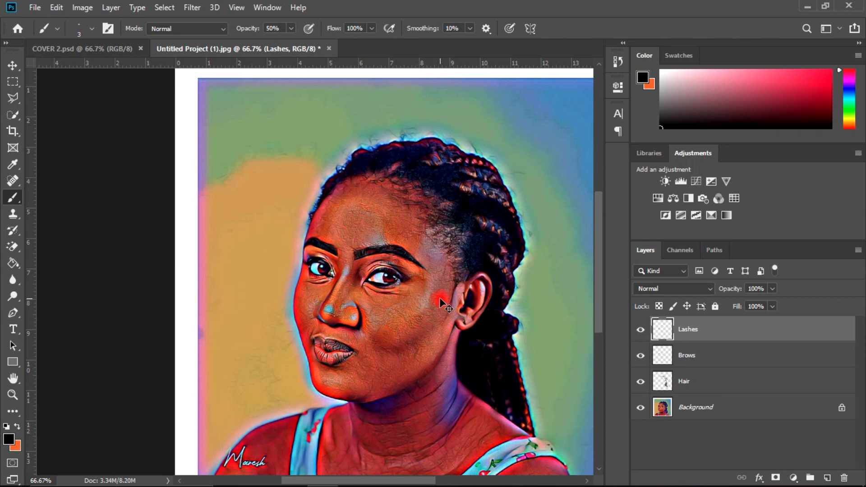
key("ctrl+plus")
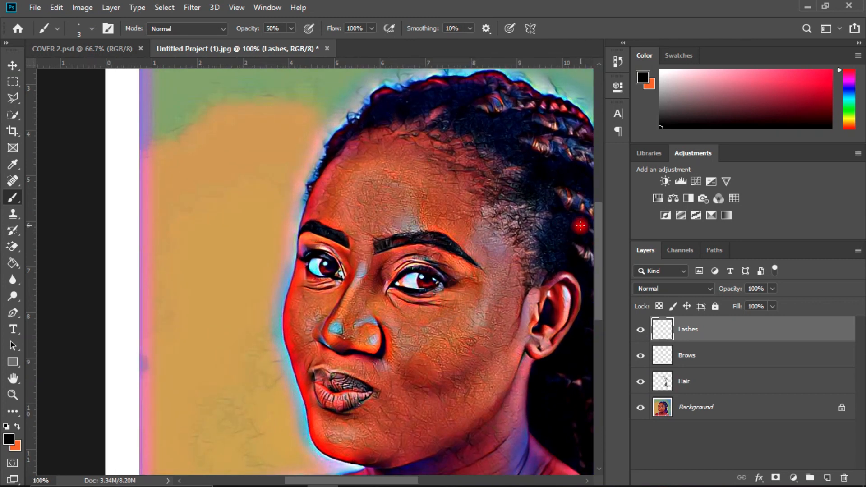
left_click_drag(366, 484, 393, 480)
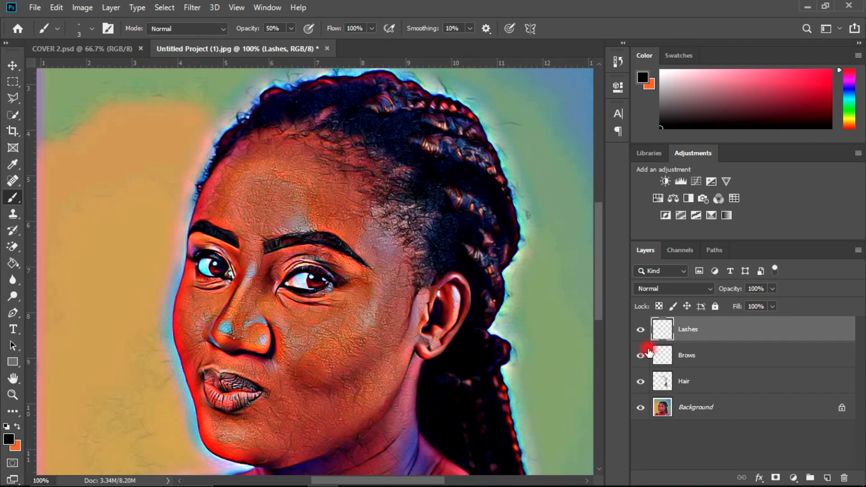
left_click(678, 291)
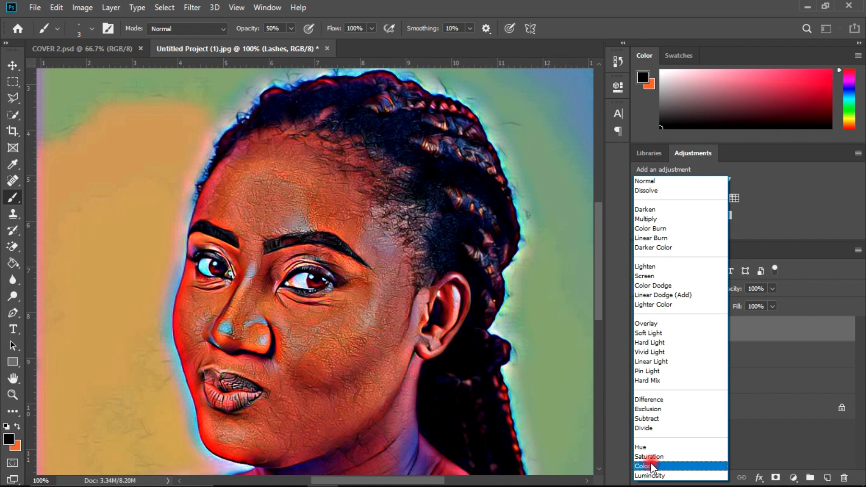
left_click(804, 430)
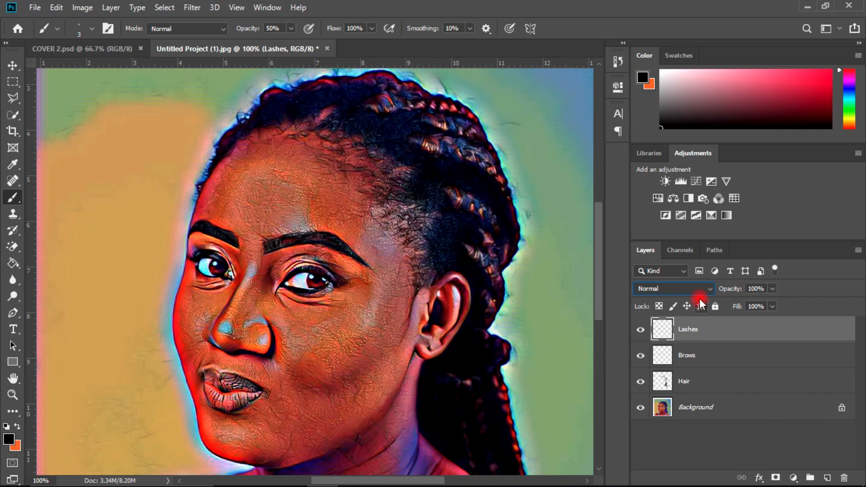
left_click(682, 289)
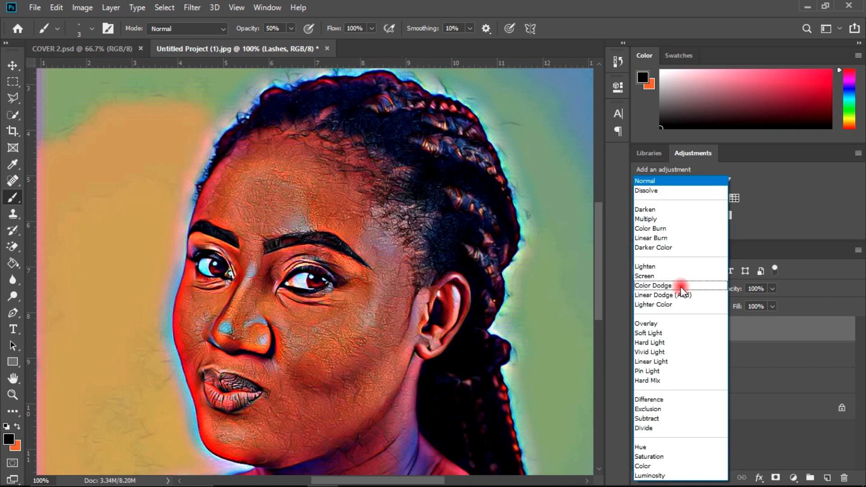
left_click(641, 466)
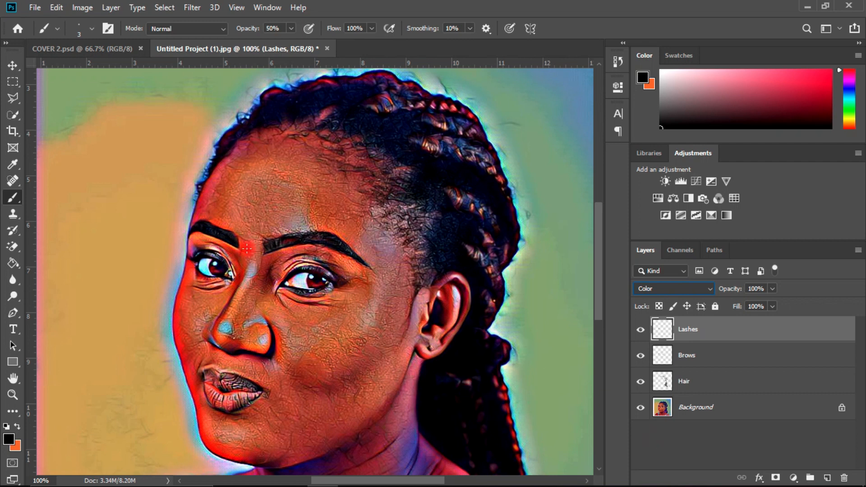
Step: Enlarge the brush to 14 px and paint over the purple tint at the far eye's outer corner on the Lashes layer
scroll(259, 285, "up", 3)
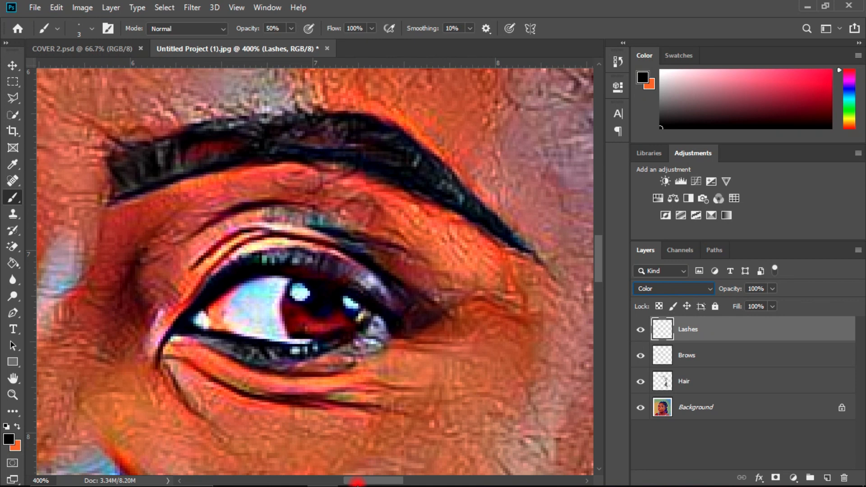
left_click_drag(358, 483, 312, 483)
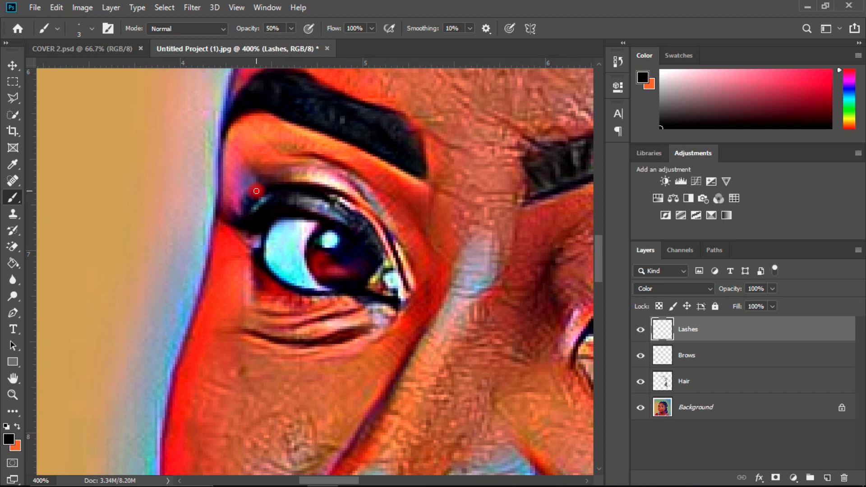
left_click(89, 29)
left_click_drag(68, 68, 77, 69)
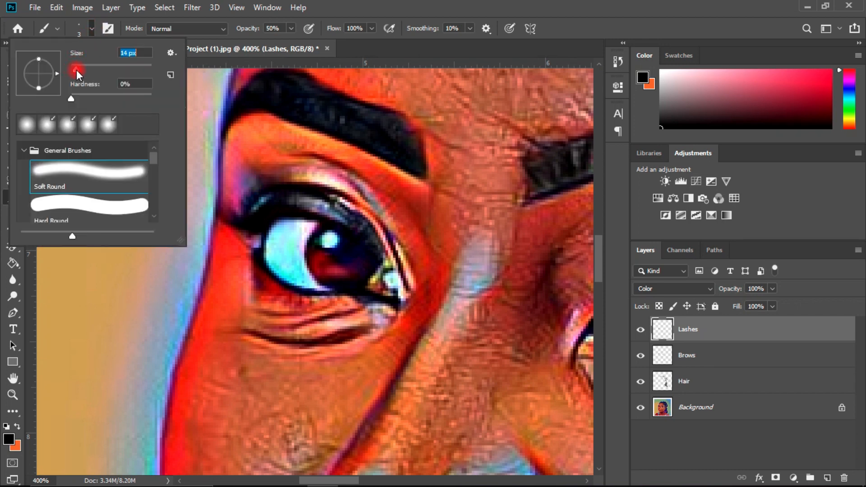
left_click(397, 5)
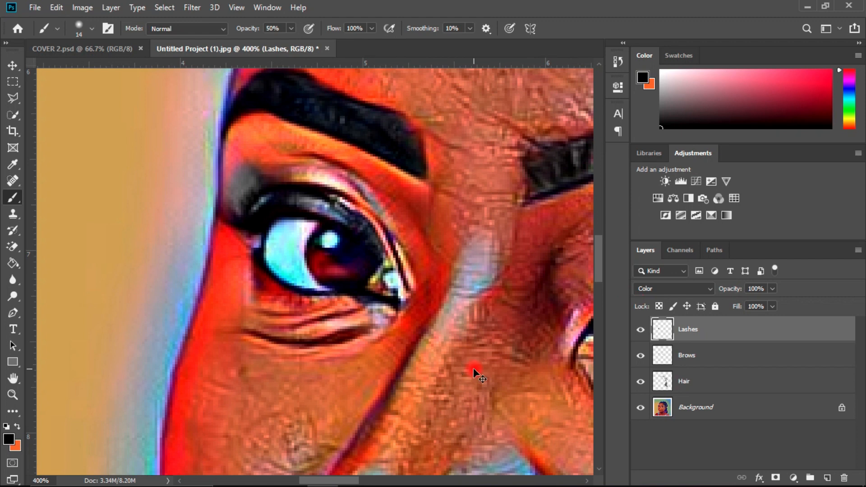
Step: Sample the pinkish skin tone from the side of the neck below the ear as the foreground colour
key("ctrl+minus")
key("ctrl+minus")
key("ctrl+minus")
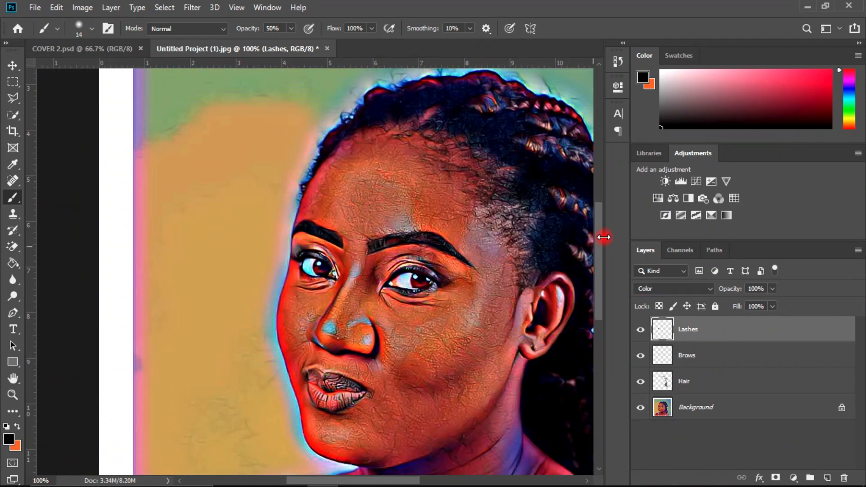
mouse_move(596, 245)
left_mouse_down()
mouse_move(591, 271)
mouse_move(595, 242)
mouse_move(596, 255)
left_mouse_up()
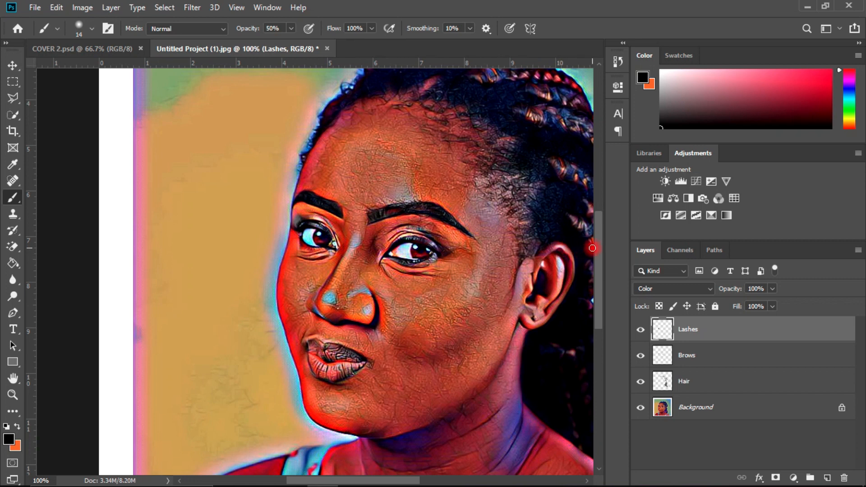
mouse_move(599, 253)
left_mouse_down()
mouse_move(604, 224)
mouse_move(590, 287)
left_mouse_up()
left_click_drag(345, 478, 381, 473)
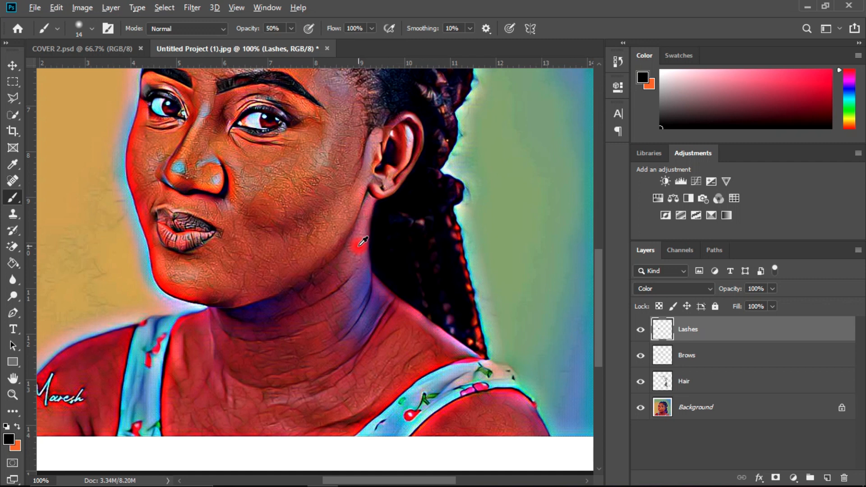
left_click(363, 242, "alt")
left_click_drag(363, 241, 362, 243)
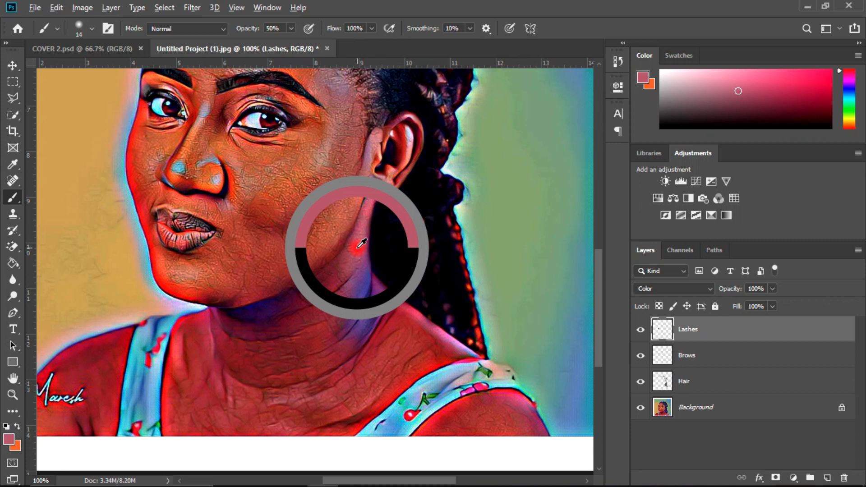
left_click_drag(361, 243, 360, 244)
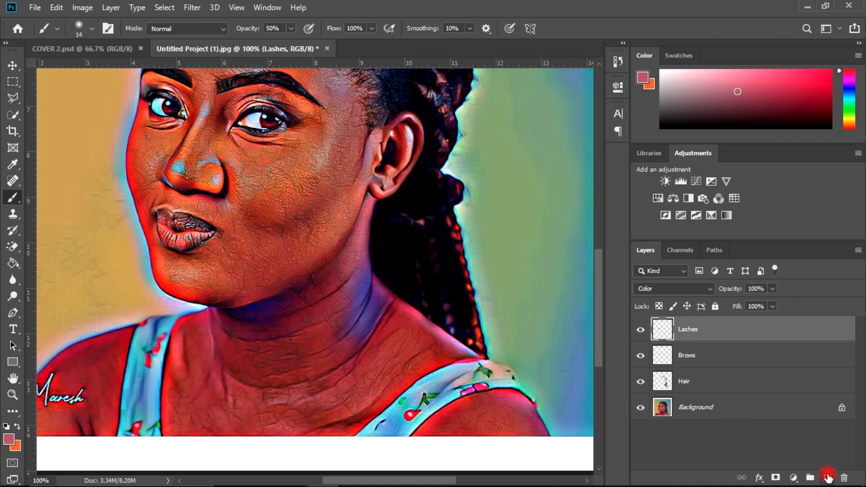
Step: Add a new layer above Lashes and name it Neck
left_click(827, 476)
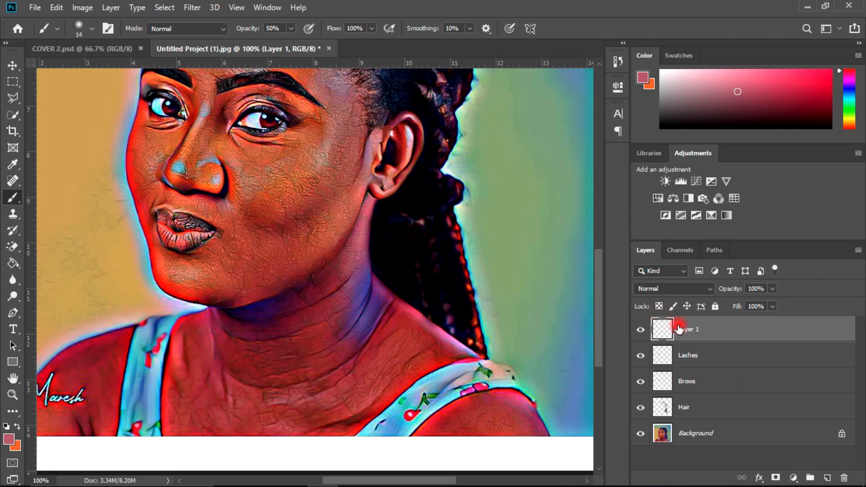
double_click(683, 333)
type("Neck")
key("Return")
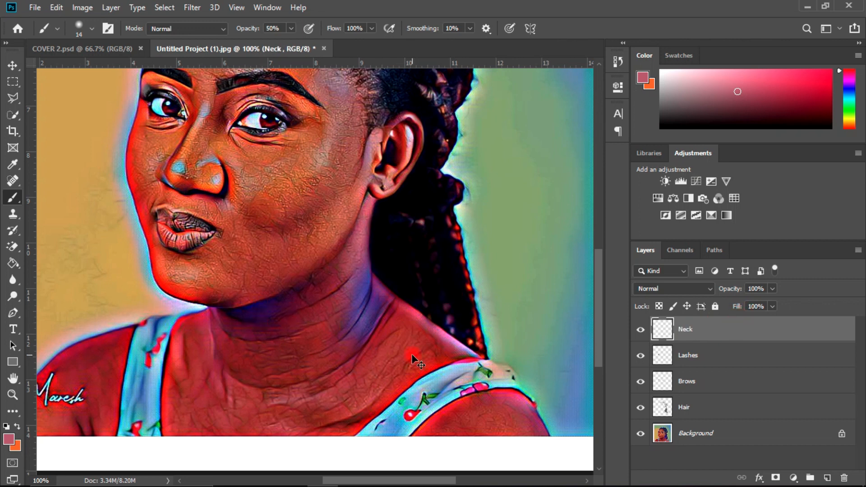
Step: Enlarge the brush to 45 px, paint the sampled skin tone over the blue patches below the ear, and reduce the brush to 35 px
scroll(411, 359, "up", 1)
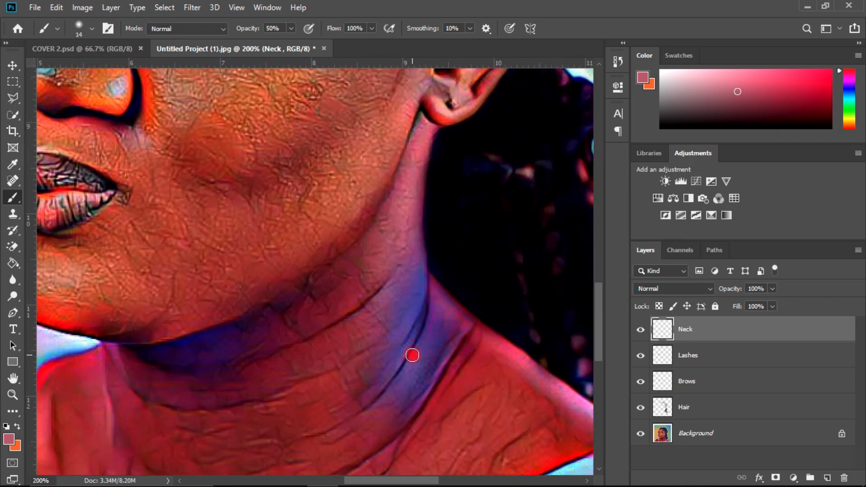
key("bracketright")
key("bracketright")
key("bracketright")
key("bracketright")
key("bracketright")
key("bracketright")
mouse_move(399, 310)
left_mouse_down()
mouse_move(423, 262)
mouse_move(415, 280)
mouse_move(421, 308)
mouse_move(402, 263)
mouse_move(394, 326)
mouse_move(373, 380)
mouse_move(414, 358)
mouse_move(418, 344)
left_mouse_up()
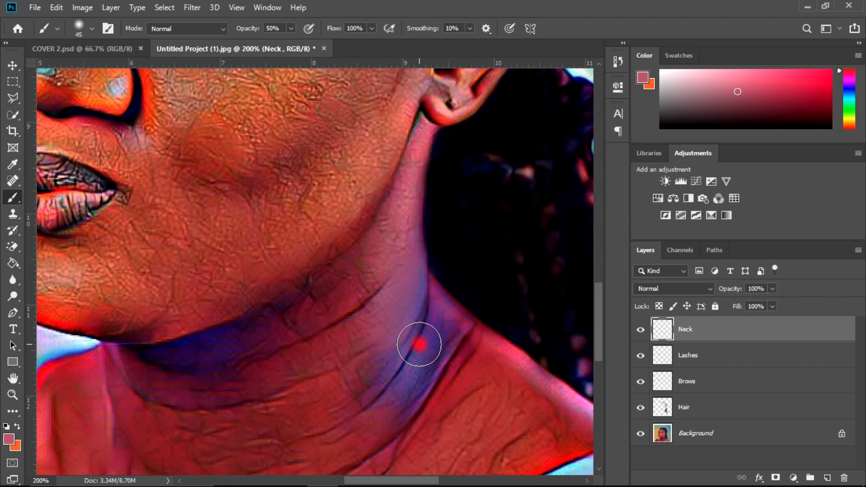
mouse_move(419, 344)
left_mouse_down()
mouse_move(427, 327)
mouse_move(419, 338)
mouse_move(427, 346)
mouse_move(427, 333)
mouse_move(390, 378)
mouse_move(416, 366)
mouse_move(433, 343)
mouse_move(424, 315)
mouse_move(406, 318)
mouse_move(458, 313)
mouse_move(420, 314)
mouse_move(415, 304)
mouse_move(423, 304)
mouse_move(399, 362)
mouse_move(363, 410)
mouse_move(422, 388)
mouse_move(400, 414)
mouse_move(332, 346)
mouse_move(362, 301)
mouse_move(304, 274)
mouse_move(205, 349)
mouse_move(406, 339)
mouse_move(443, 326)
mouse_move(441, 317)
mouse_move(443, 358)
mouse_move(410, 275)
mouse_move(393, 333)
mouse_move(401, 282)
left_mouse_up()
key("bracketleft")
key("bracketleft")
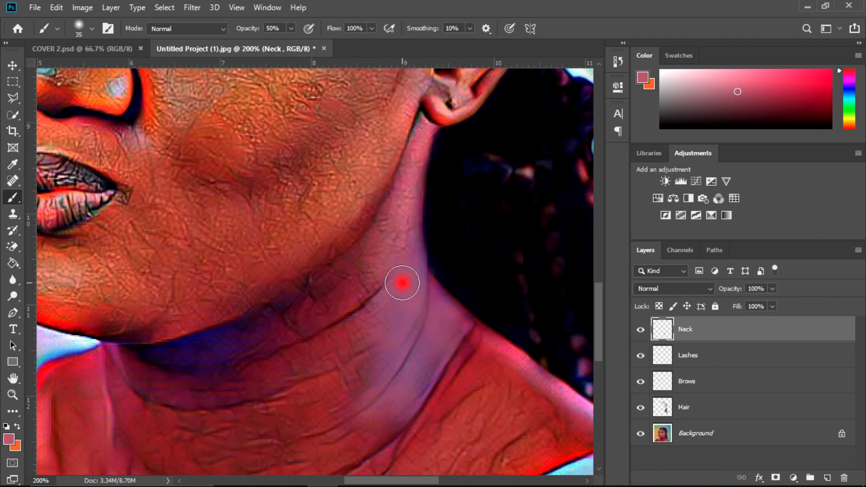
Step: Paint the sampled skin tone over the blue shadow on the neck beneath the chin with the 35 px brush
mouse_move(598, 343)
left_mouse_down()
mouse_move(596, 353)
mouse_move(601, 331)
mouse_move(596, 350)
left_mouse_up()
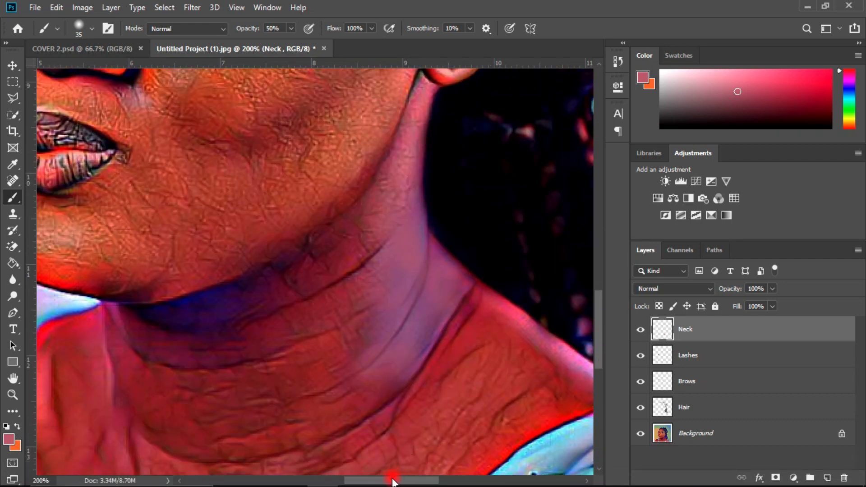
left_click_drag(393, 479, 366, 479)
mouse_move(403, 323)
left_mouse_down()
mouse_move(369, 320)
mouse_move(448, 270)
mouse_move(372, 327)
mouse_move(350, 325)
mouse_move(388, 313)
mouse_move(350, 320)
mouse_move(375, 327)
mouse_move(365, 352)
mouse_move(409, 345)
mouse_move(346, 346)
mouse_move(372, 320)
mouse_move(337, 321)
mouse_move(368, 307)
mouse_move(318, 329)
mouse_move(299, 322)
mouse_move(353, 346)
mouse_move(385, 341)
mouse_move(397, 309)
mouse_move(315, 327)
mouse_move(335, 347)
mouse_move(381, 322)
mouse_move(377, 311)
mouse_move(395, 298)
mouse_move(354, 316)
mouse_move(500, 260)
mouse_move(436, 295)
mouse_move(573, 320)
mouse_move(466, 338)
mouse_move(411, 436)
mouse_move(412, 455)
mouse_move(392, 482)
left_mouse_up()
Step: Set the Neck layer's blend mode to Color
key("ctrl+minus")
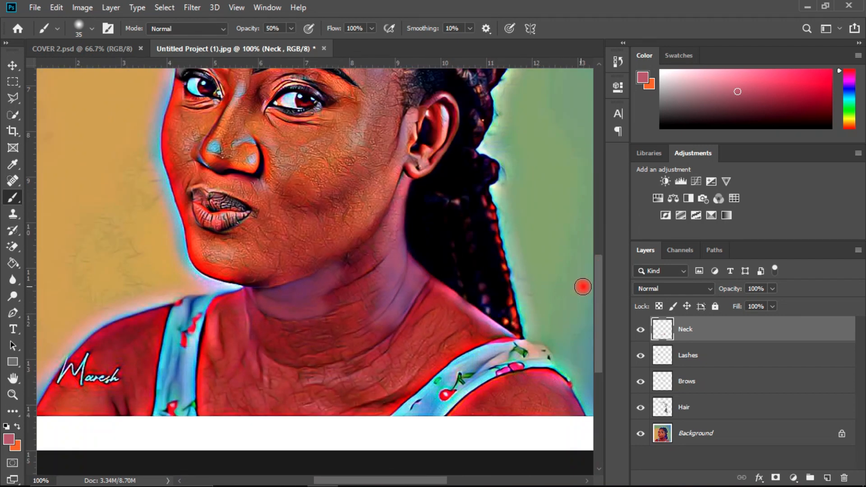
left_click_drag(600, 291, 600, 277)
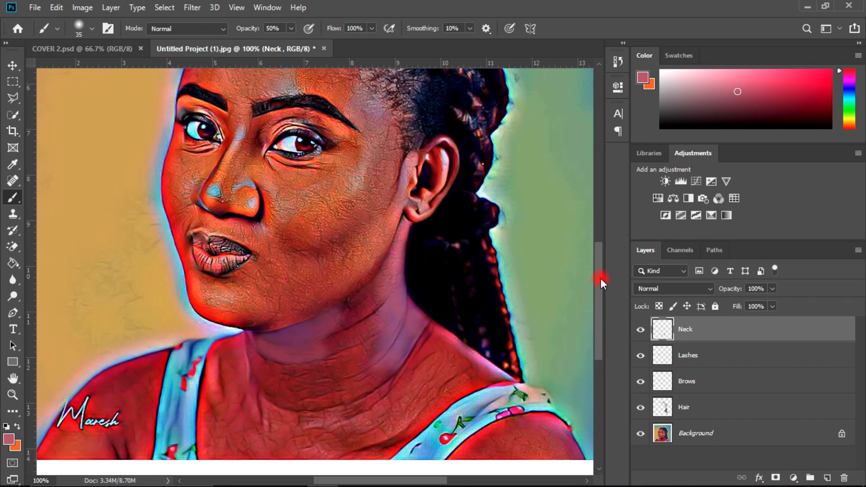
left_click(664, 288)
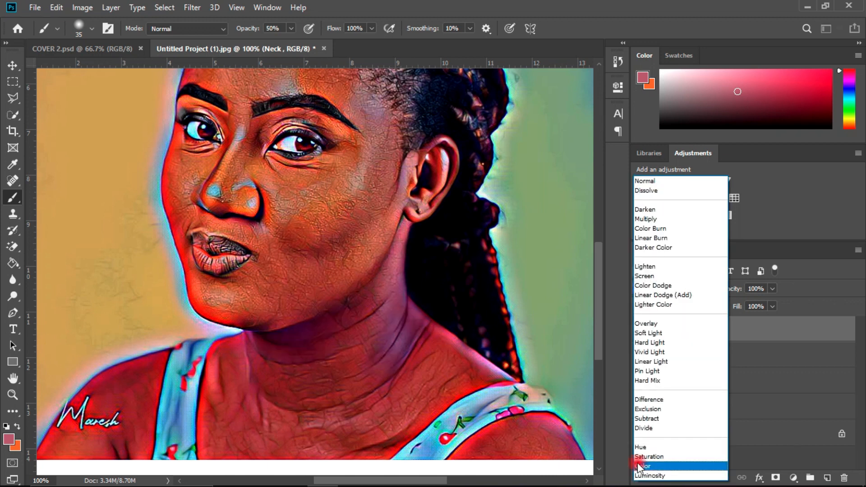
left_click(640, 467)
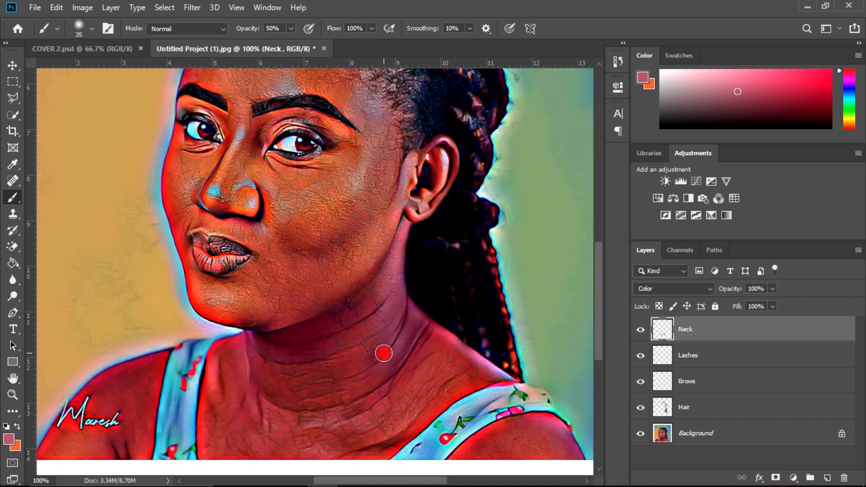
Step: Examine the recoloured neck in the whole portrait and the skin texture of the cheek close up
key("ctrl+minus")
key("ctrl+minus")
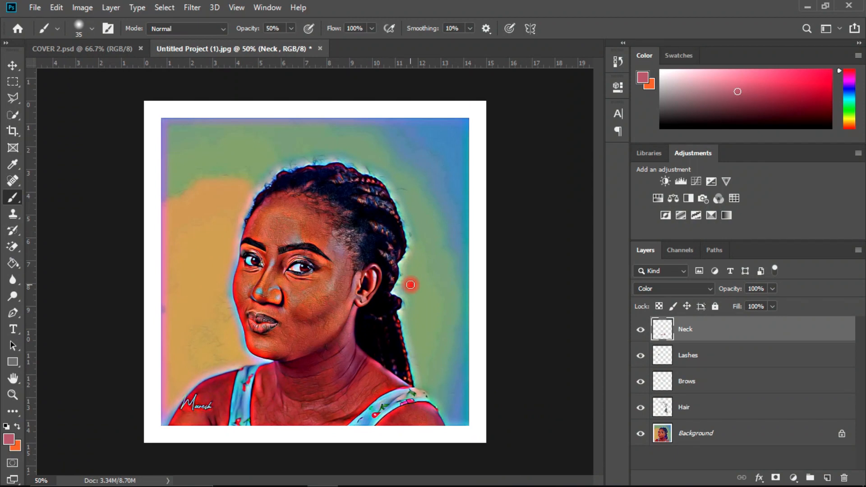
key("ctrl+plus")
key("ctrl+minus")
key("ctrl+plus")
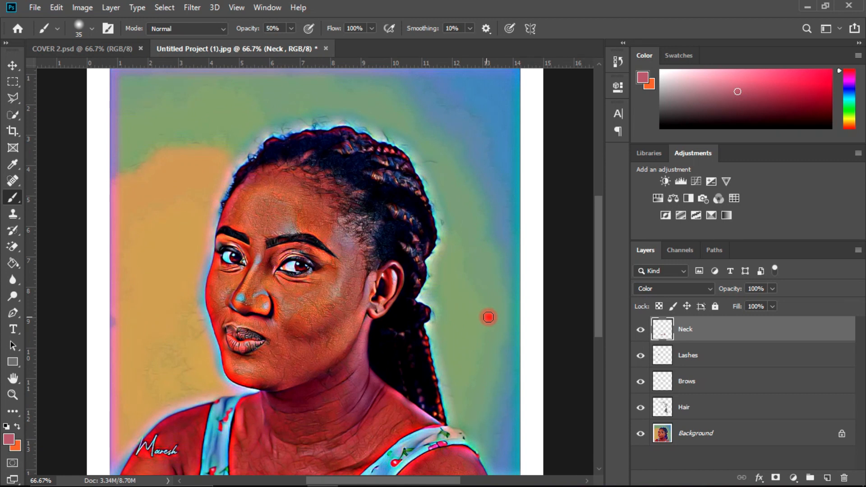
left_click_drag(599, 264, 600, 271)
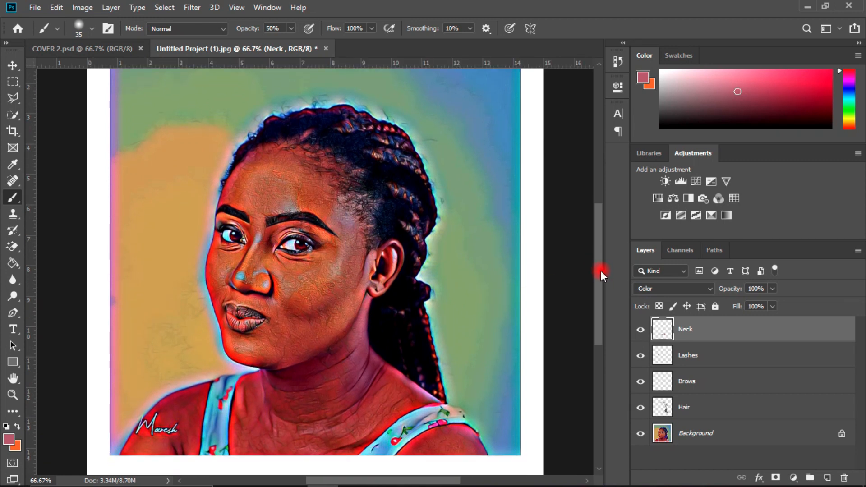
left_click_drag(600, 270, 601, 274)
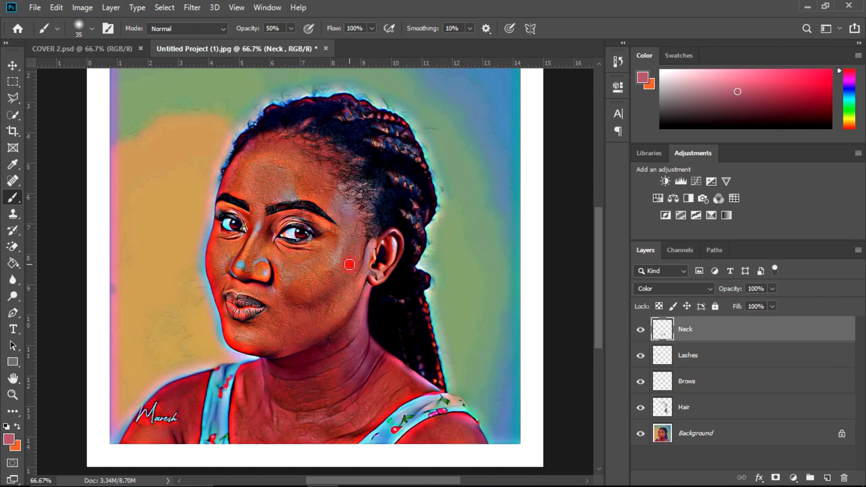
scroll(301, 295, "up", 2)
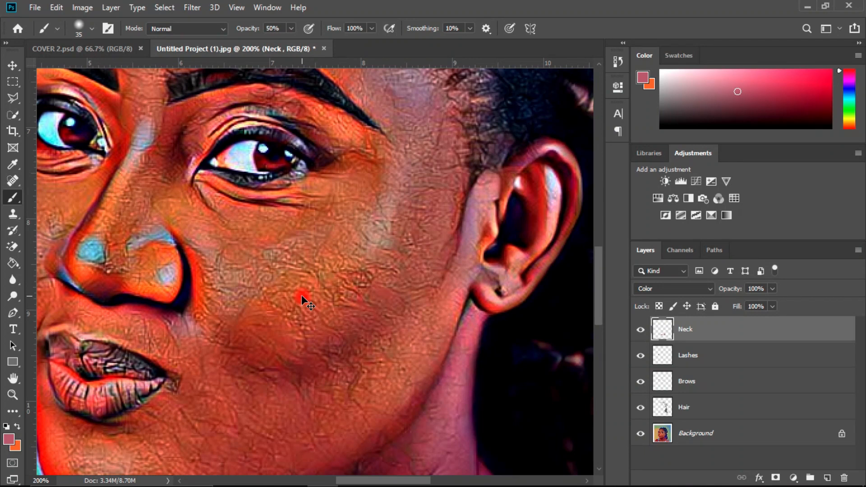
scroll(301, 296, "down", 2)
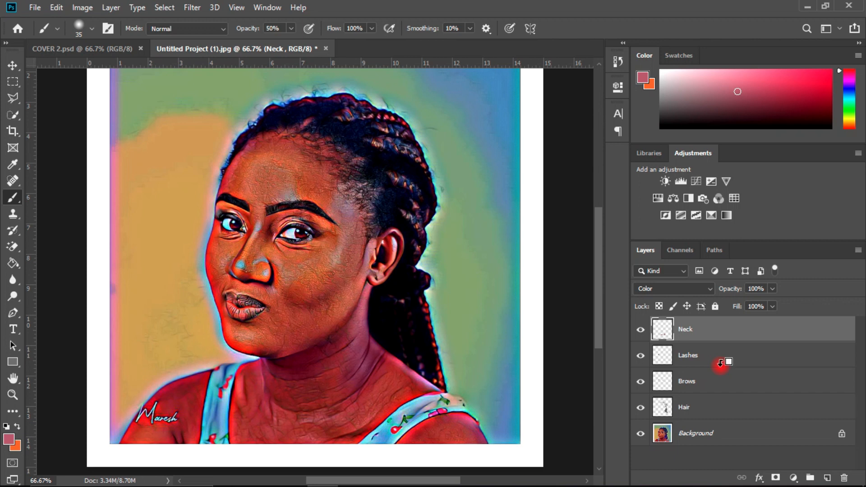
Step: Stamp all visible layers into a new merged layer at the top of the stack, and unlock the Background layer
key("ctrl+shift+alt+e")
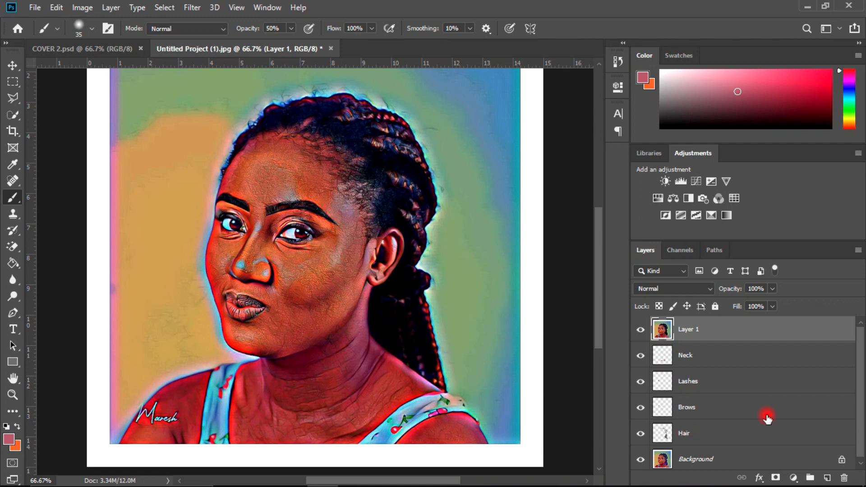
left_click(684, 355)
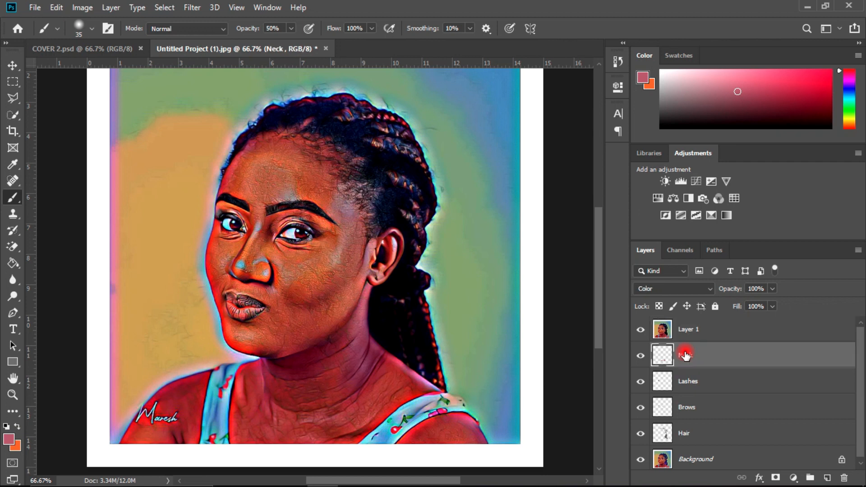
left_click(699, 383, "shift")
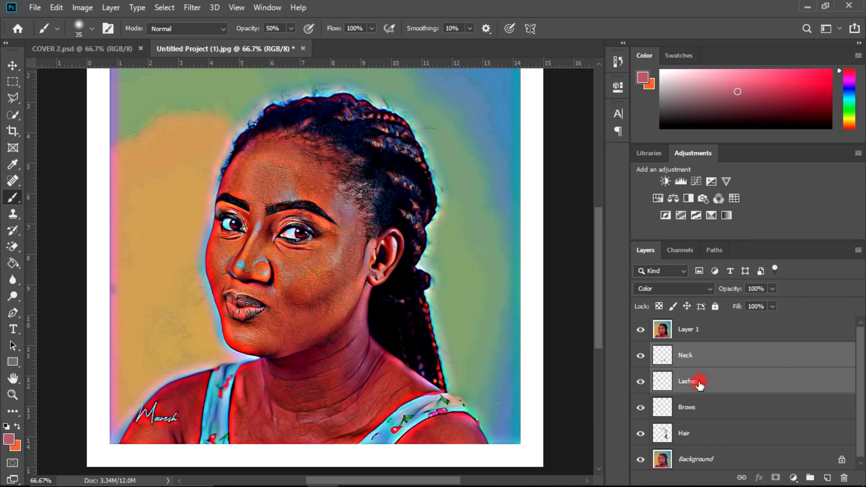
left_click(686, 407, "shift")
left_click(687, 433, "shift")
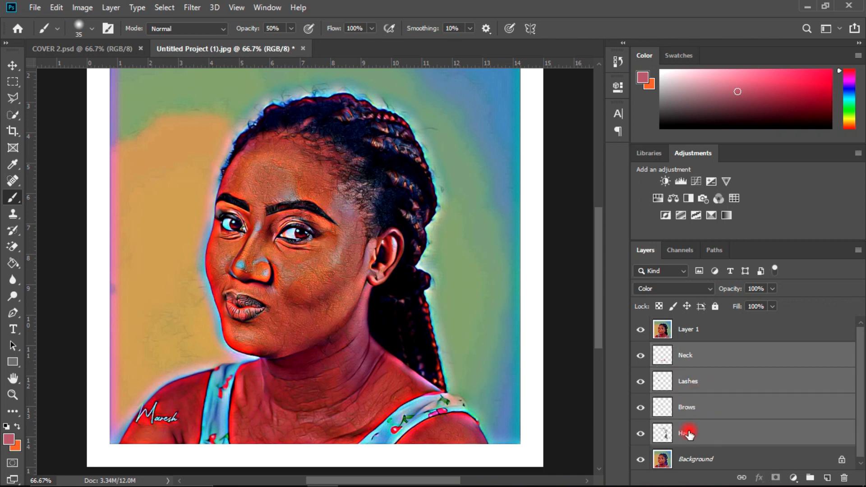
left_click(702, 459, "shift")
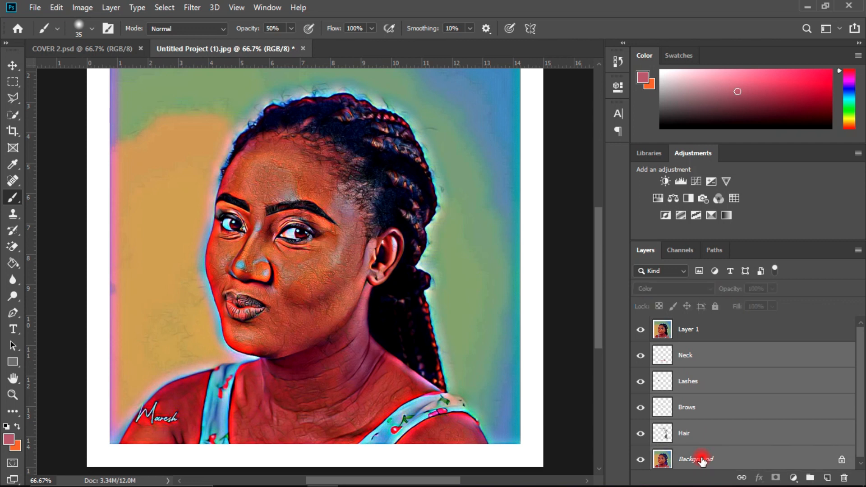
left_click(841, 460)
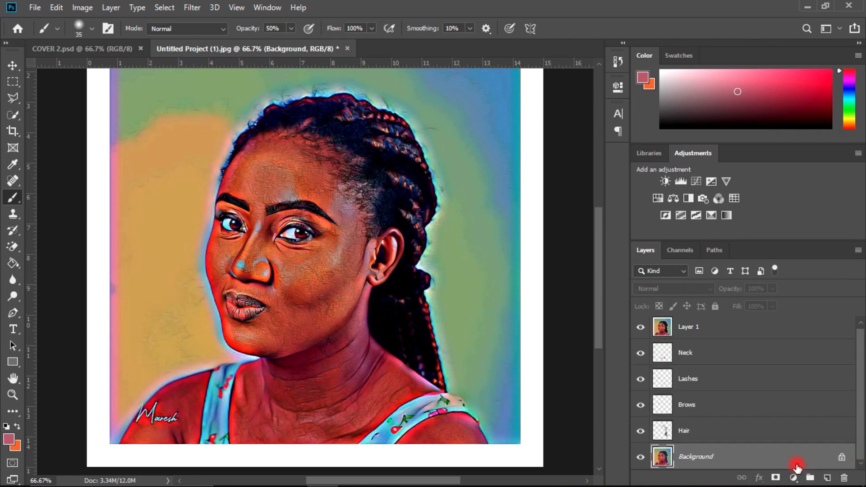
left_click(842, 459)
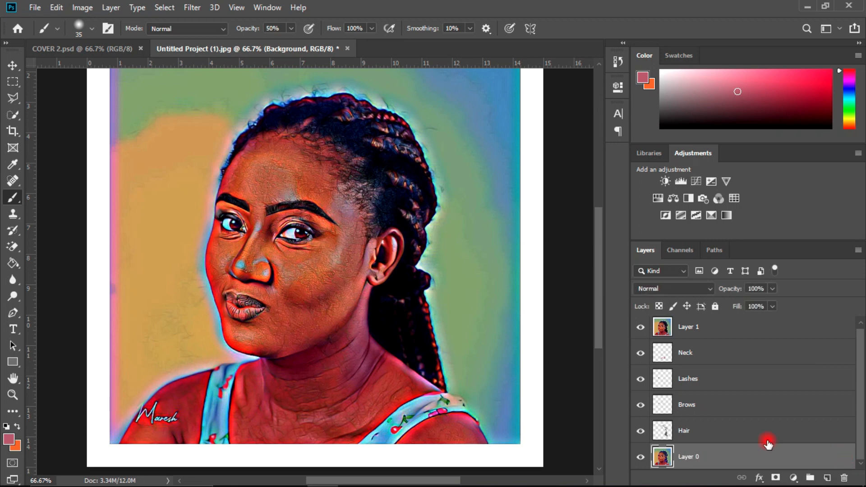
Step: Group the Neck, Lashes, Brows and Hair layers with the unlocked base portrait layer, and hide the group
left_click(712, 353)
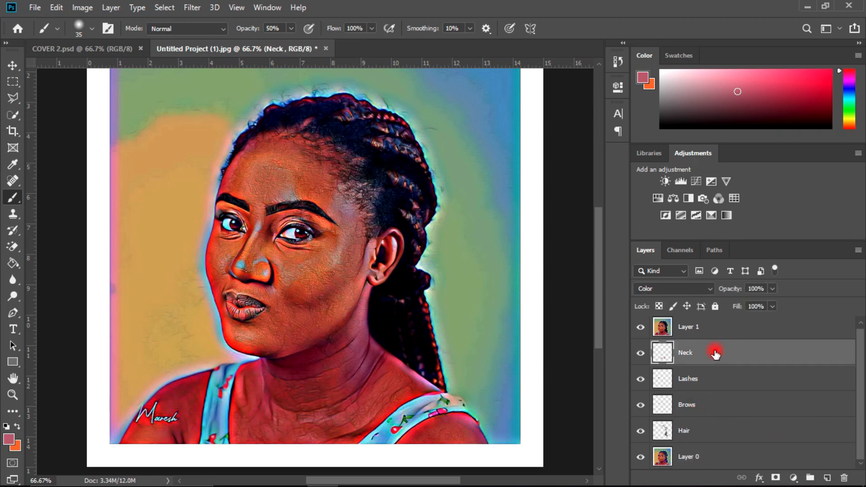
left_click(688, 385, "ctrl")
left_click(689, 408, "ctrl")
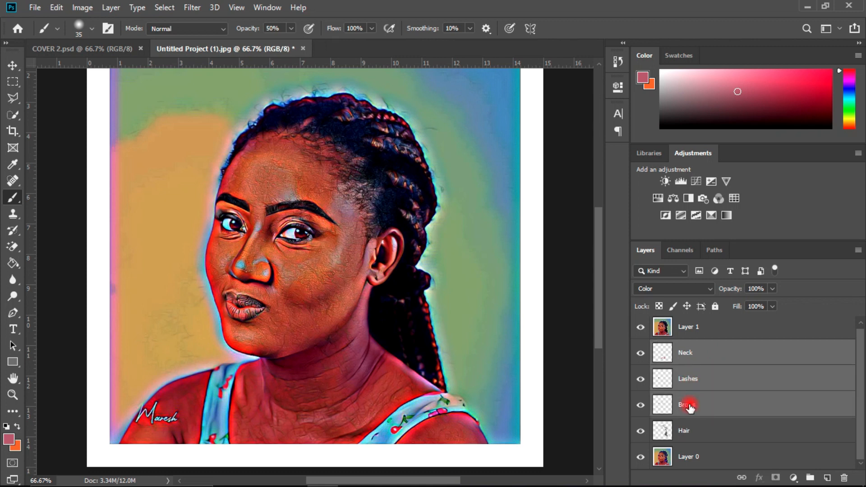
left_click(687, 435, "ctrl")
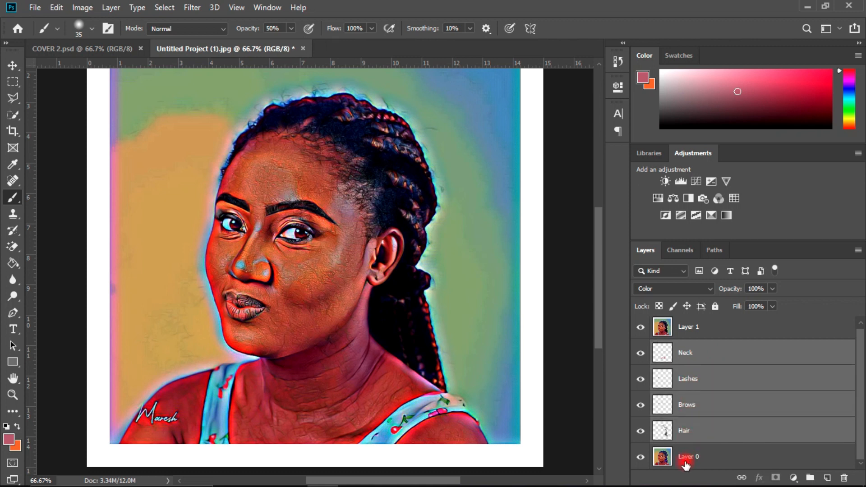
left_click(685, 463, "ctrl")
key("ctrl+g")
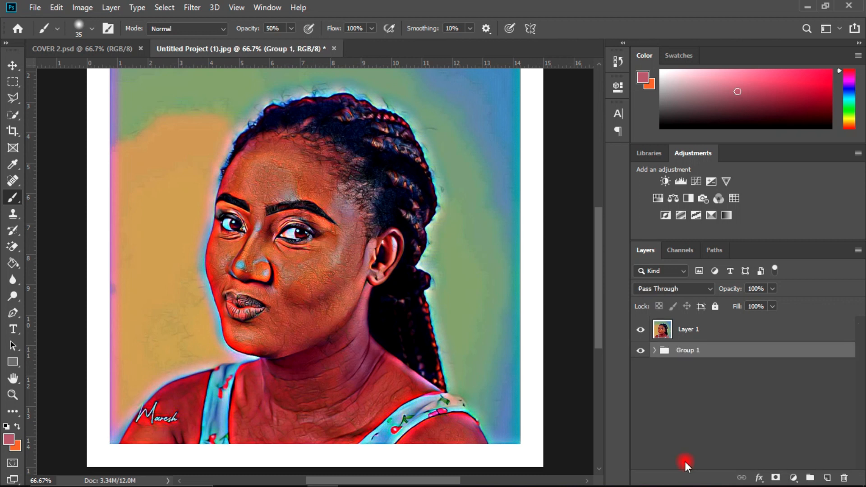
left_click(640, 351)
left_click(640, 351)
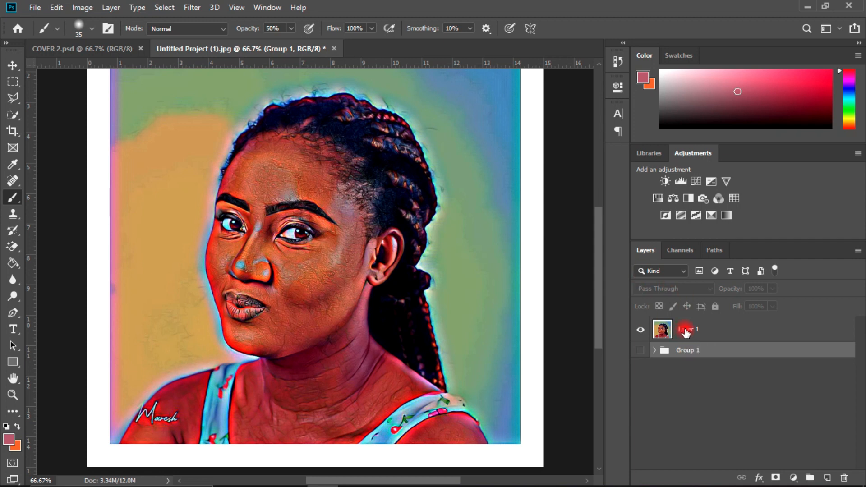
Step: Convert the merged portrait layer, Layer 1, to a smart object
left_click(685, 333)
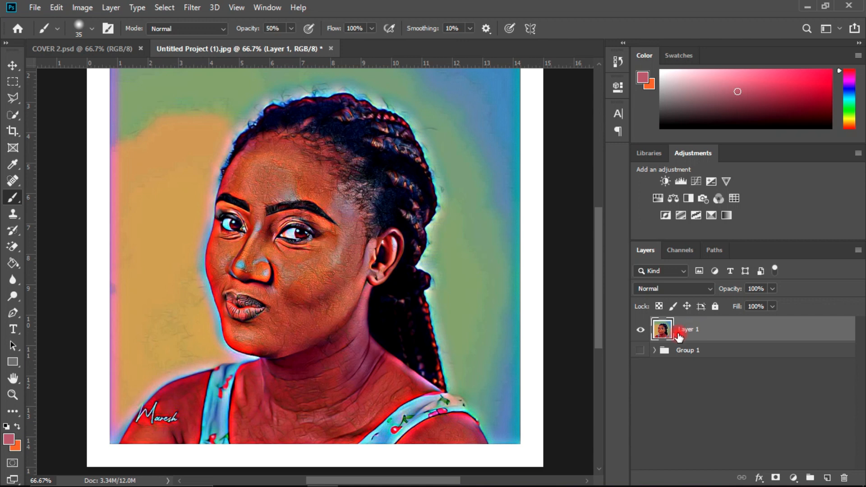
right_click(678, 334)
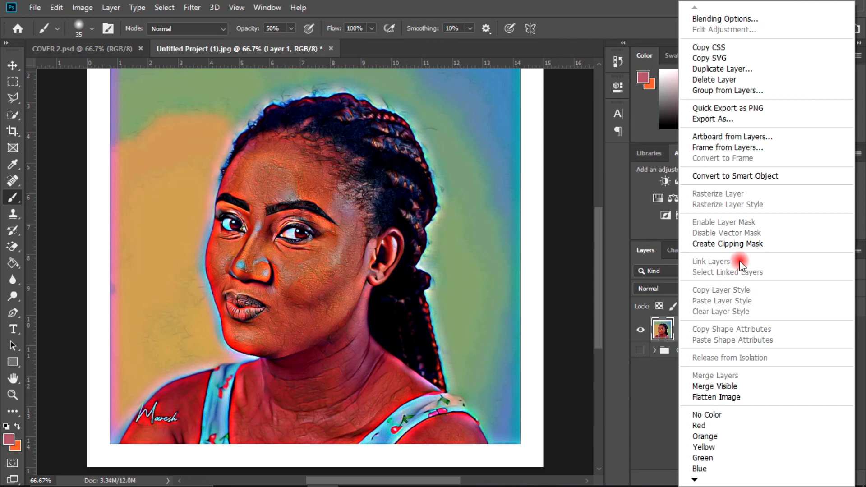
left_click(739, 176)
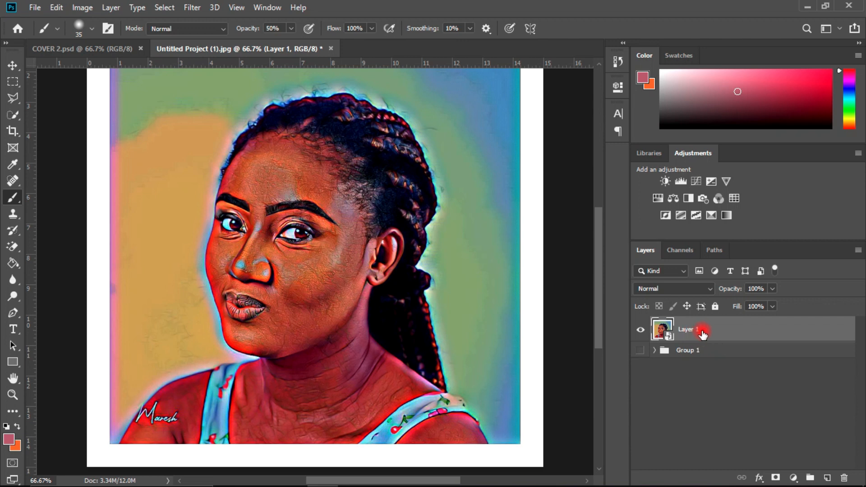
Step: Duplicate the Layer 1 smart object twice
right_click(700, 331)
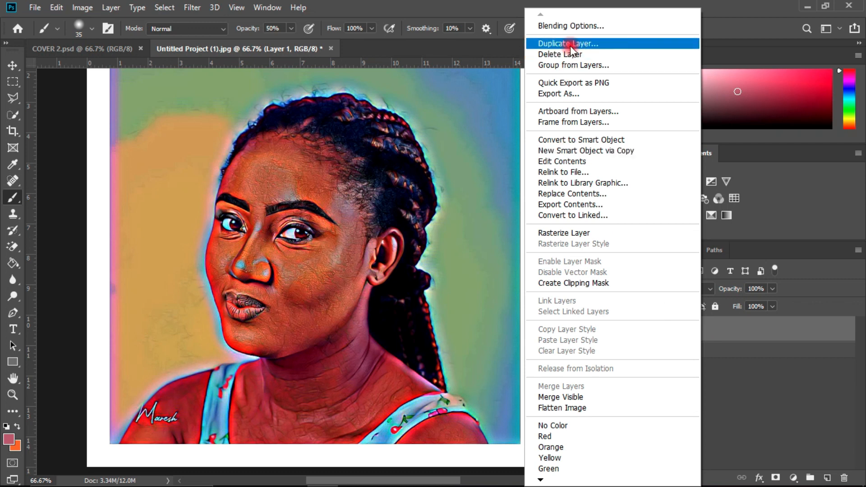
left_click(798, 440)
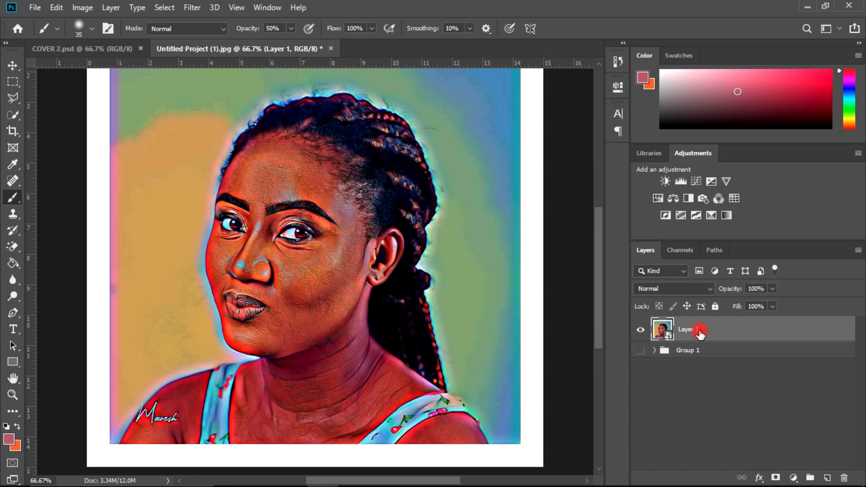
key("ctrl+j")
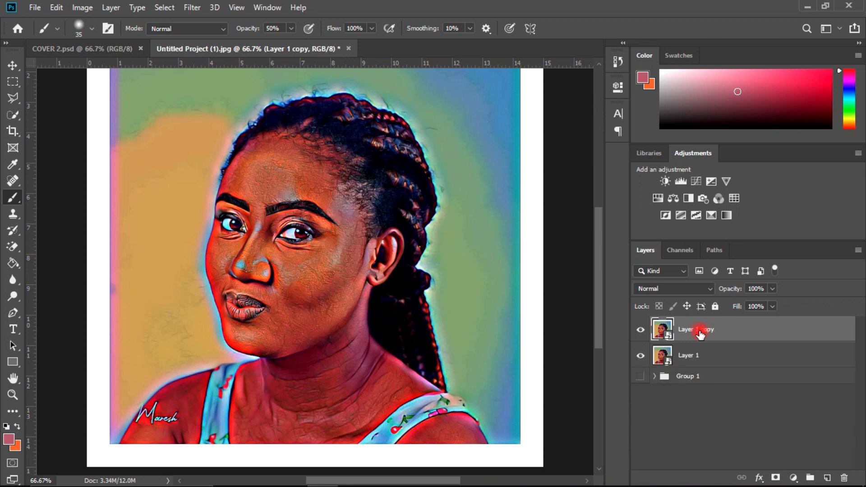
key("ctrl+j")
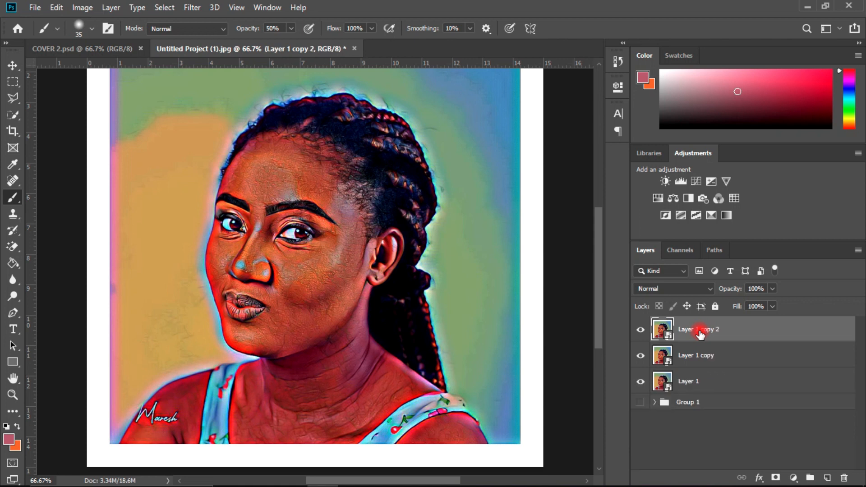
Step: Hide the upper copy of the portrait and apply a Gaussian Blur with a radius of 6.5 pixels to the lower copy
left_click(641, 333)
left_click(681, 356)
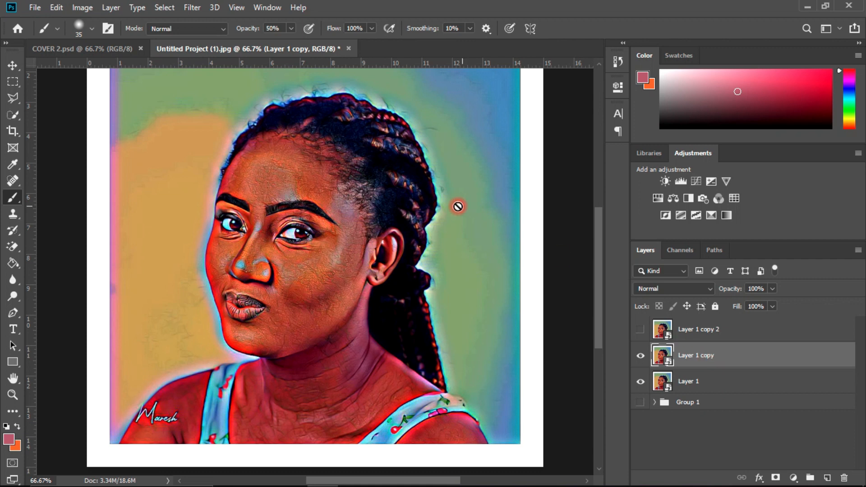
left_click(192, 9)
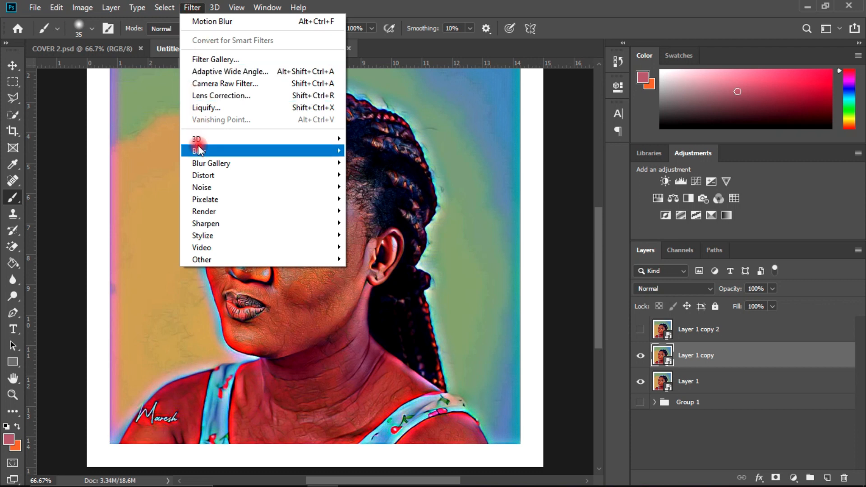
mouse_move(199, 150)
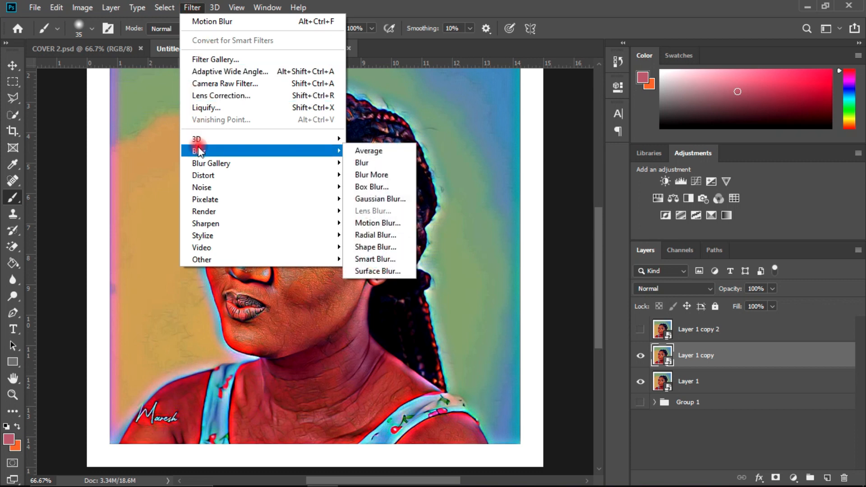
left_click(375, 199)
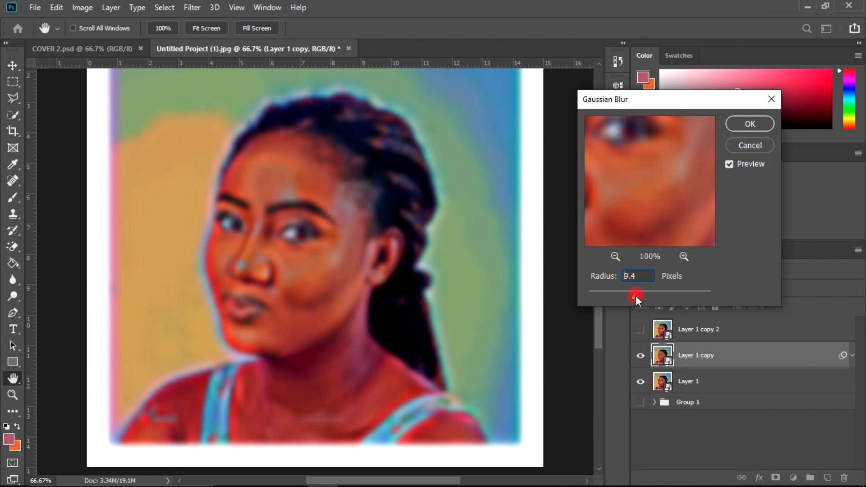
left_click_drag(635, 297, 638, 297)
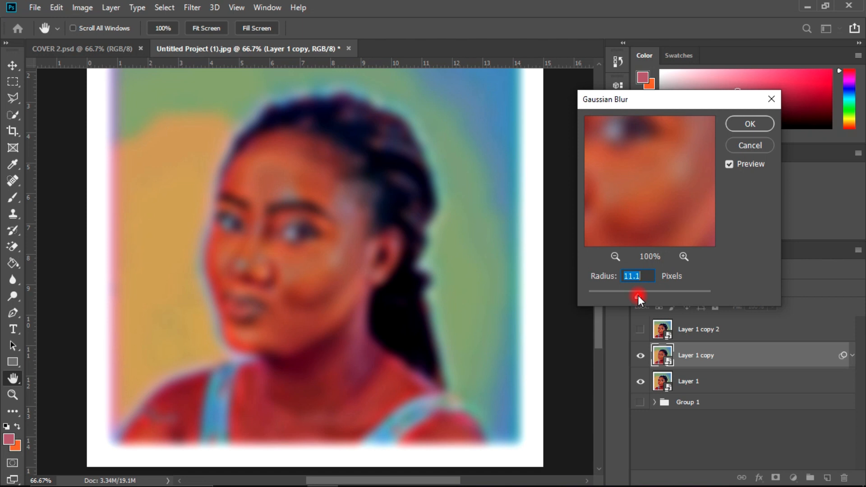
left_click_drag(633, 296, 629, 296)
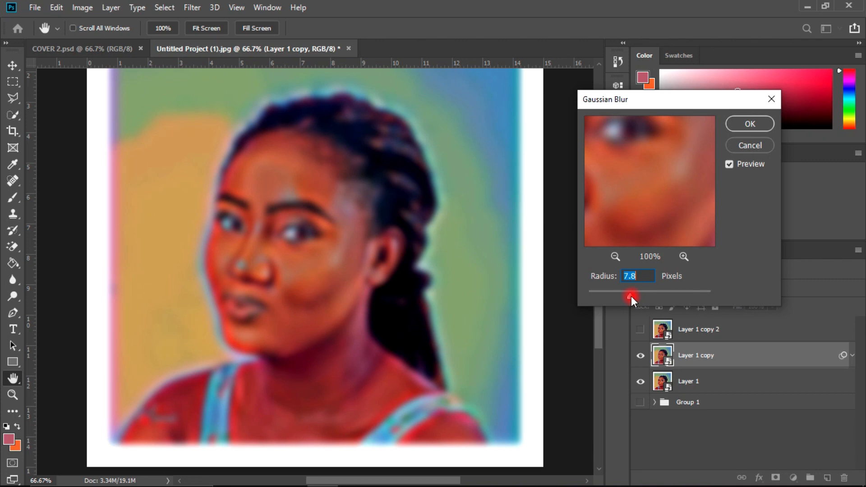
left_click_drag(631, 296, 629, 296)
left_click(626, 276)
type("6.5")
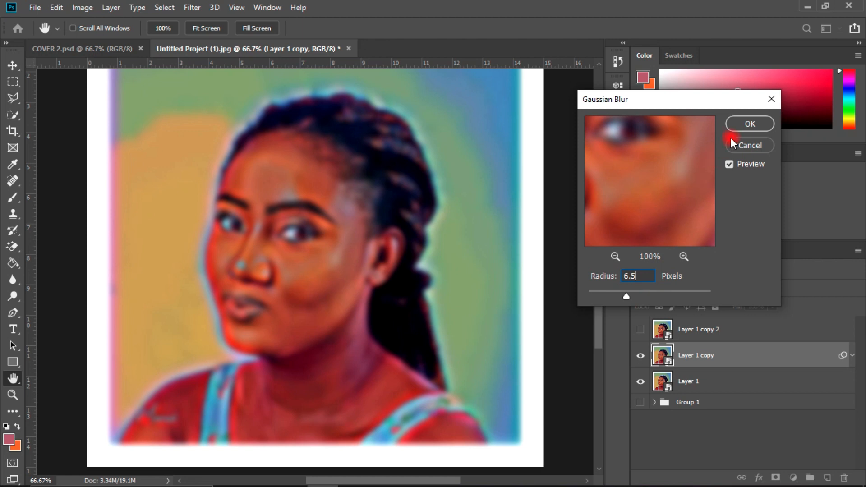
left_click(740, 122)
key("b")
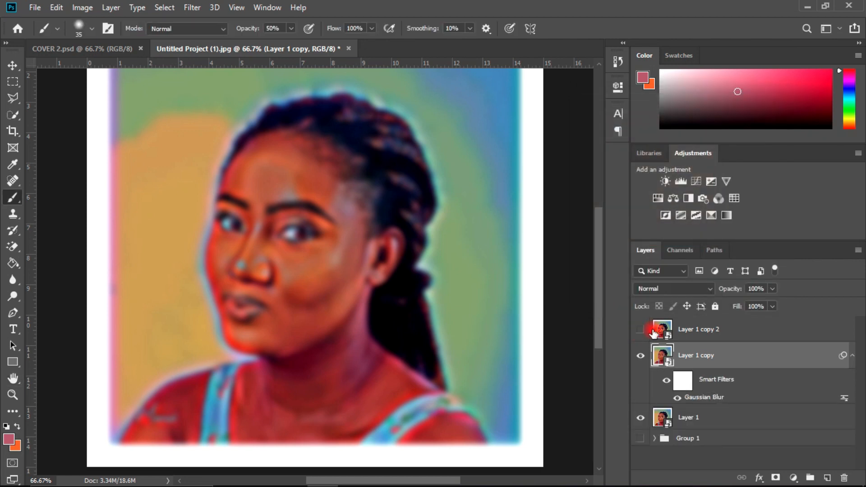
Step: Show the topmost portrait copy and apply a High Pass filter with a radius of 0.6 pixels to it
left_click(699, 330)
left_click(640, 330)
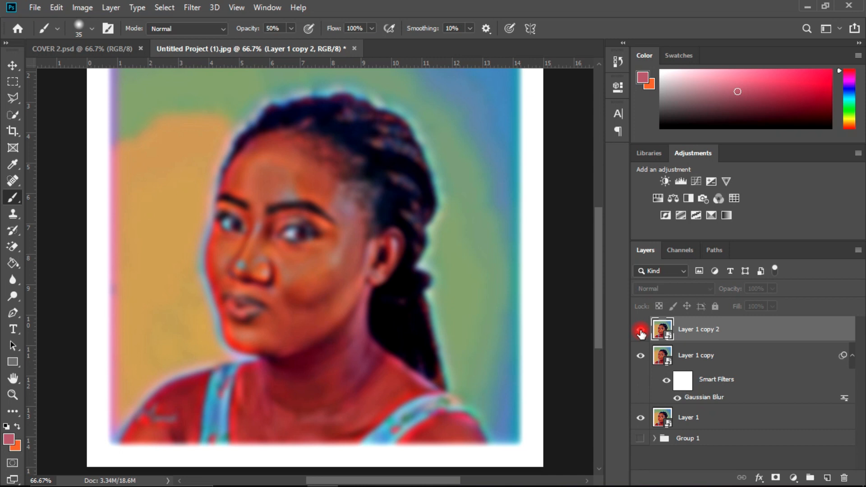
left_click(193, 7)
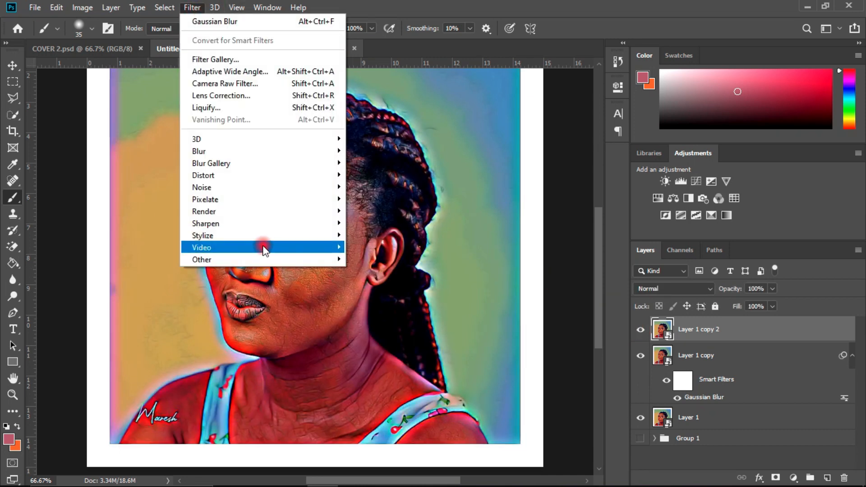
mouse_move(247, 257)
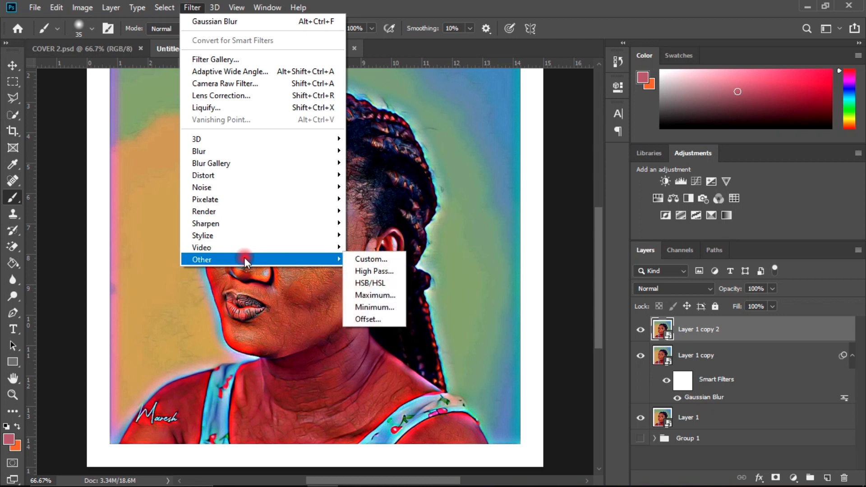
left_click(365, 270)
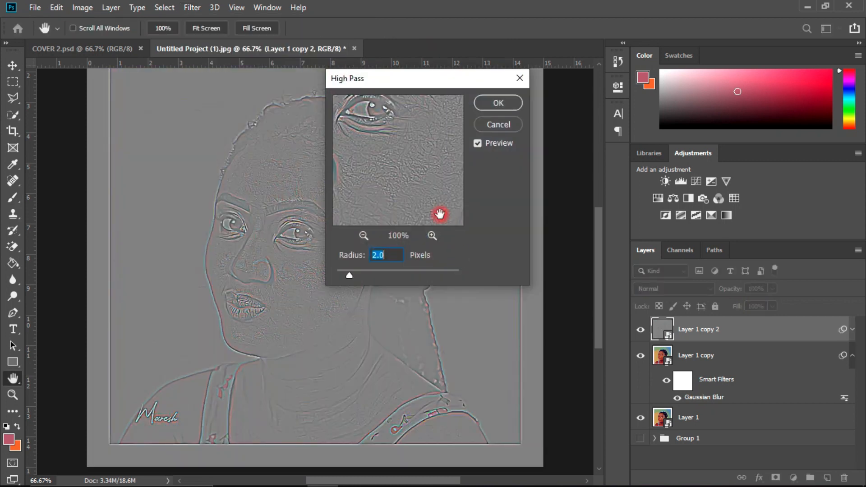
left_click_drag(400, 79, 593, 108)
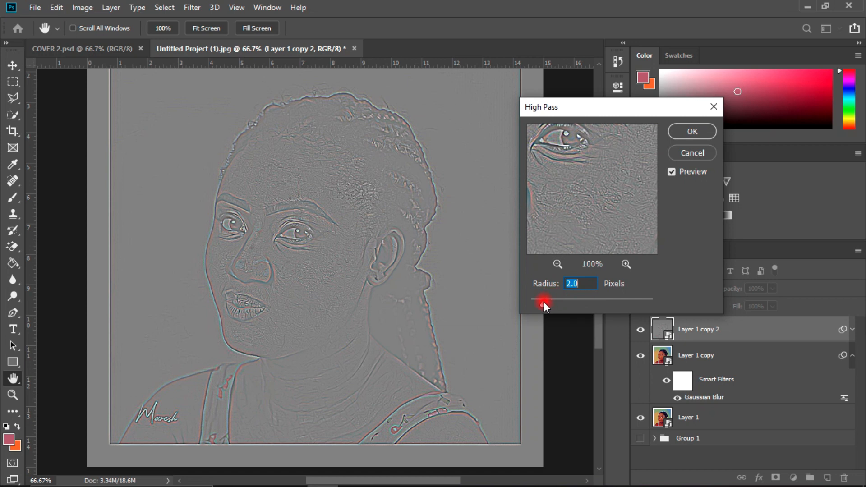
left_click_drag(543, 302, 533, 303)
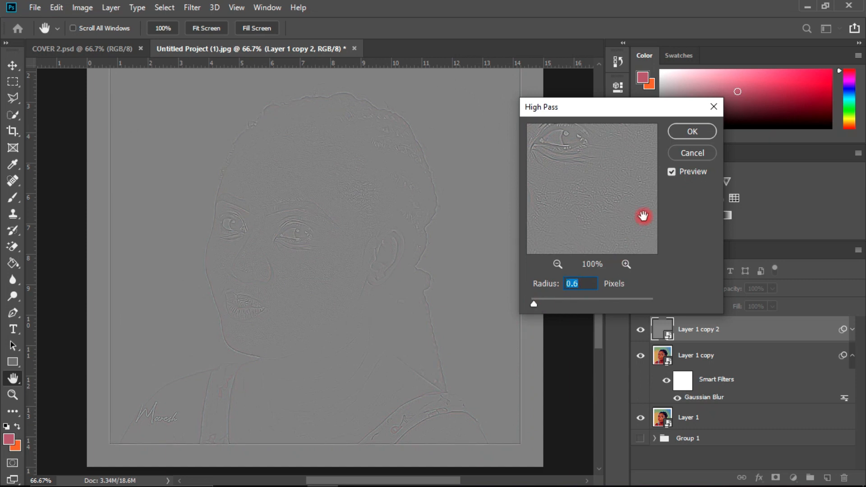
left_click(685, 131)
key("b")
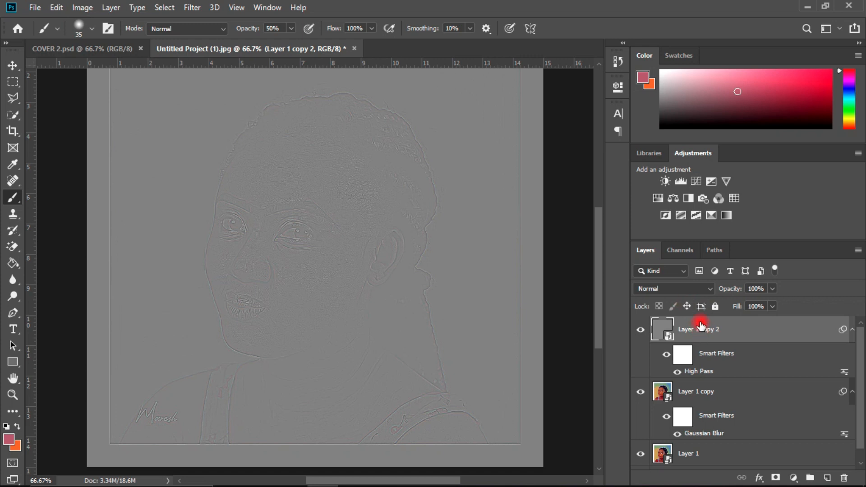
Step: Set the High Pass copy's blend mode to Vivid Light
left_click(689, 290)
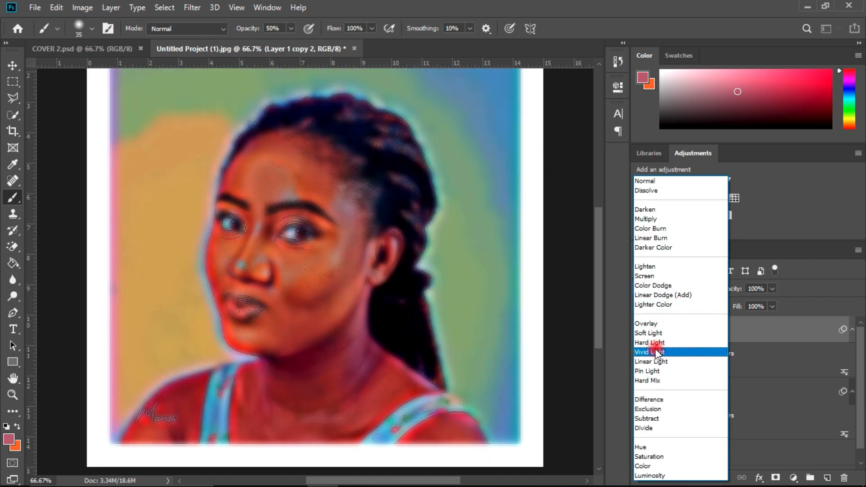
left_click(655, 351)
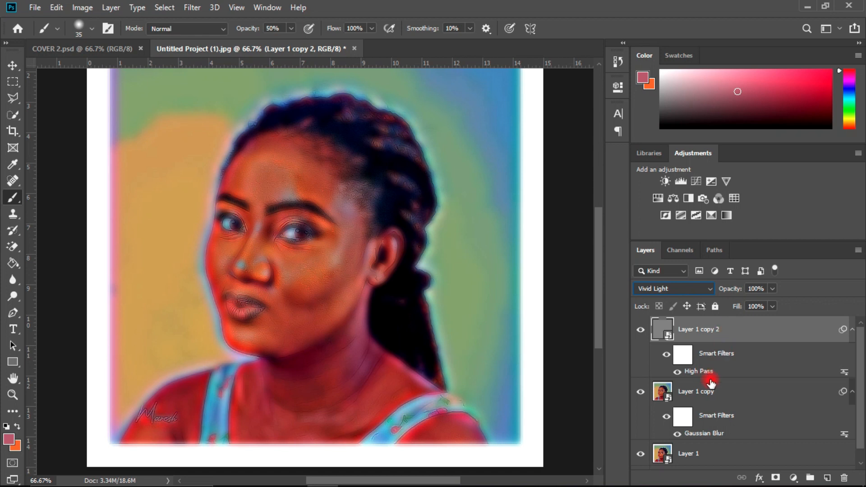
Step: Group the High Pass and Gaussian Blur copies and give the group a solid black layer mask
left_click(711, 396, "shift")
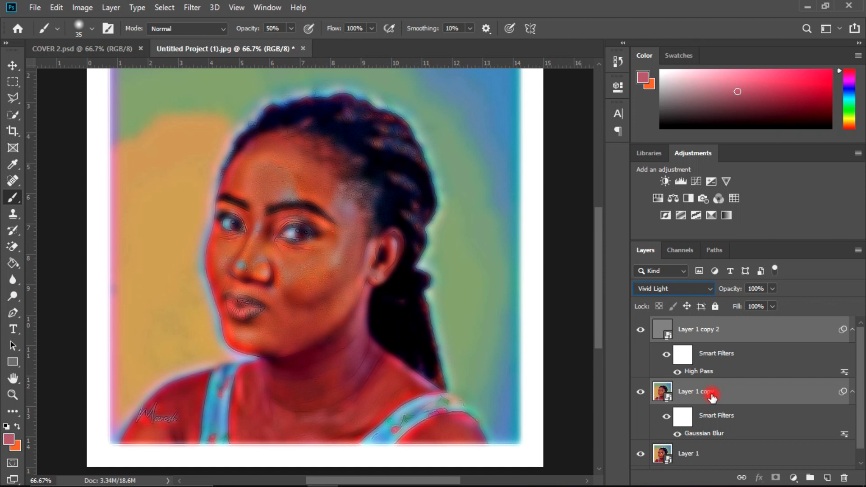
key("ctrl+g")
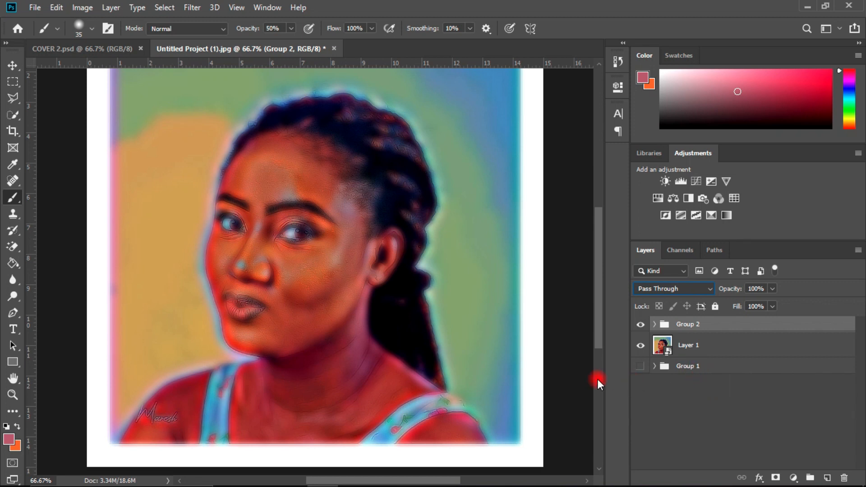
left_click(777, 478, "alt")
left_click(690, 330)
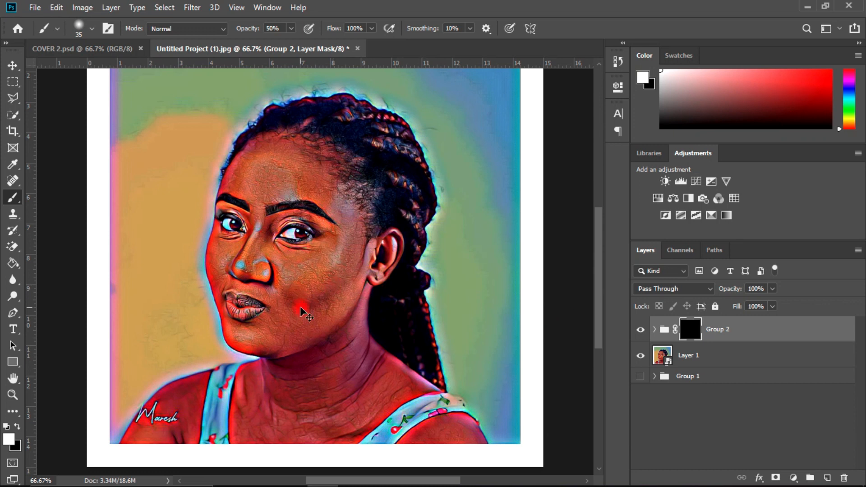
Step: Paint white over the forehead skin on the group's mask with a 50-pixel soft brush at 100% opacity
scroll(301, 311, "up", 1)
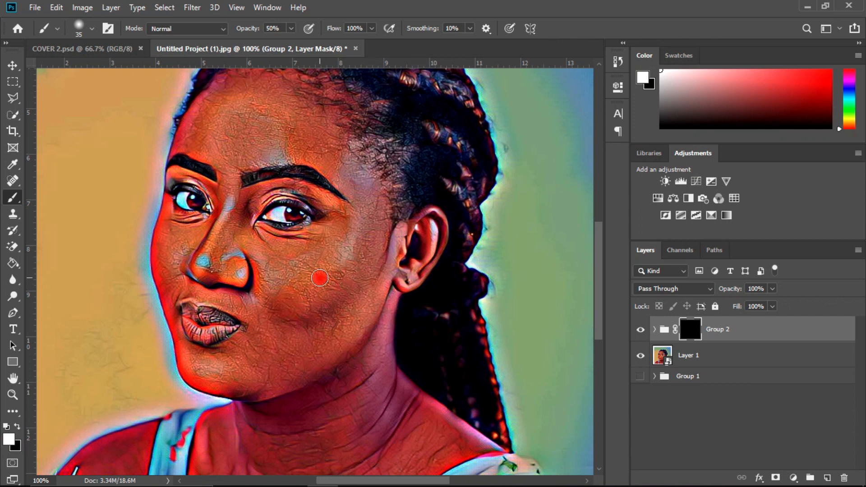
left_click_drag(599, 280, 587, 242)
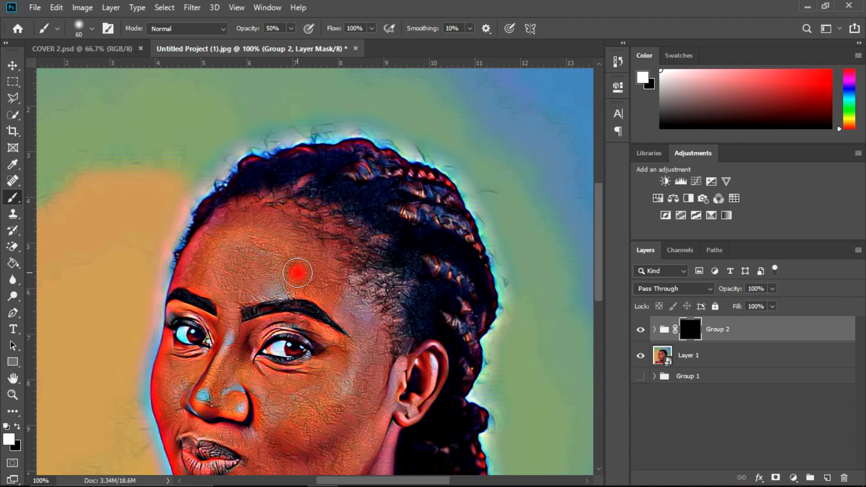
key("ctrl+plus")
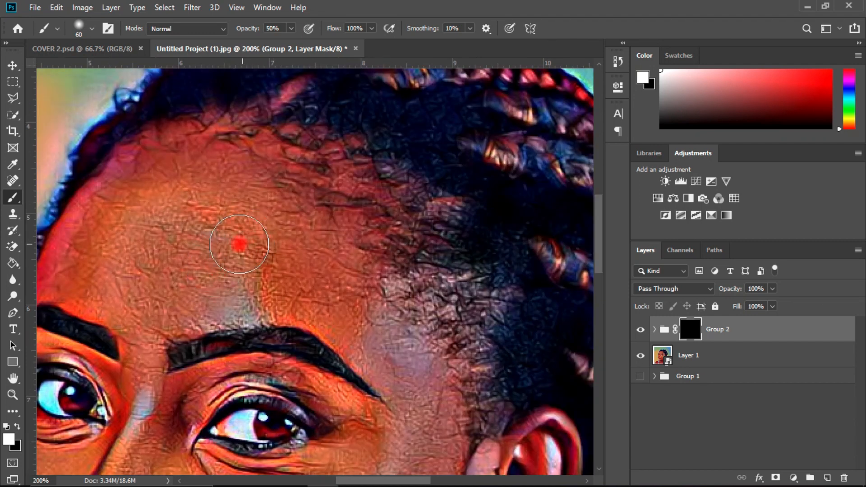
scroll(255, 269, "down", 3)
key("bracketleft")
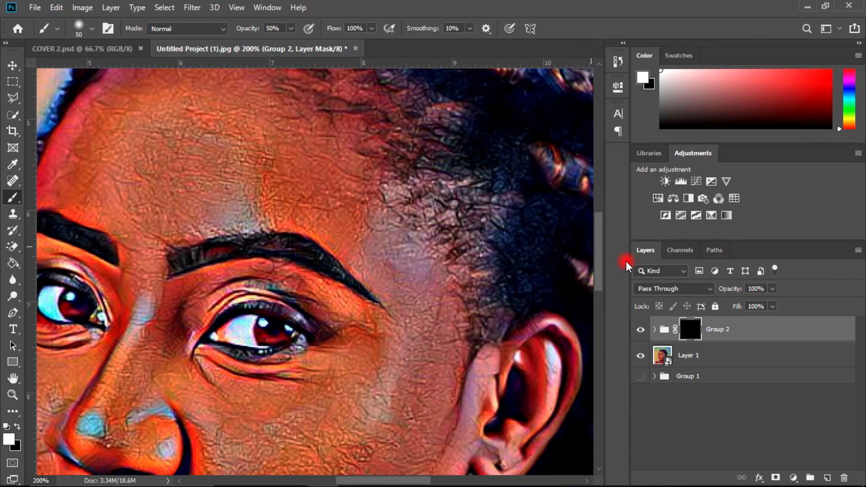
left_click(711, 333)
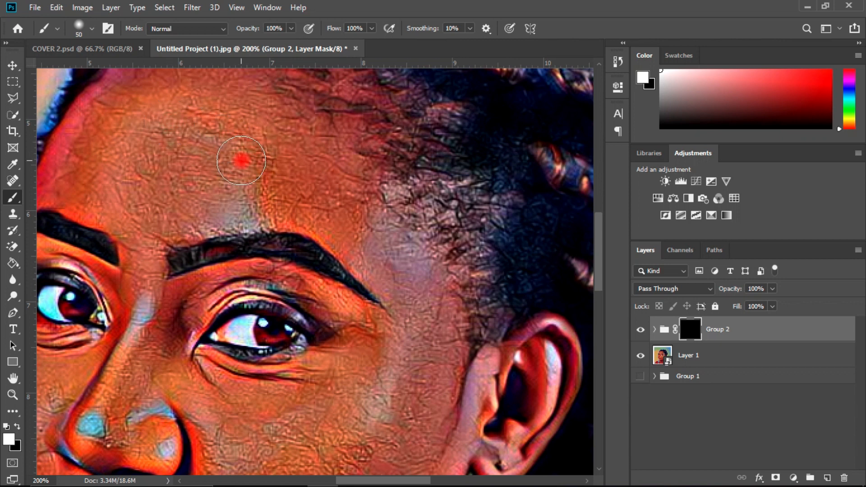
left_click(261, 162)
mouse_move(261, 162)
left_mouse_down()
mouse_move(240, 190)
mouse_move(201, 110)
mouse_move(184, 146)
mouse_move(165, 160)
mouse_move(163, 212)
mouse_move(155, 196)
mouse_move(175, 132)
mouse_move(135, 168)
mouse_move(99, 153)
mouse_move(151, 99)
mouse_move(125, 204)
mouse_move(104, 190)
mouse_move(191, 174)
left_mouse_up()
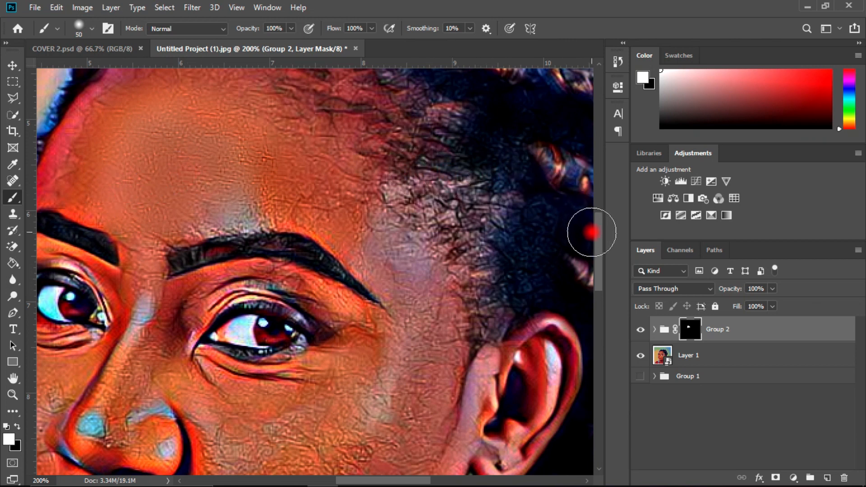
left_click_drag(598, 237, 599, 229)
mouse_move(234, 140)
left_mouse_down()
mouse_move(184, 116)
mouse_move(116, 137)
mouse_move(88, 162)
mouse_move(78, 198)
left_mouse_up()
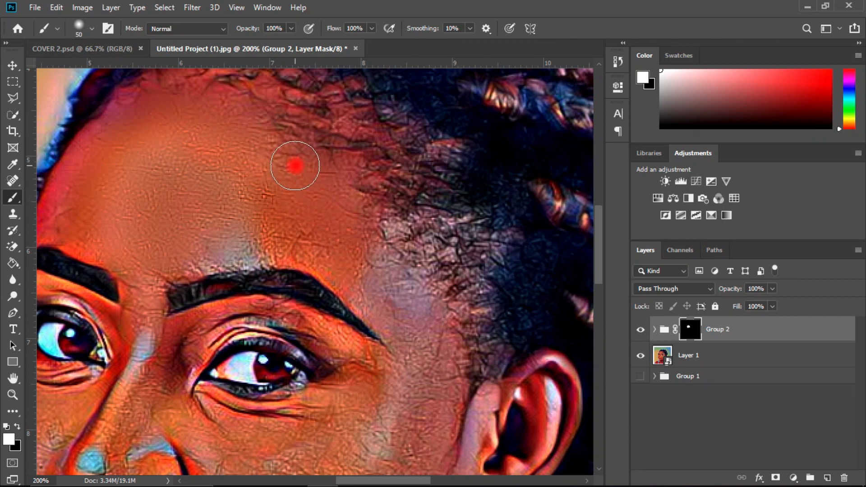
Step: Paint white on the group's mask down the temple beside the eye and over the cheek and jaw
mouse_move(379, 256)
left_mouse_down()
mouse_move(388, 275)
mouse_move(380, 289)
mouse_move(354, 276)
mouse_move(408, 299)
left_mouse_up()
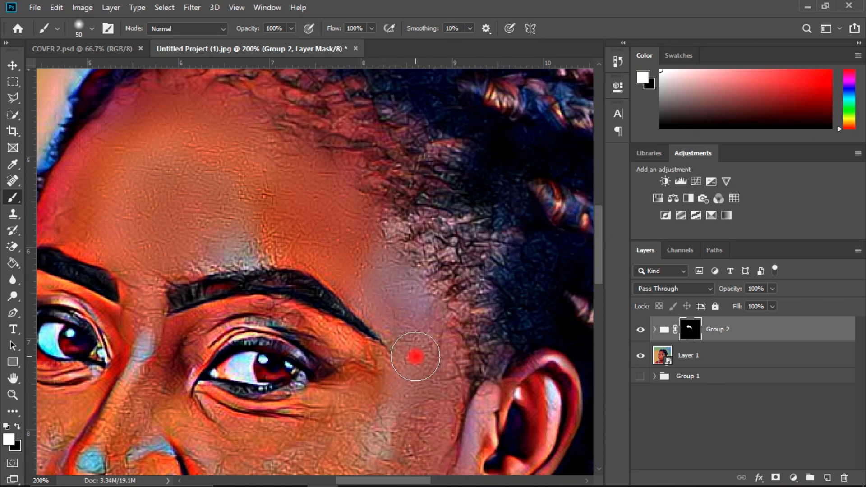
left_click_drag(596, 255, 599, 279)
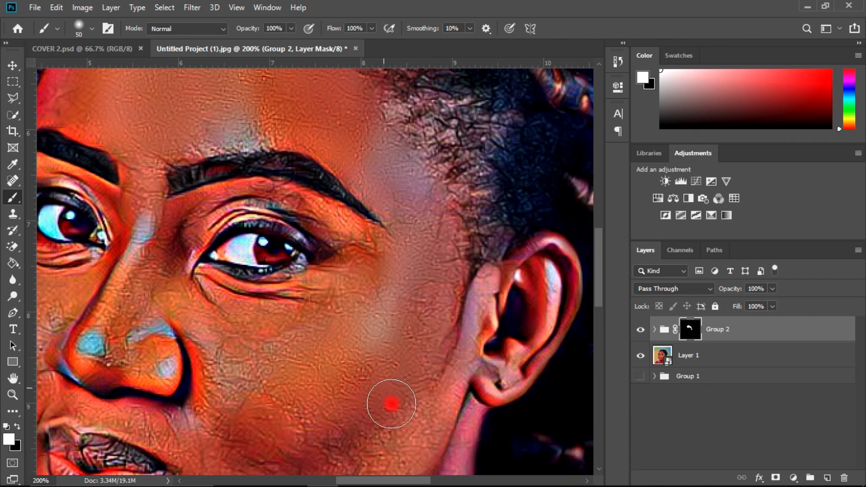
left_click_drag(595, 274, 599, 303)
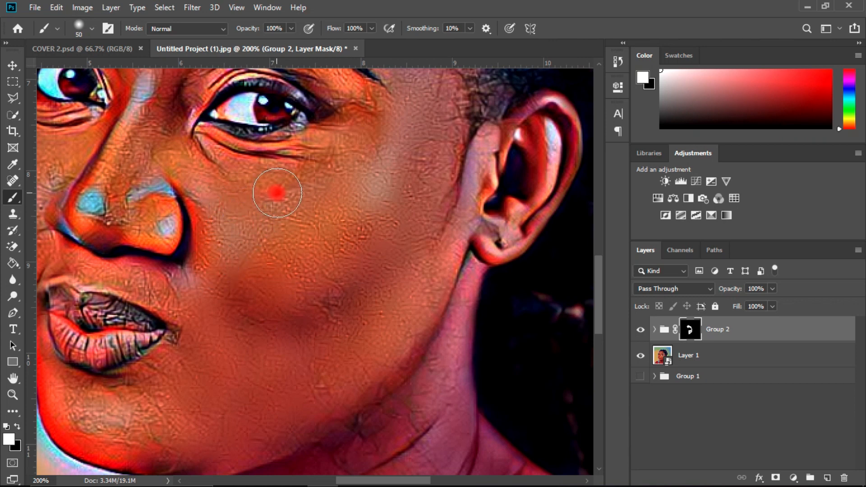
Step: Reduce the brush to 25 pixels and paint white on the mask around the eye, above the eyebrow and between the brows
left_click_drag(598, 288, 598, 271)
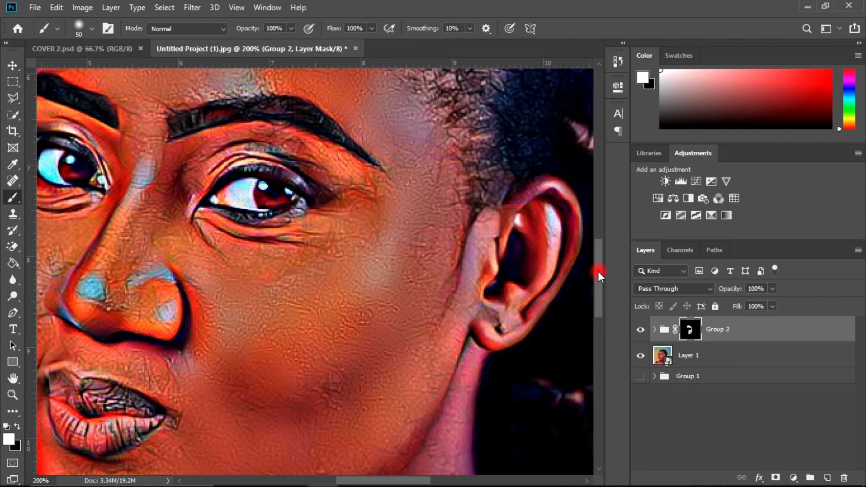
key("bracketleft")
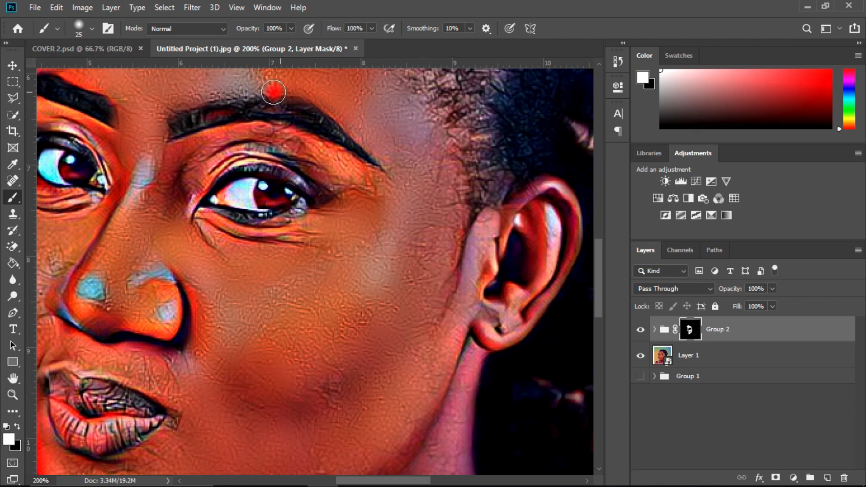
scroll(601, 236, "up", 4)
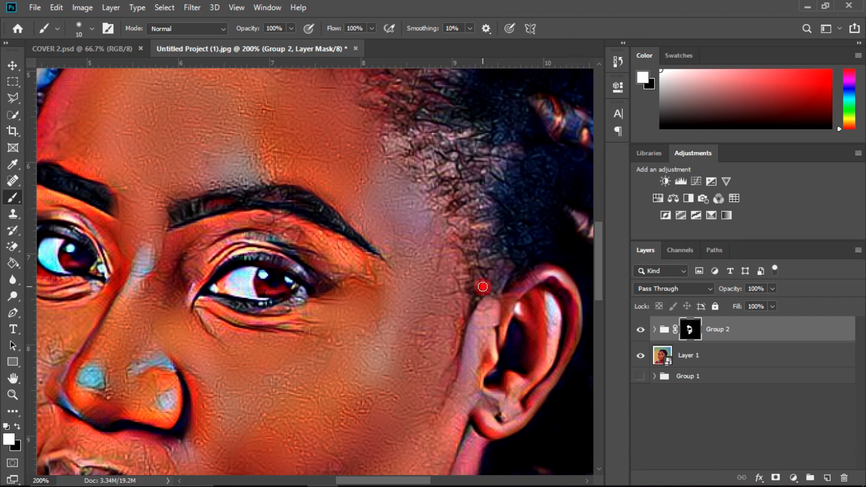
Step: Paint white on the group's mask over the nose and the narrower far side of the face with a 25-pixel brush
left_click_drag(600, 247, 587, 267)
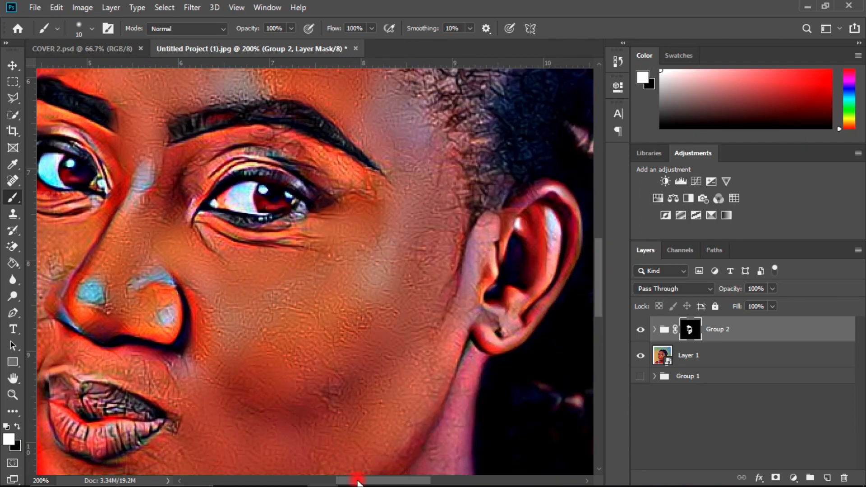
left_click_drag(358, 482, 330, 481)
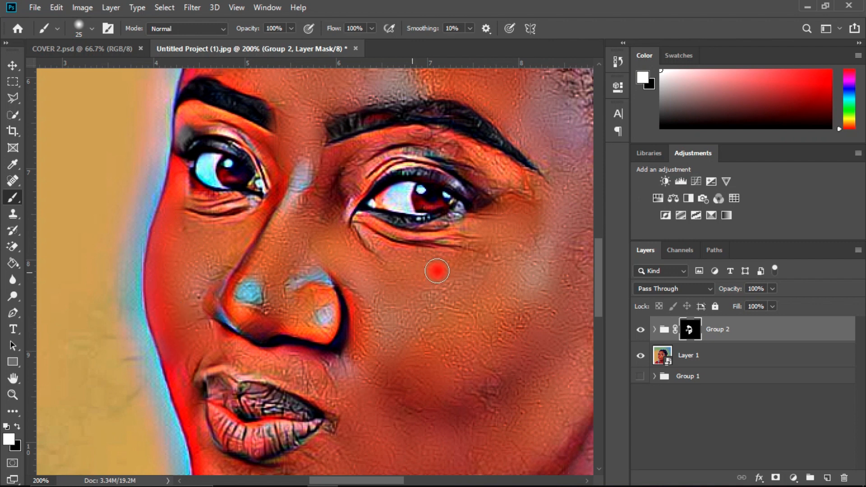
left_click_drag(598, 267, 603, 291)
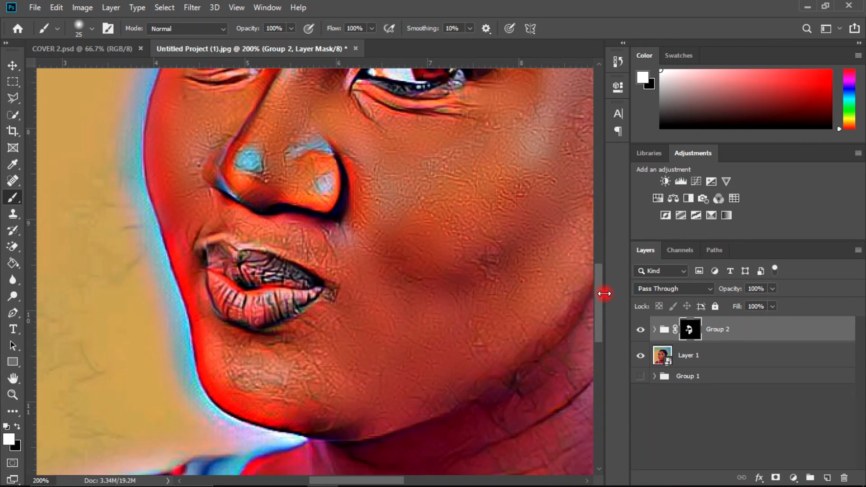
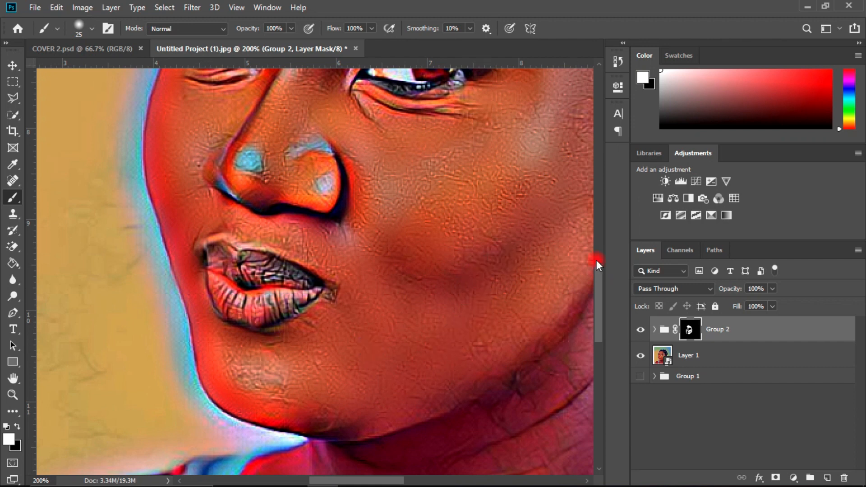
Step: Paint white on the group's mask over the skin above and between both eyebrows with a 25-pixel brush
left_click_drag(600, 300, 593, 262)
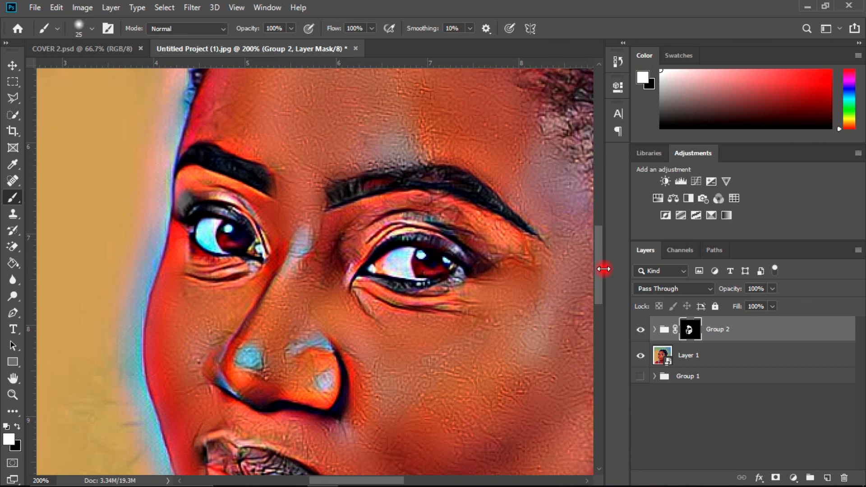
mouse_move(599, 277)
left_mouse_down()
mouse_move(599, 286)
mouse_move(599, 263)
mouse_move(599, 272)
left_mouse_up()
left_click(245, 190)
mouse_move(246, 190)
left_mouse_down()
mouse_move(245, 160)
mouse_move(234, 154)
mouse_move(285, 166)
mouse_move(341, 157)
mouse_move(475, 179)
left_mouse_up()
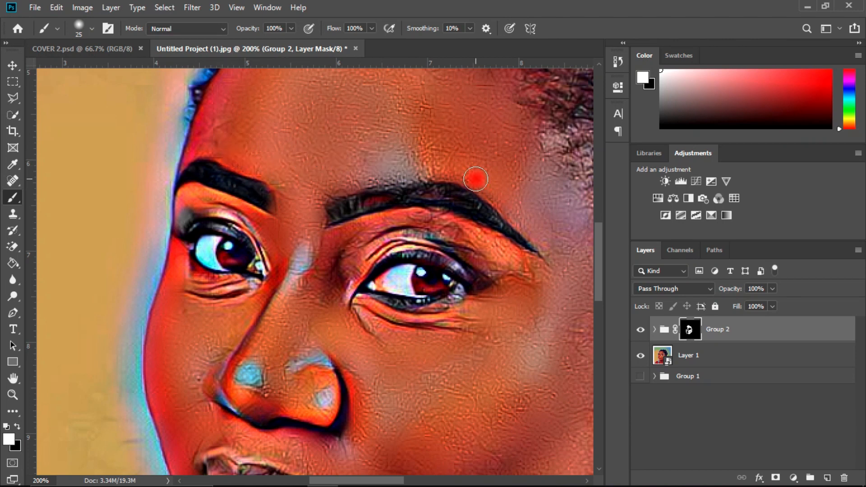
Step: Paint white on the group's mask over the neck and along the jawline towards the ear with the 25-pixel brush
left_click_drag(597, 248, 593, 317)
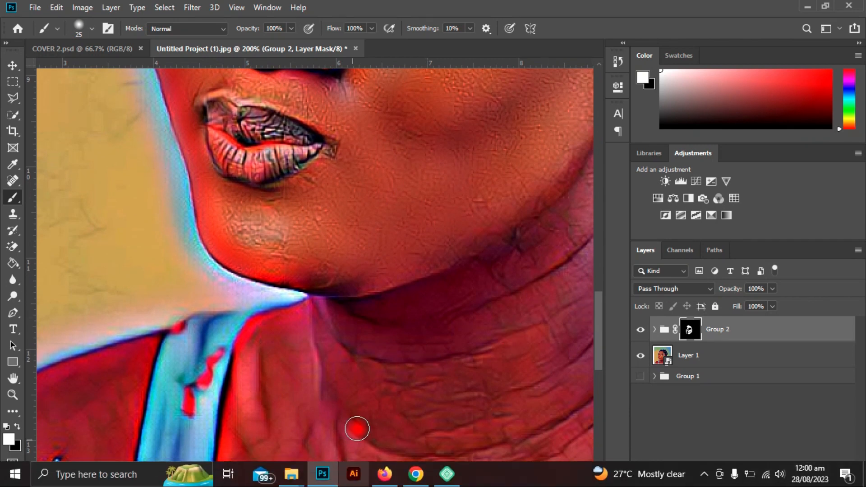
left_click_drag(405, 343, 349, 445)
left_click_drag(337, 481, 375, 480)
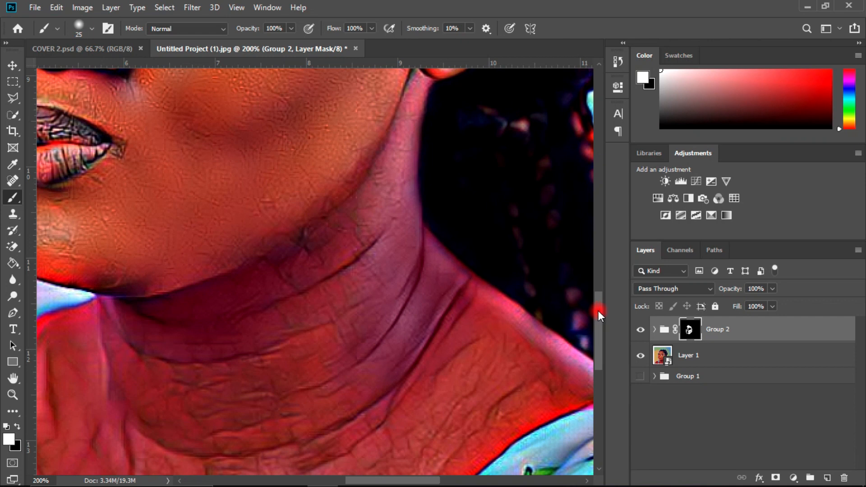
left_click_drag(598, 310, 599, 293)
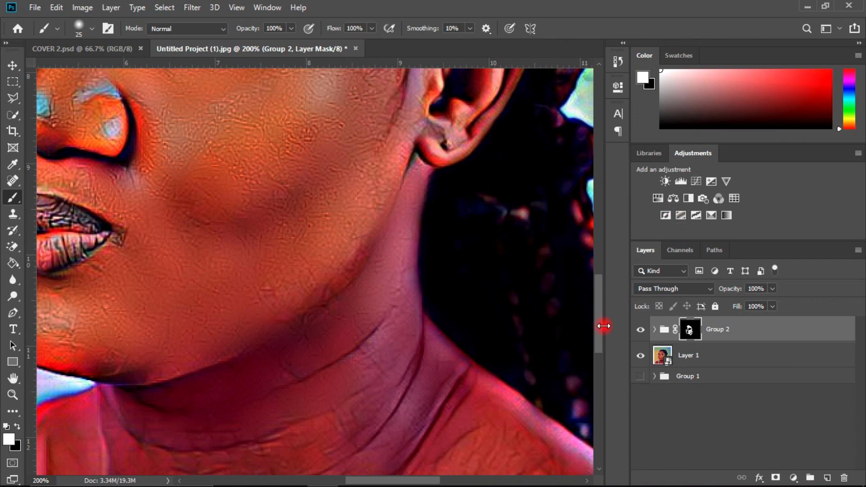
left_click_drag(599, 321, 600, 293)
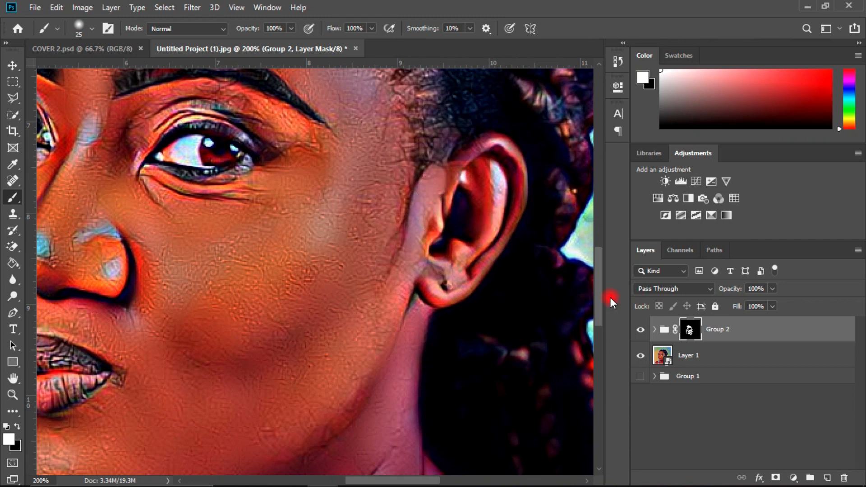
Step: Paint white on the group's mask over the collarbone, upper chest and the shoulder skin beside the cherry-print strap
left_click_drag(600, 291, 599, 352)
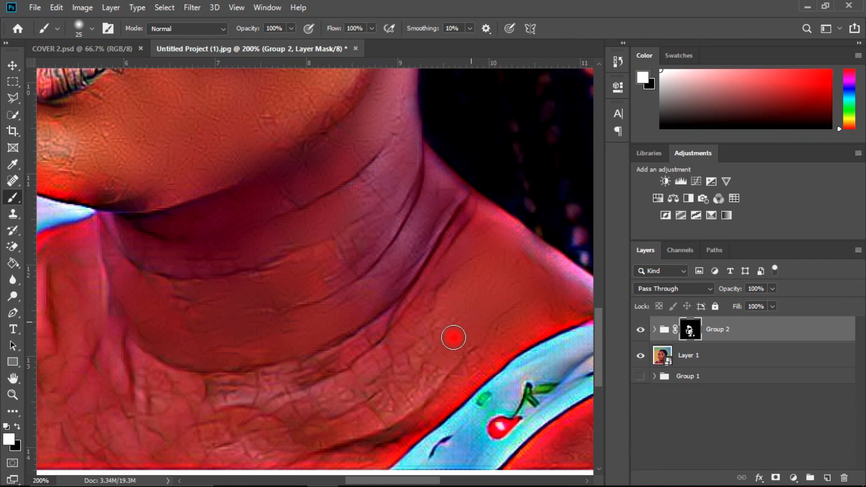
mouse_move(434, 389)
left_mouse_down()
mouse_move(416, 339)
mouse_move(440, 267)
mouse_move(364, 378)
mouse_move(404, 360)
mouse_move(388, 412)
mouse_move(438, 375)
mouse_move(385, 398)
mouse_move(386, 362)
mouse_move(331, 382)
mouse_move(351, 360)
mouse_move(293, 382)
left_mouse_up()
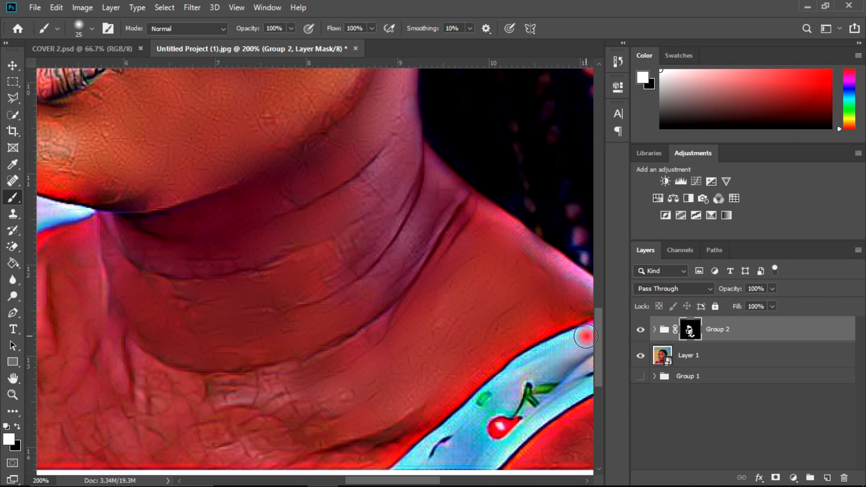
scroll(604, 332, "down", 1)
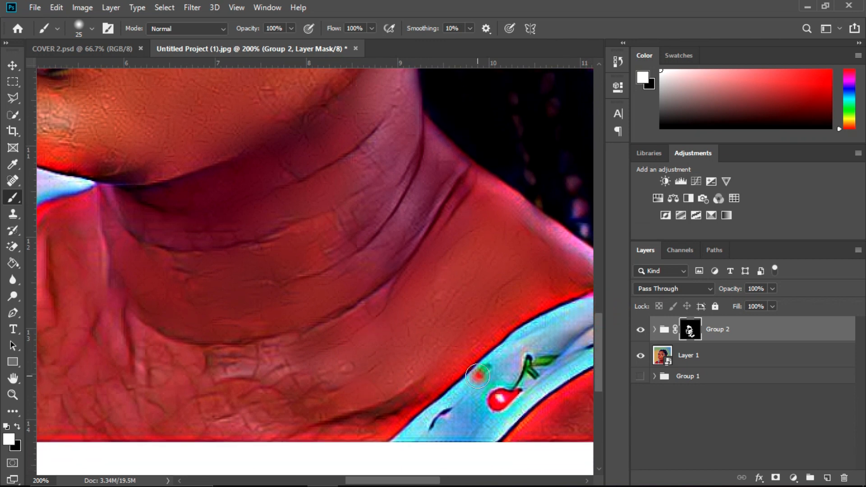
left_click_drag(375, 426, 255, 435)
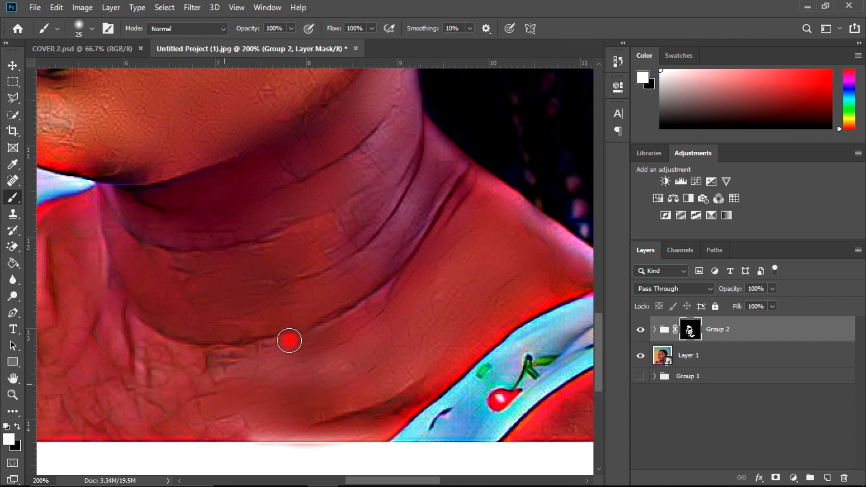
left_click_drag(251, 360, 211, 363)
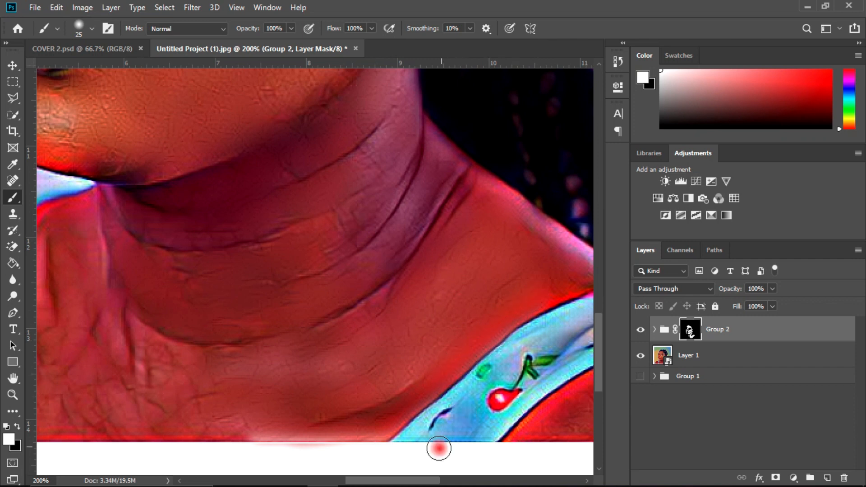
left_click_drag(397, 480, 419, 481)
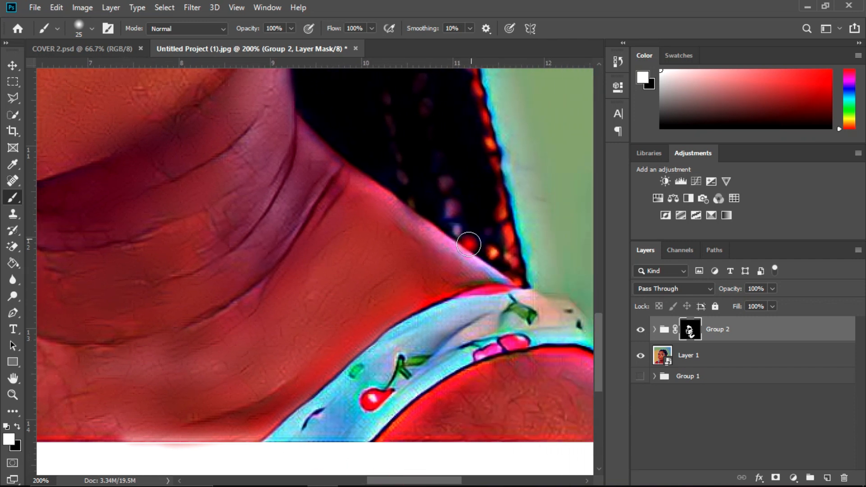
left_click_drag(436, 290, 412, 302)
Step: Paint white on the mask over the chest beside the other strap, undo the stroke along the image edge and repaint with a 30-pixel brush
left_click(344, 480)
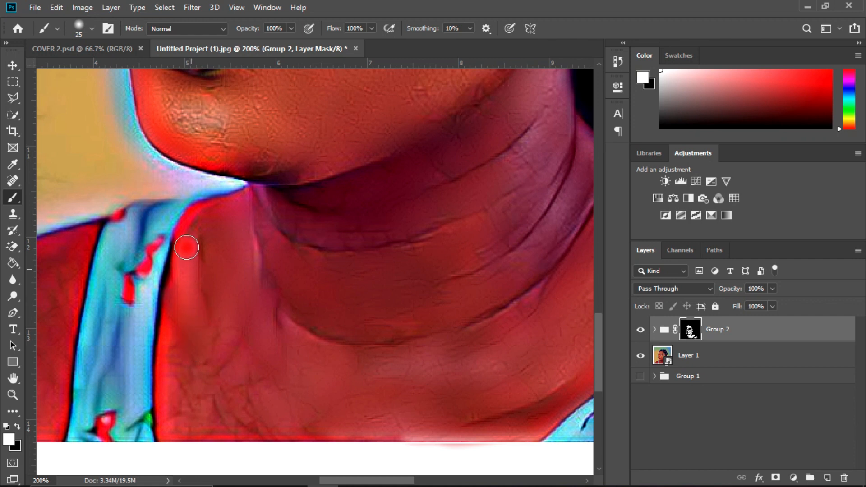
mouse_move(184, 272)
left_mouse_down()
mouse_move(200, 215)
mouse_move(167, 321)
mouse_move(167, 433)
mouse_move(292, 434)
left_mouse_up()
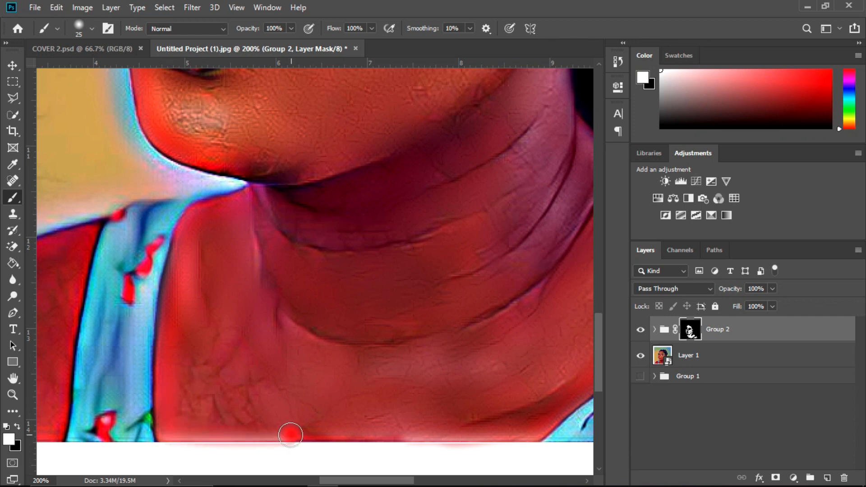
key("ctrl+z")
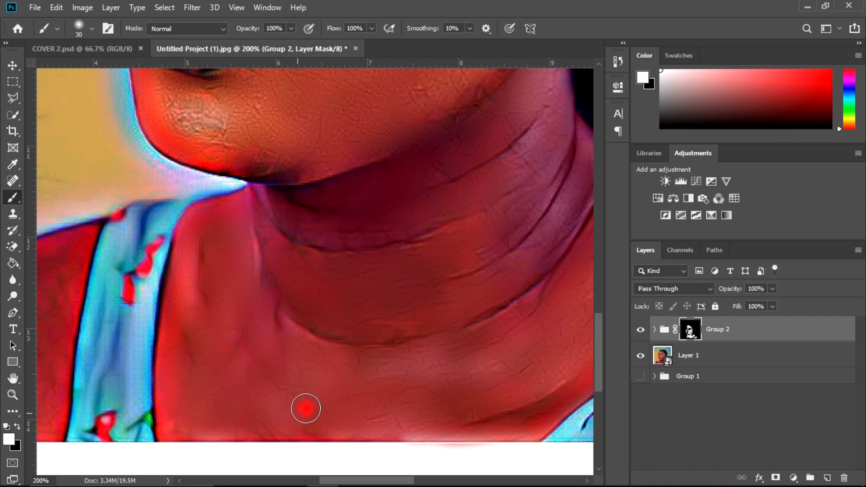
Step: Paint white on the mask over the shoulder around the signature, undoing a stray stroke and reducing the brush to 15 pixels
left_click_drag(367, 480, 308, 479)
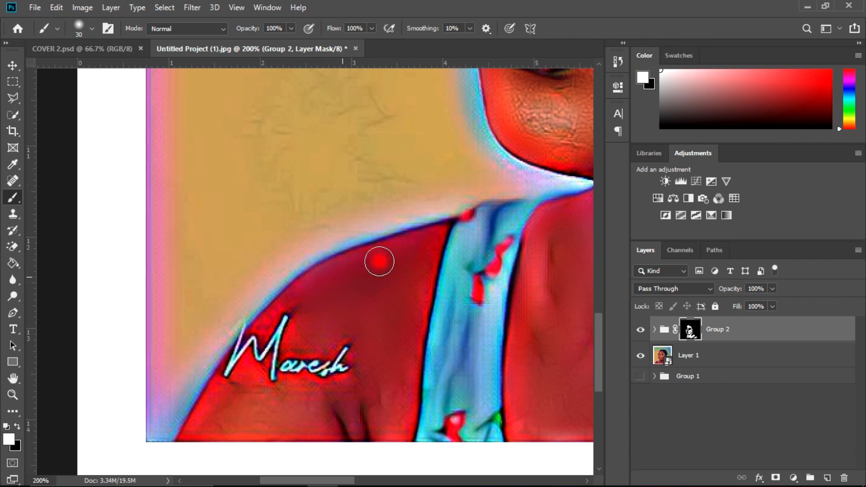
left_click_drag(349, 358, 317, 367)
key("ctrl+z")
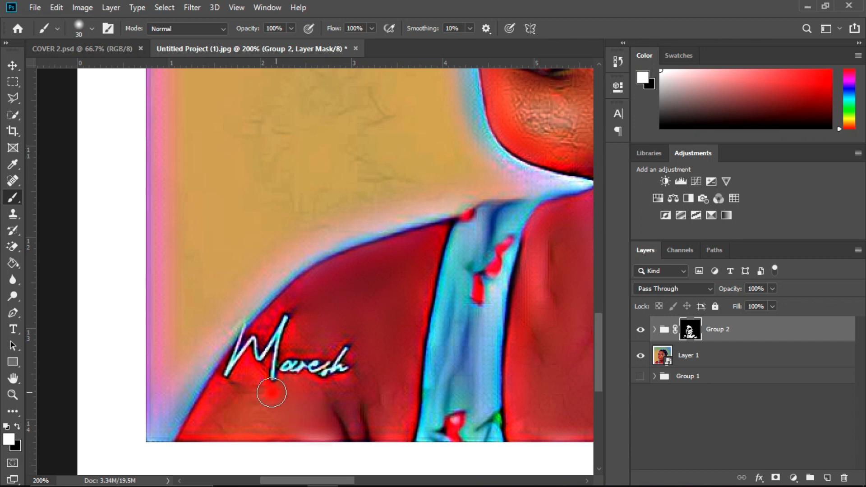
left_click_drag(367, 383, 318, 384)
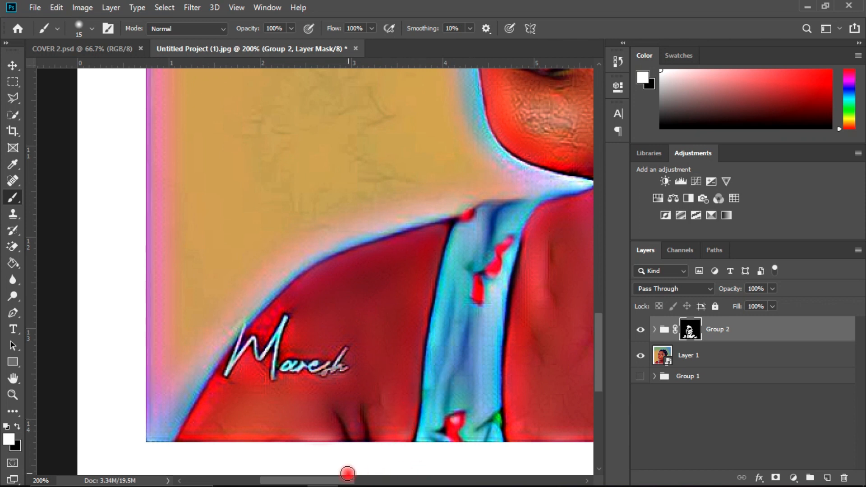
Step: Toggle the visibility of Group 2 at 66.67% and 100% zoom to compare the portrait with and without skin smoothing
left_click_drag(341, 481, 399, 478)
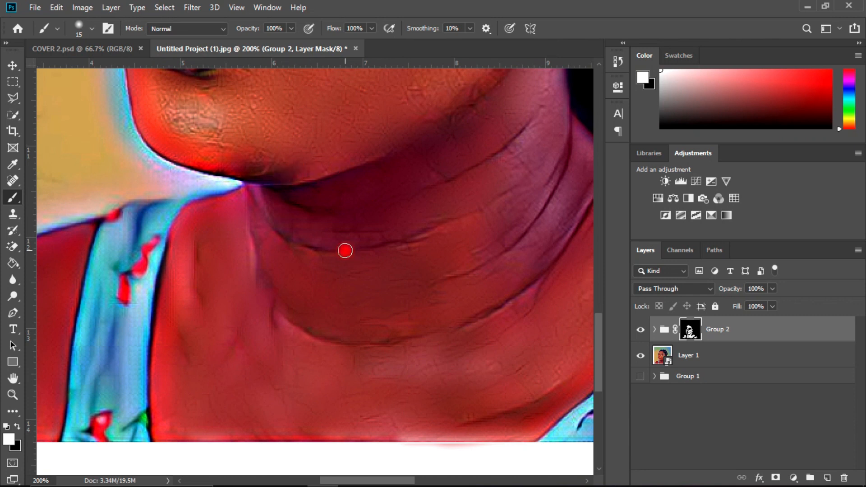
scroll(345, 250, "down", 3)
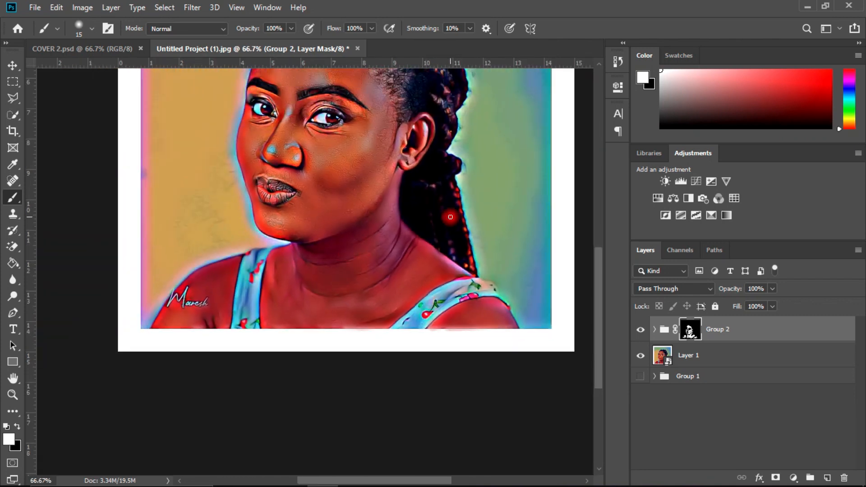
left_click_drag(599, 271, 594, 220)
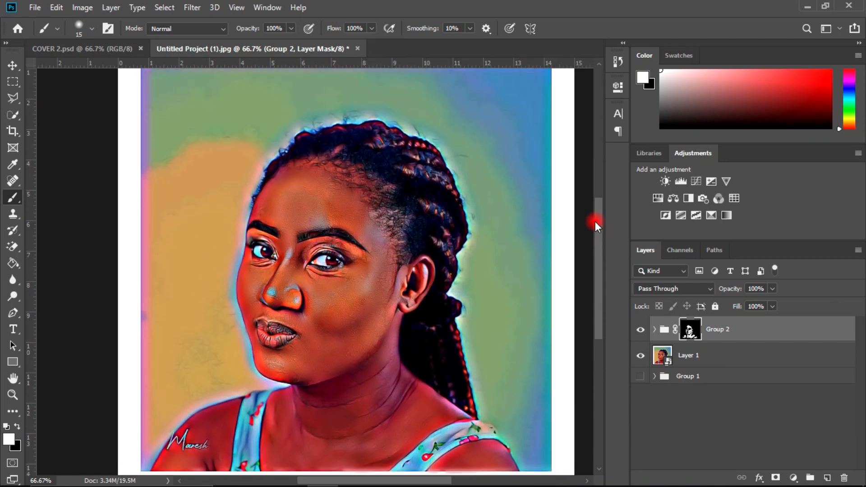
left_click(640, 332)
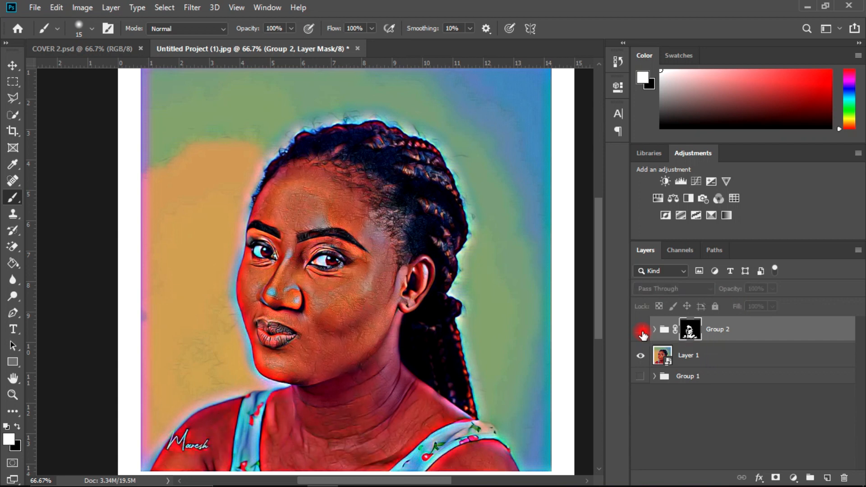
left_click(640, 331)
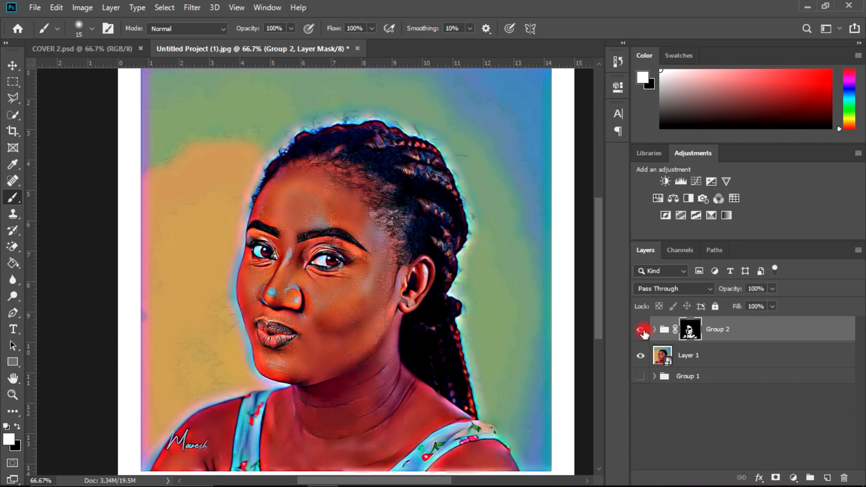
key("ctrl+plus")
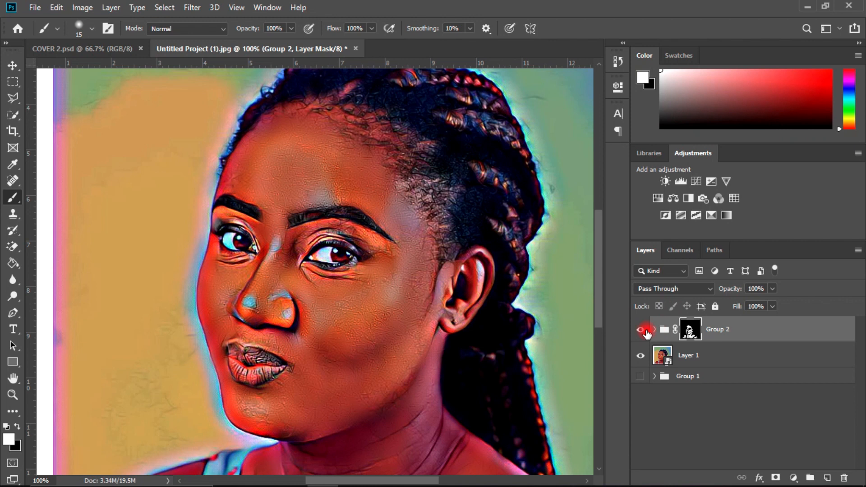
left_click(645, 332)
left_click(642, 332)
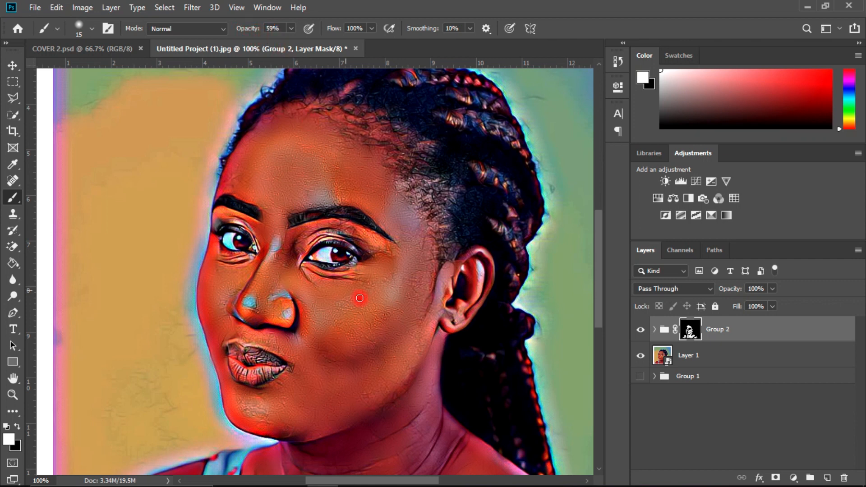
left_click(640, 333)
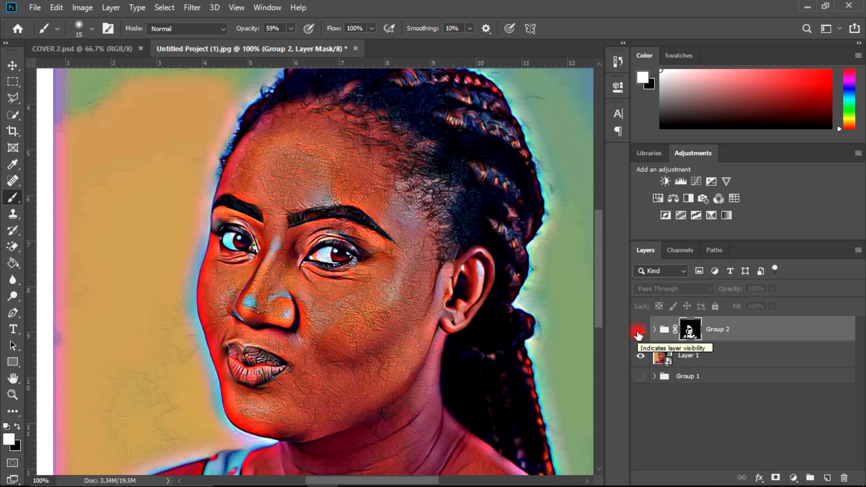
left_click(638, 330)
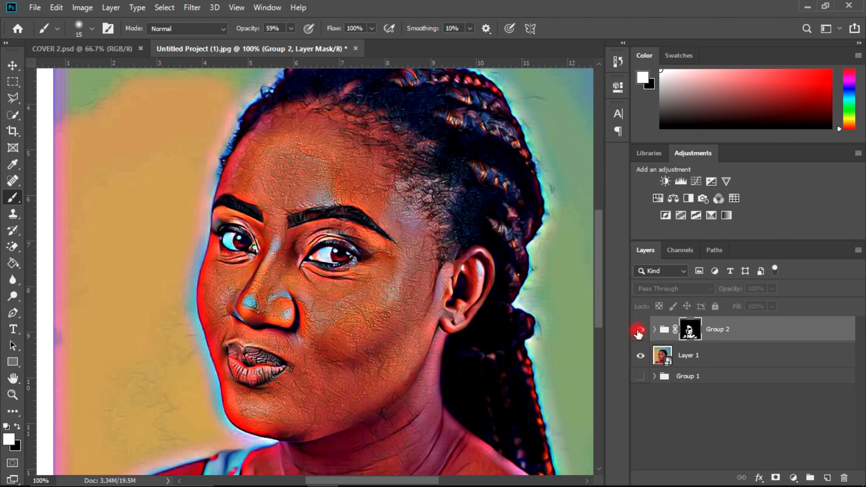
Step: Inspect the smoothed face, hairline and neck at 100% zoom and the whole portrait at 66.67%
mouse_move(591, 284)
left_mouse_down()
mouse_move(593, 276)
mouse_move(595, 315)
mouse_move(601, 253)
mouse_move(599, 299)
mouse_move(596, 273)
left_mouse_up()
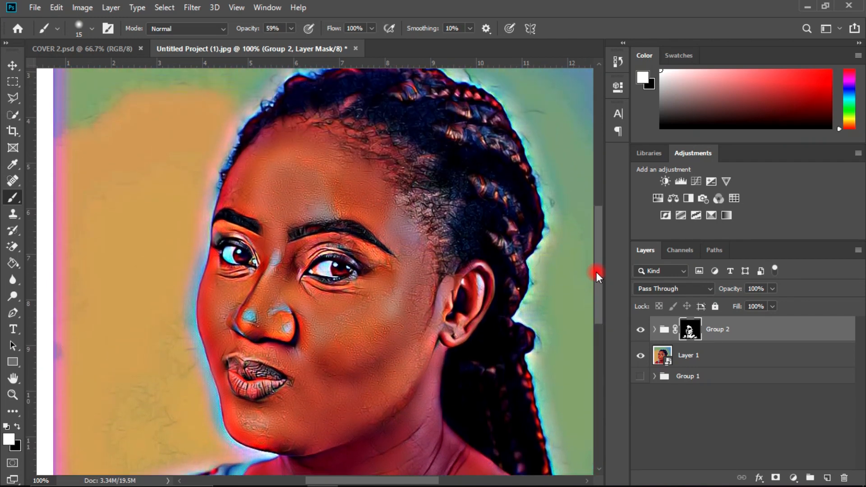
mouse_move(599, 271)
left_mouse_down()
mouse_move(601, 245)
mouse_move(603, 313)
mouse_move(597, 225)
mouse_move(597, 246)
left_mouse_up()
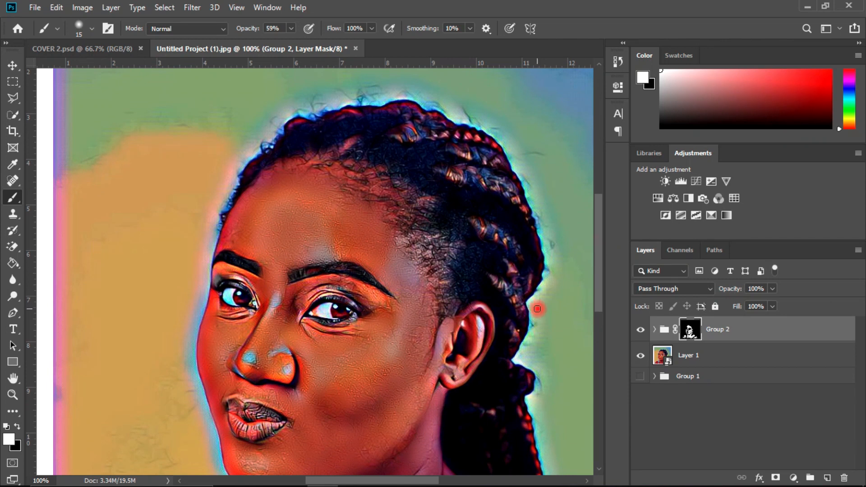
mouse_move(349, 480)
left_mouse_down()
mouse_move(392, 479)
mouse_move(367, 480)
left_mouse_up()
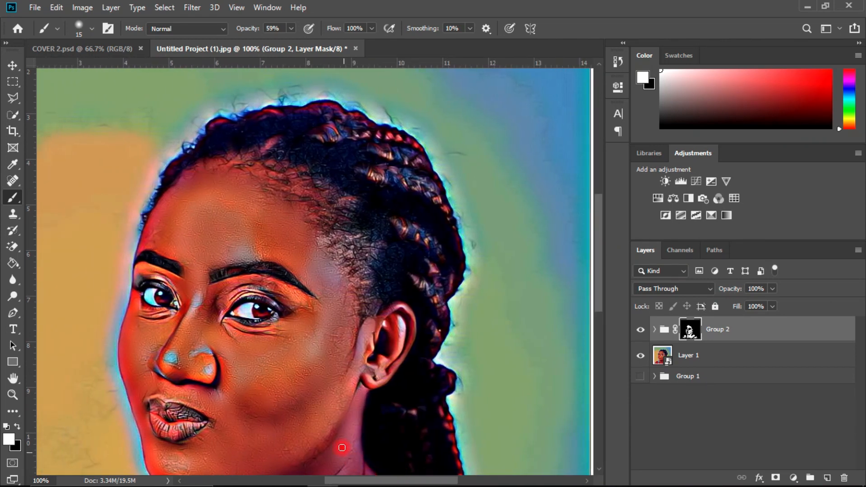
left_click_drag(603, 267, 599, 284)
key("ctrl+minus")
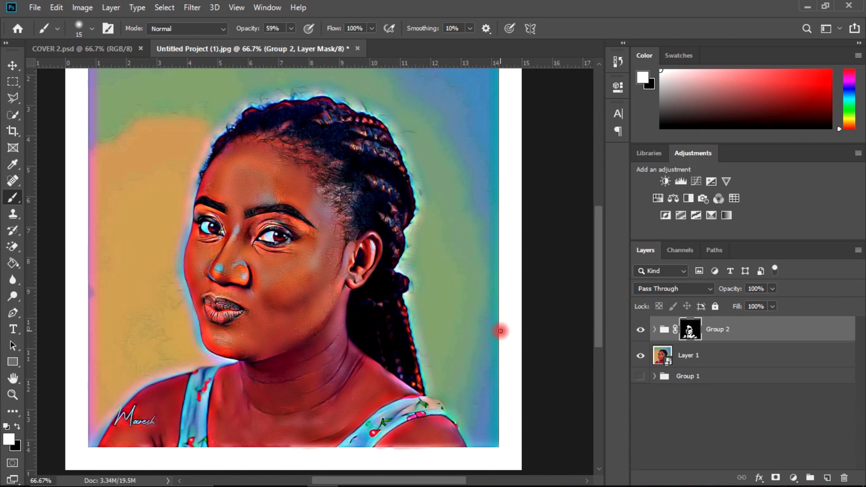
left_click_drag(602, 296, 600, 281)
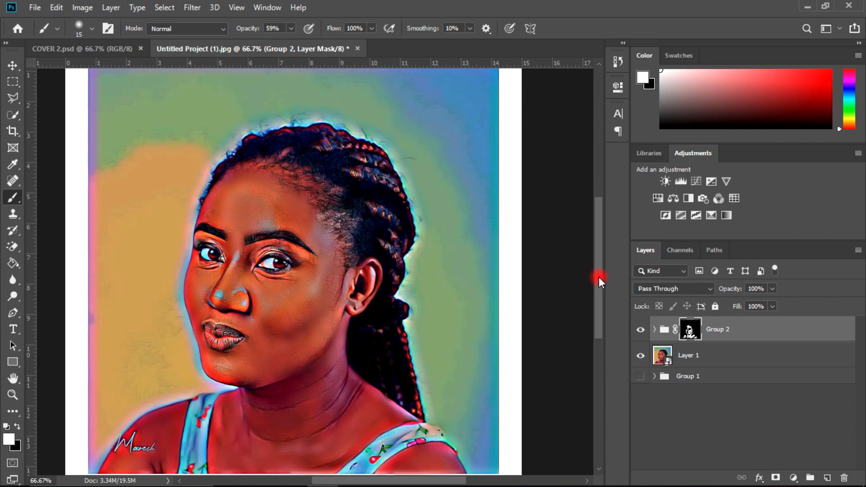